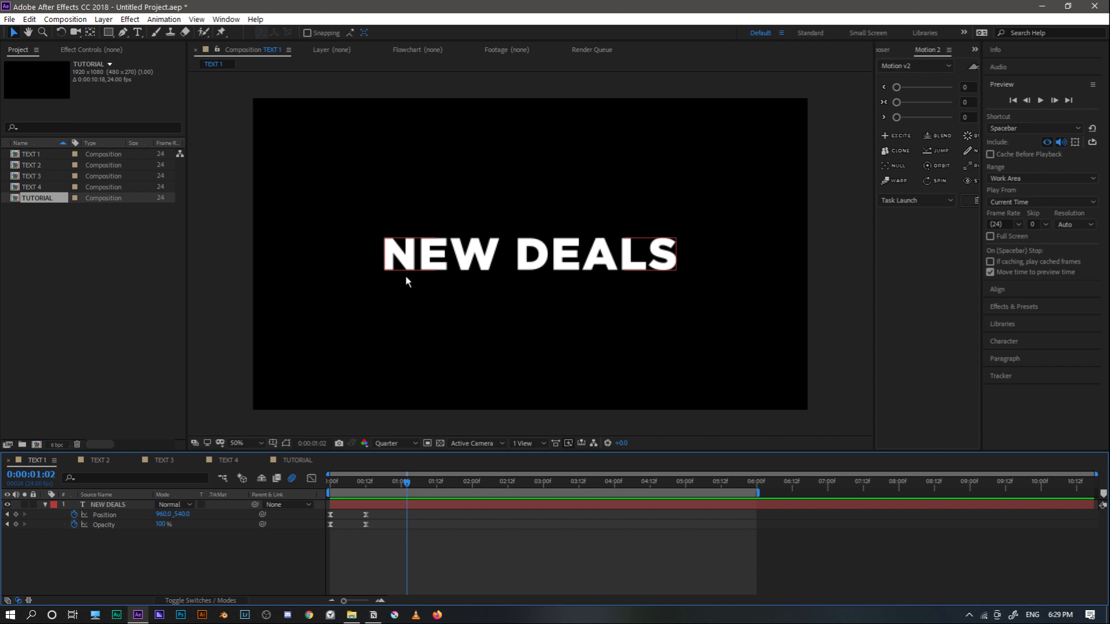
Play back the TEXT 1 composition and shorten its work area to end at about 2 seconds 10 frames
{"action": "left_click", "coordinate": [332, 484]}
{"action": "key", "text": "space"}
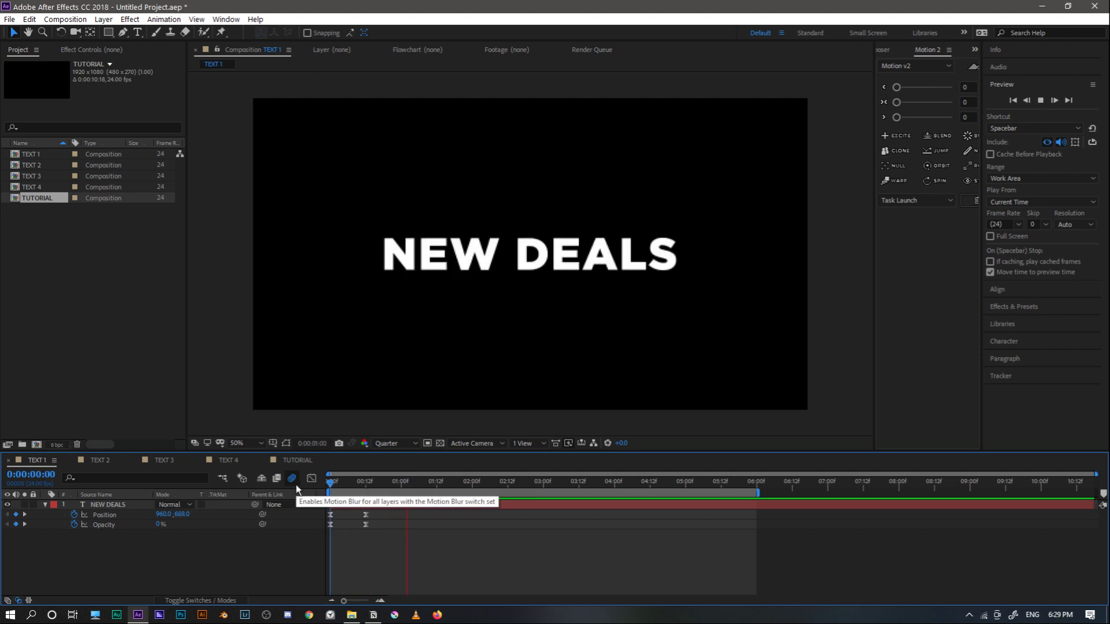
{"action": "left_click_drag", "start_coordinate": [759, 492], "coordinate": [501, 492]}
{"action": "left_click", "coordinate": [457, 485]}
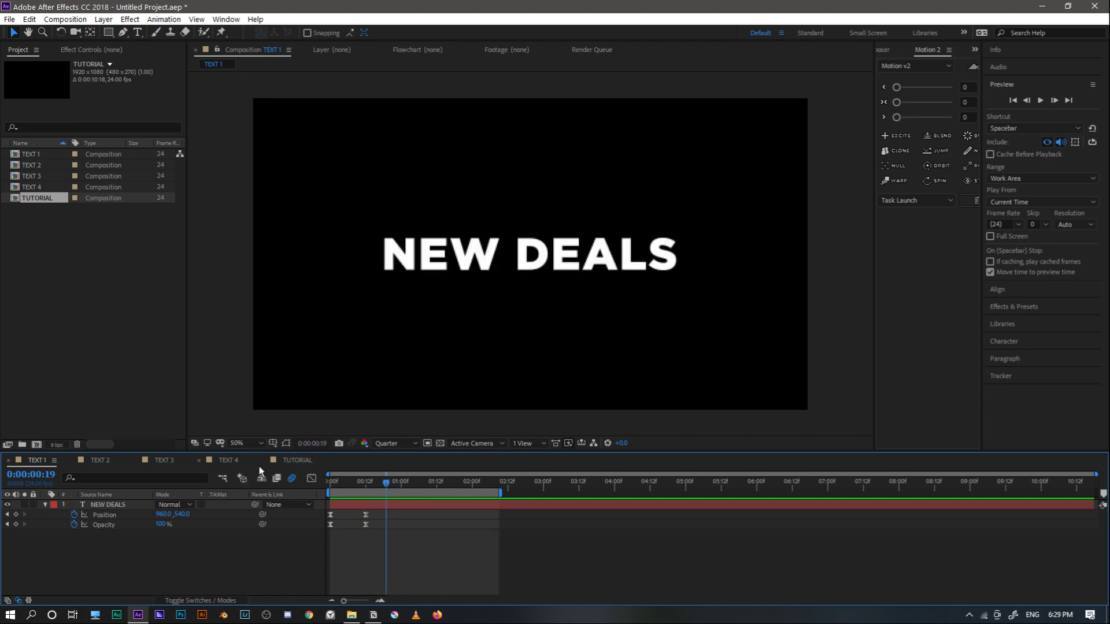
In the TUTORIAL composition, make the NEW DEALS 2 text layer visible and change its text to BIG NEWS
{"action": "left_click", "coordinate": [296, 461]}
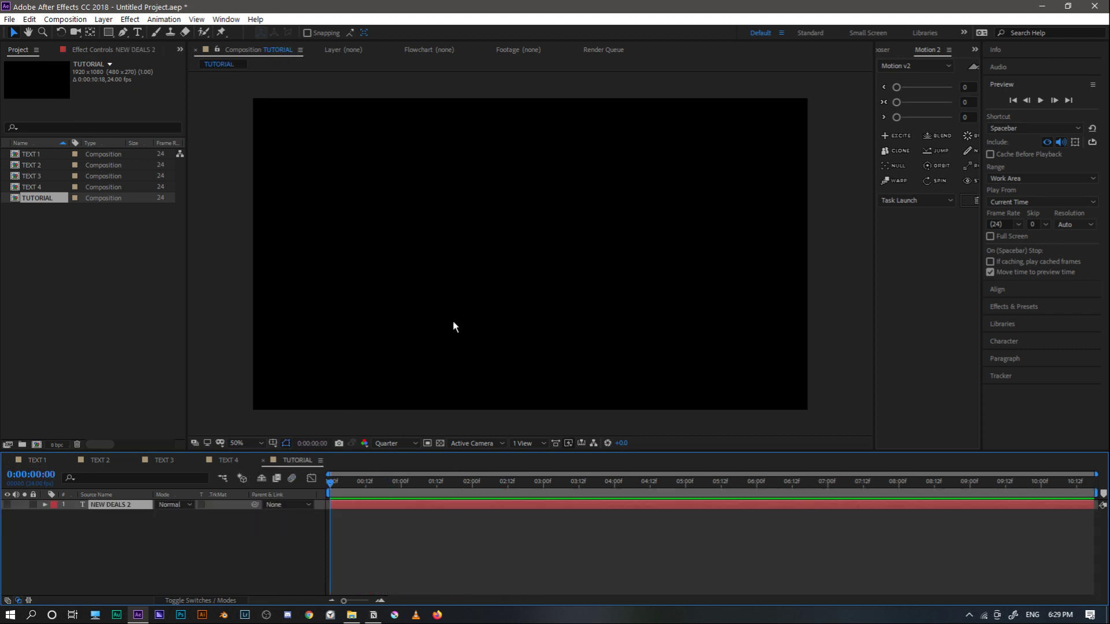
{"action": "left_click", "coordinate": [8, 505]}
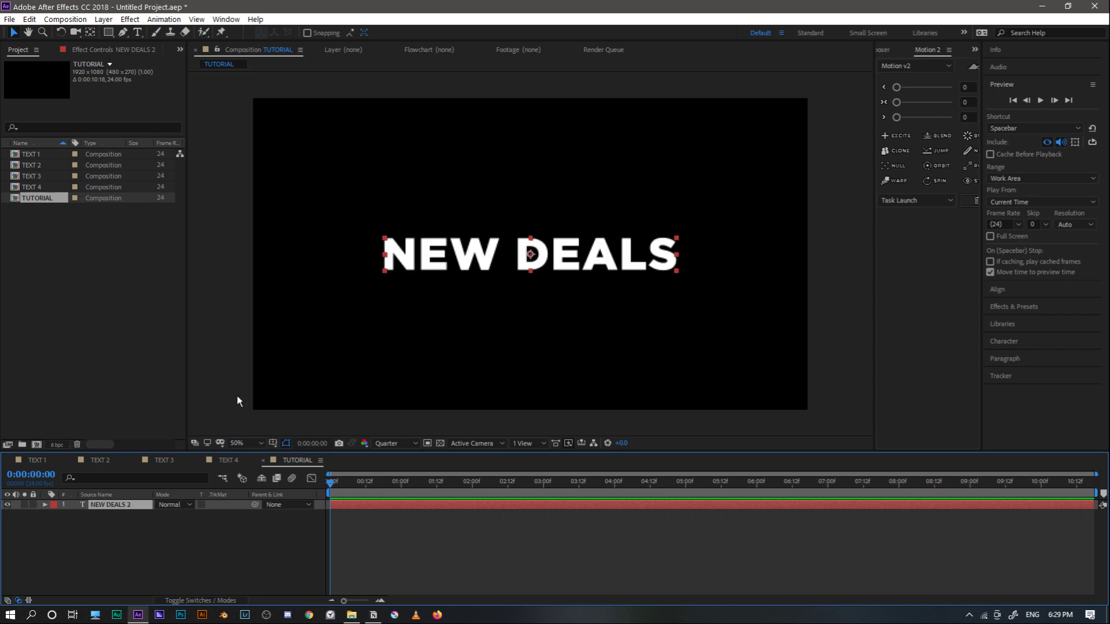
{"action": "left_click", "coordinate": [1001, 342]}
{"action": "double_click", "coordinate": [634, 246]}
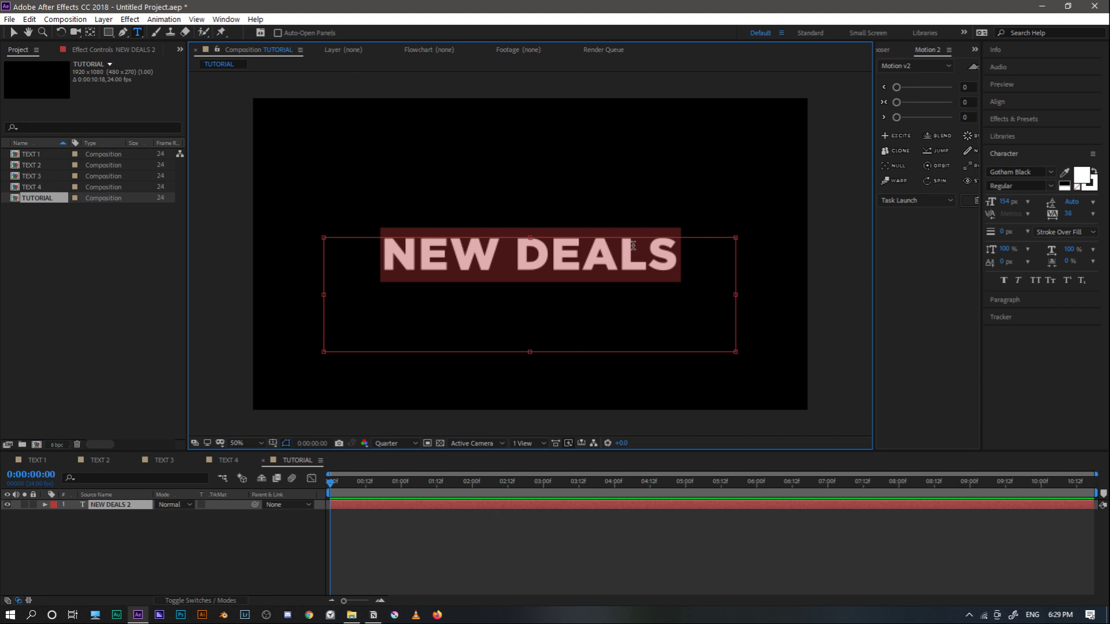
{"action": "type", "text": "BIG"}
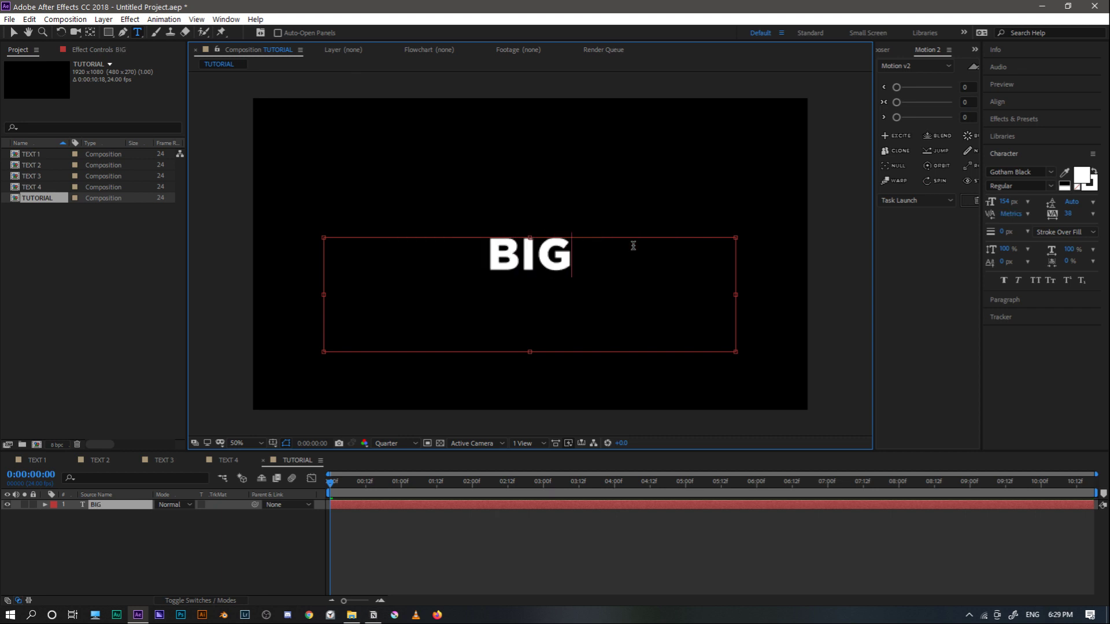
{"action": "type", "text": " NEWS"}
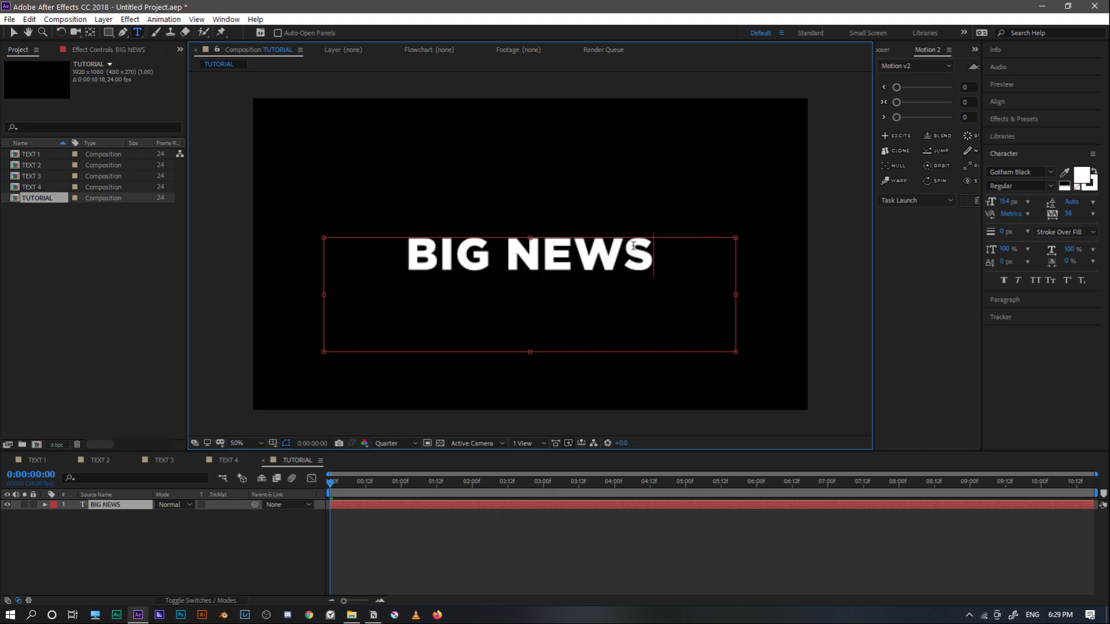
{"action": "left_click", "coordinate": [14, 36]}
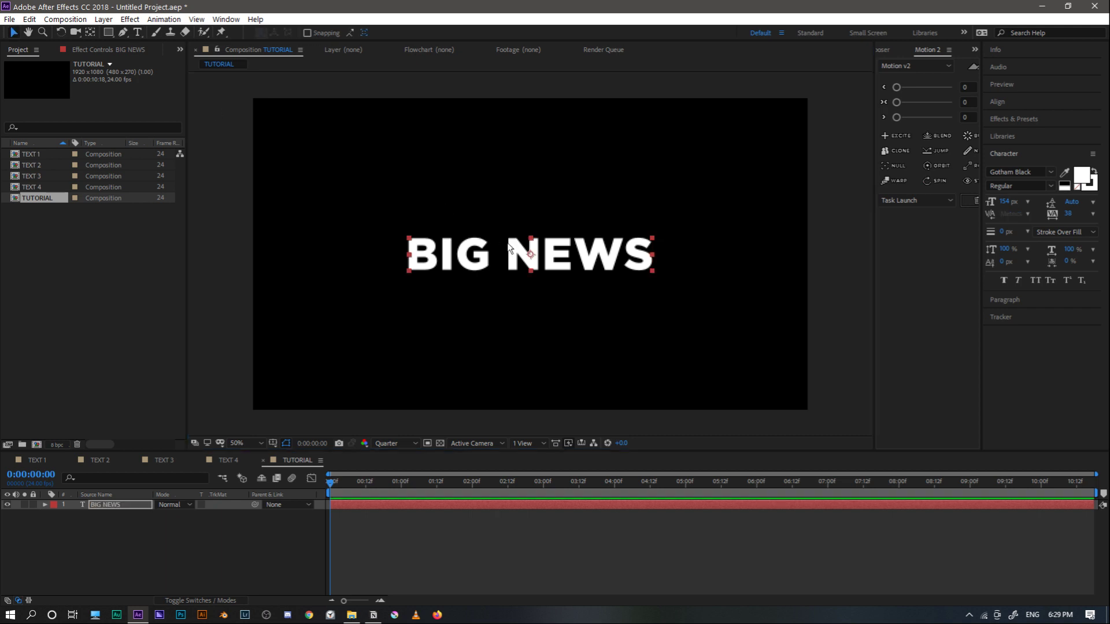
{"action": "mouse_move", "coordinate": [532, 255]}
{"action": "left_mouse_down"}
{"action": "mouse_move", "coordinate": [542, 260]}
{"action": "mouse_move", "coordinate": [529, 255]}
{"action": "left_mouse_up"}
{"action": "left_click", "coordinate": [734, 280]}
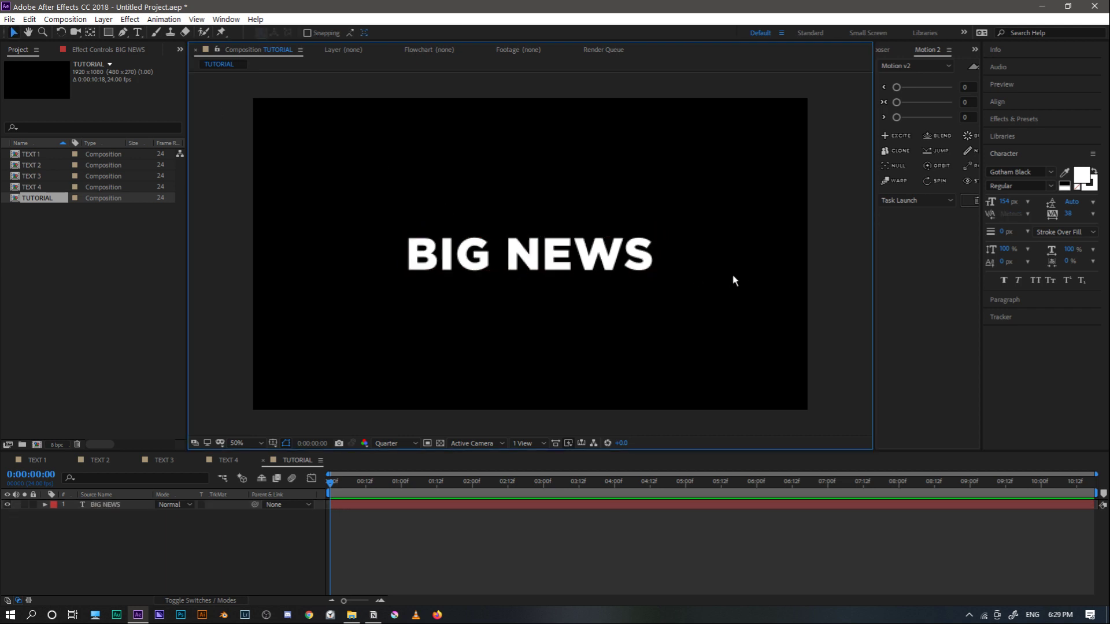
Add a Position keyframe to the BIG NEWS layer at 0:00:01:17, with the text at the frame's centre
{"action": "left_click", "coordinate": [347, 505]}
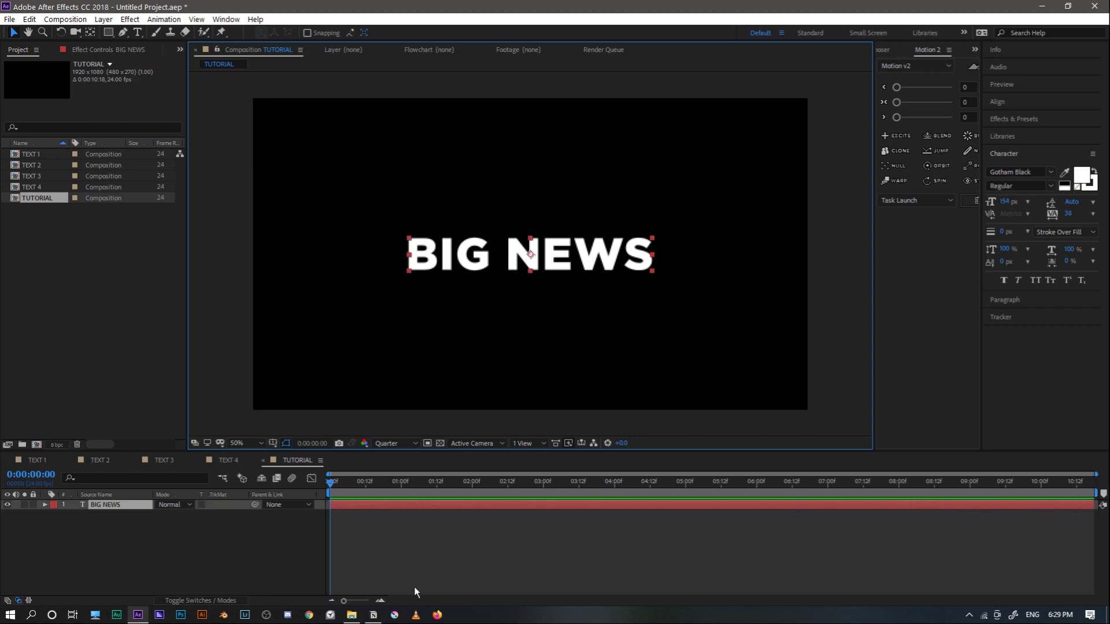
{"action": "left_click", "coordinate": [382, 601]}
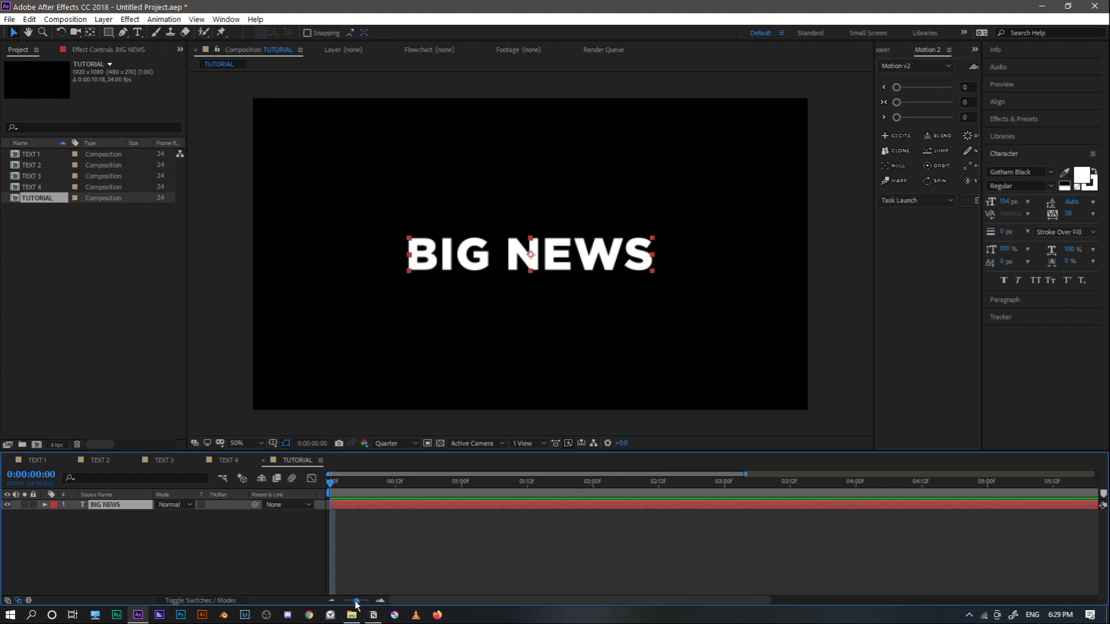
{"action": "left_click_drag", "start_coordinate": [392, 481], "coordinate": [452, 481]}
{"action": "left_click_drag", "start_coordinate": [533, 259], "coordinate": [533, 192]}
{"action": "key", "text": "ctrl+z"}
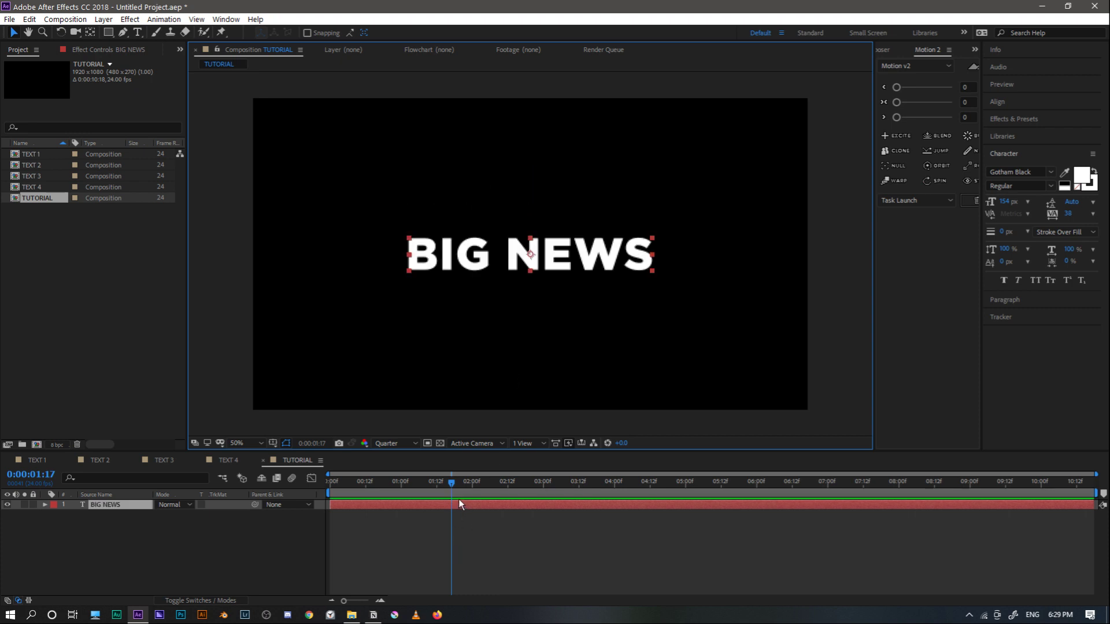
{"action": "key", "text": "p"}
{"action": "left_click", "coordinate": [73, 517]}
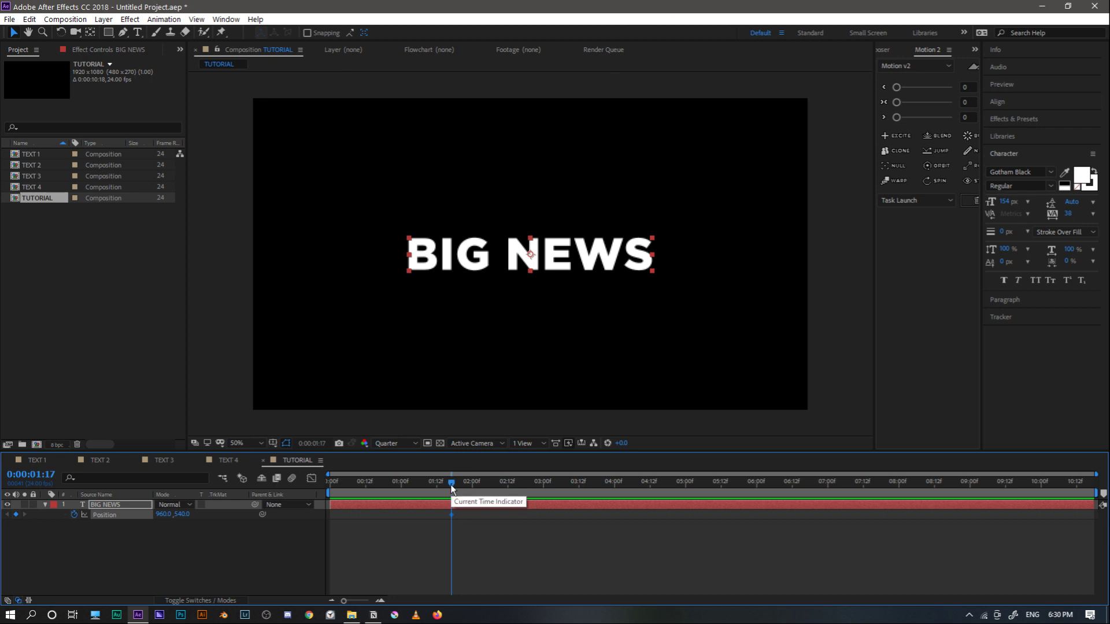
At 0:00:00:09, move the BIG NEWS text straight up out of the frame to position 960, -72
{"action": "left_click_drag", "start_coordinate": [425, 485], "coordinate": [357, 486]}
{"action": "left_click", "coordinate": [542, 263]}
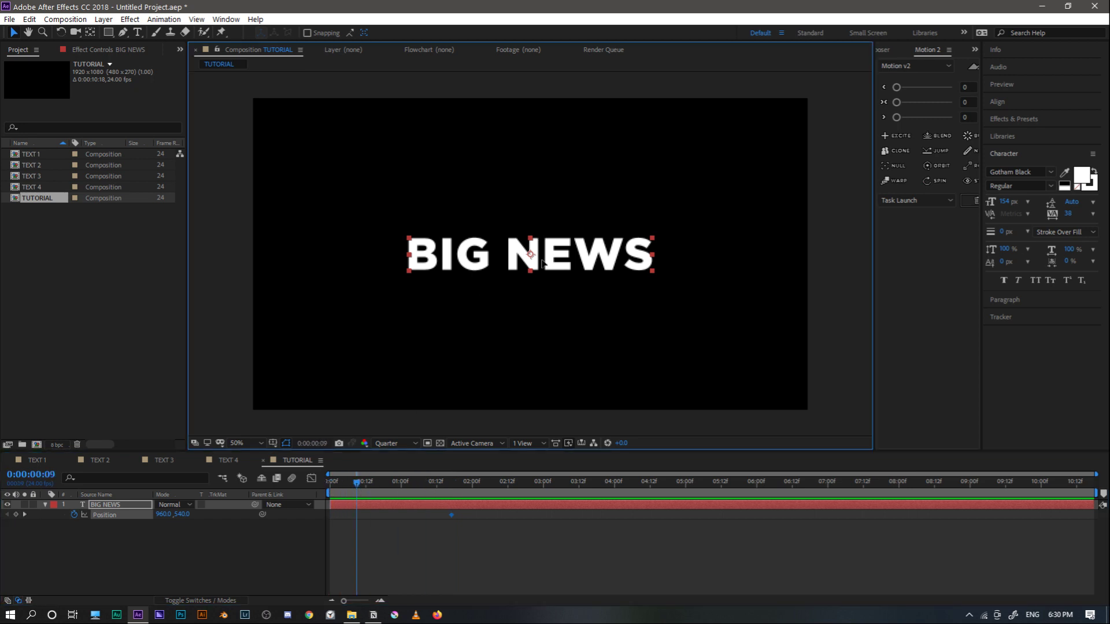
{"action": "left_click_drag", "start_coordinate": [542, 263], "coordinate": [554, 83]}
Play back the BIG NEWS text's drop-in movement and scrub to just past its last Position keyframe
{"action": "key", "text": "space"}
{"action": "left_click", "coordinate": [346, 483]}
{"action": "key", "text": "space"}
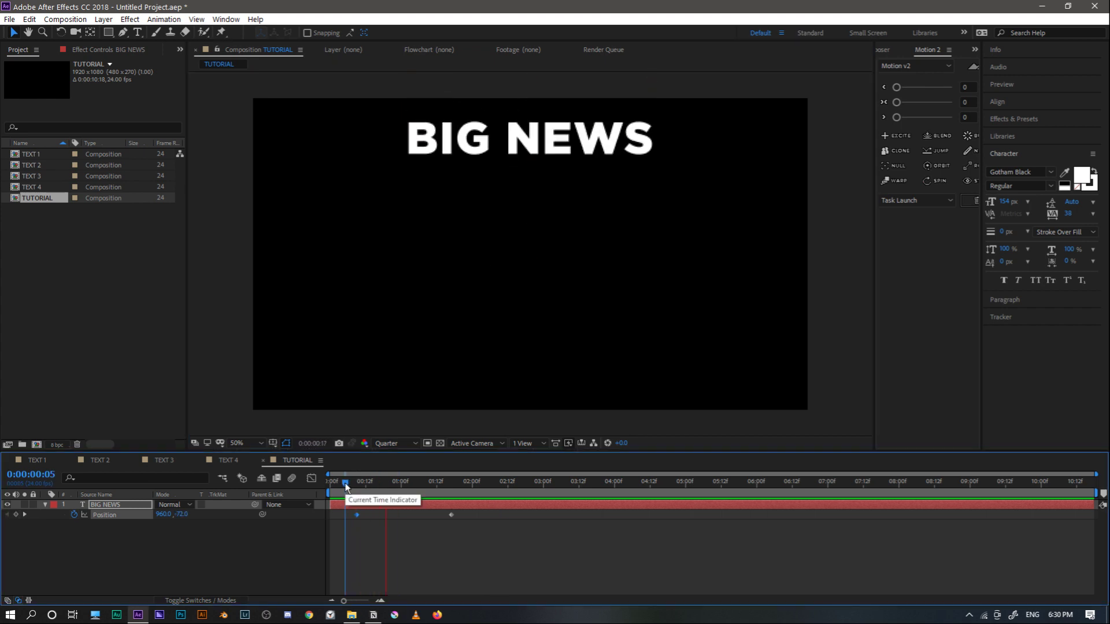
{"action": "left_click_drag", "start_coordinate": [346, 484], "coordinate": [458, 474]}
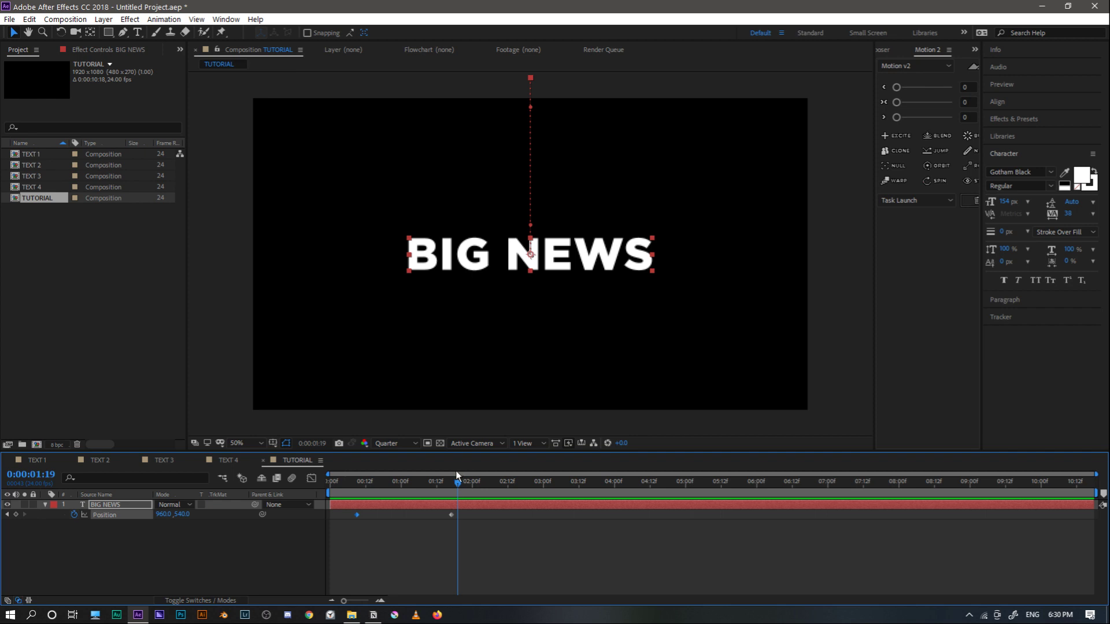
{"action": "left_click", "coordinate": [47, 506]}
{"action": "left_click", "coordinate": [45, 506]}
{"action": "left_click", "coordinate": [45, 506]}
{"action": "left_click", "coordinate": [45, 505]}
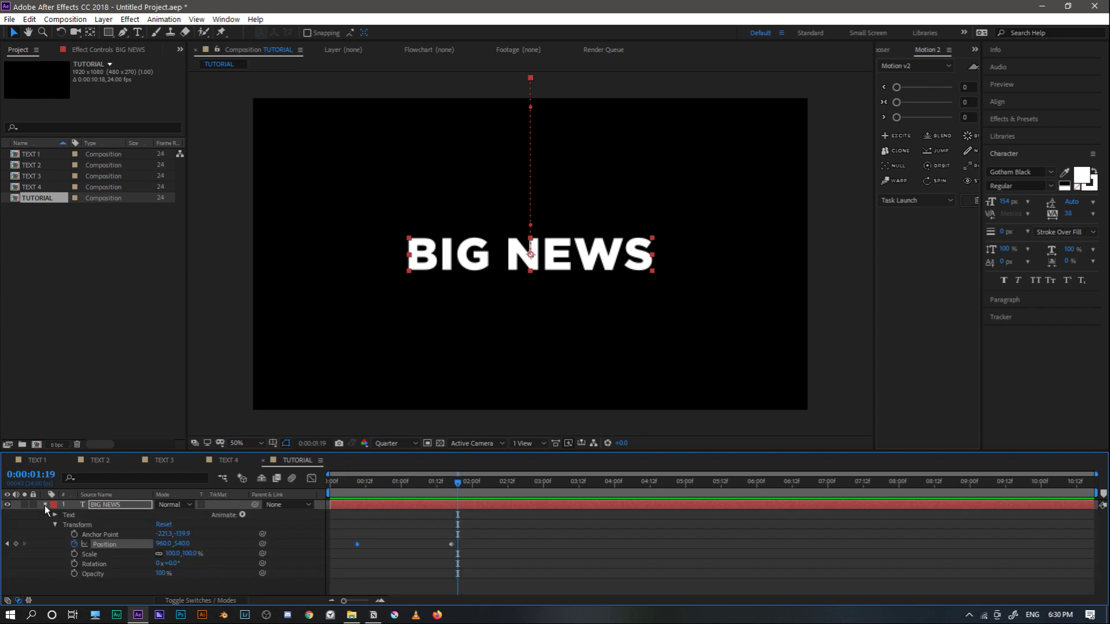
{"action": "left_click", "coordinate": [45, 506]}
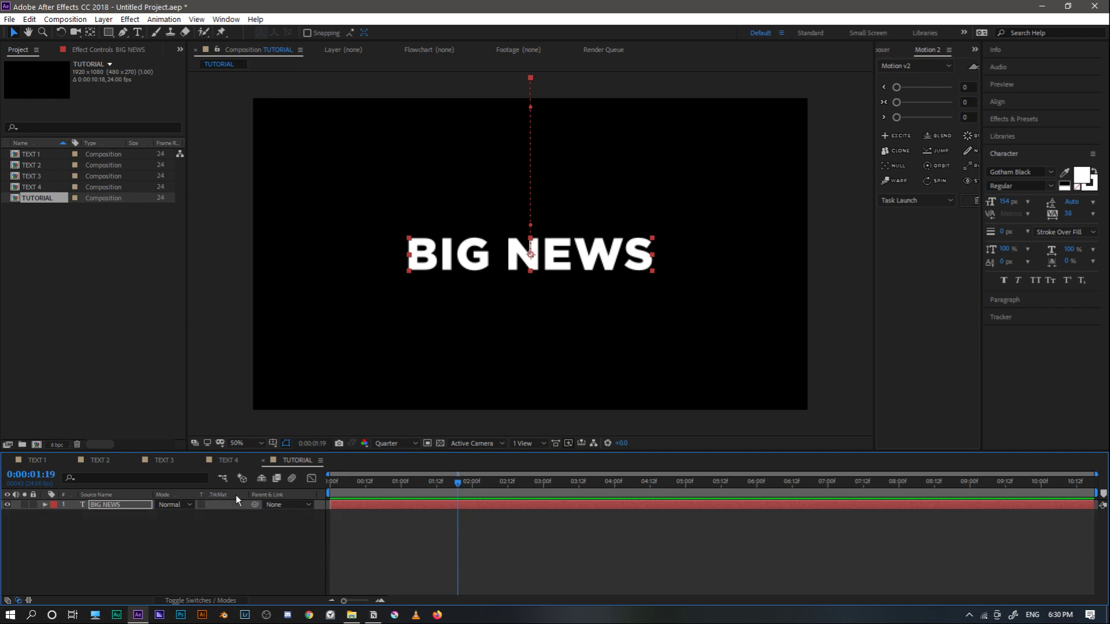
Apply Easy Ease Out and Easy Ease In to both Position keyframes of BIG NEWS in the Graph Editor
{"action": "left_click", "coordinate": [312, 479]}
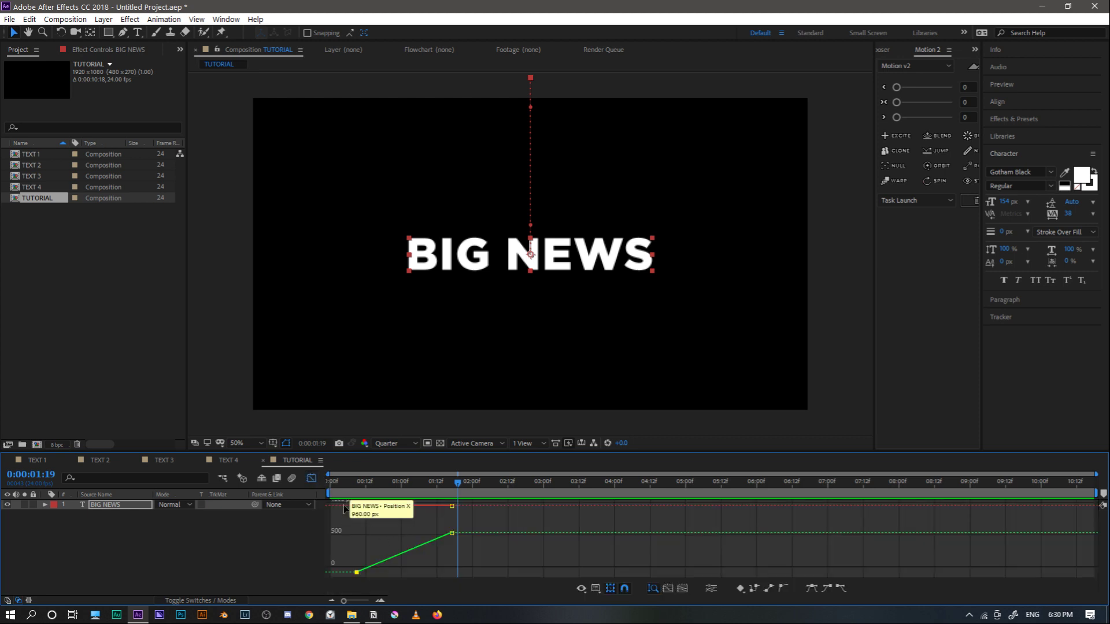
{"action": "left_click_drag", "start_coordinate": [348, 513], "coordinate": [471, 577]}
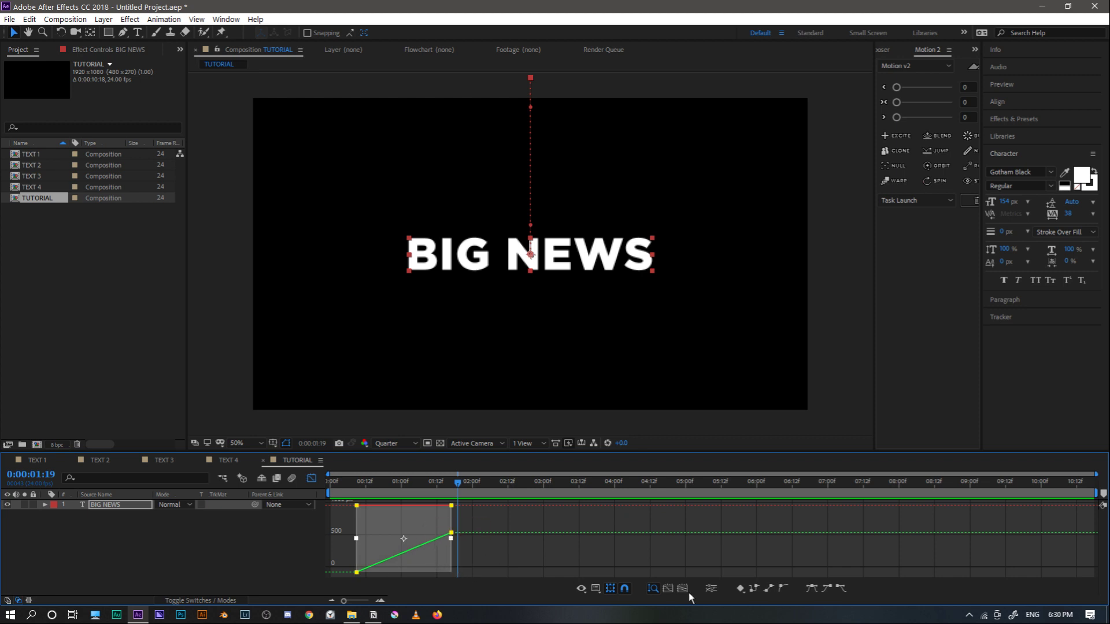
{"action": "left_click", "coordinate": [839, 590]}
{"action": "left_click", "coordinate": [827, 588]}
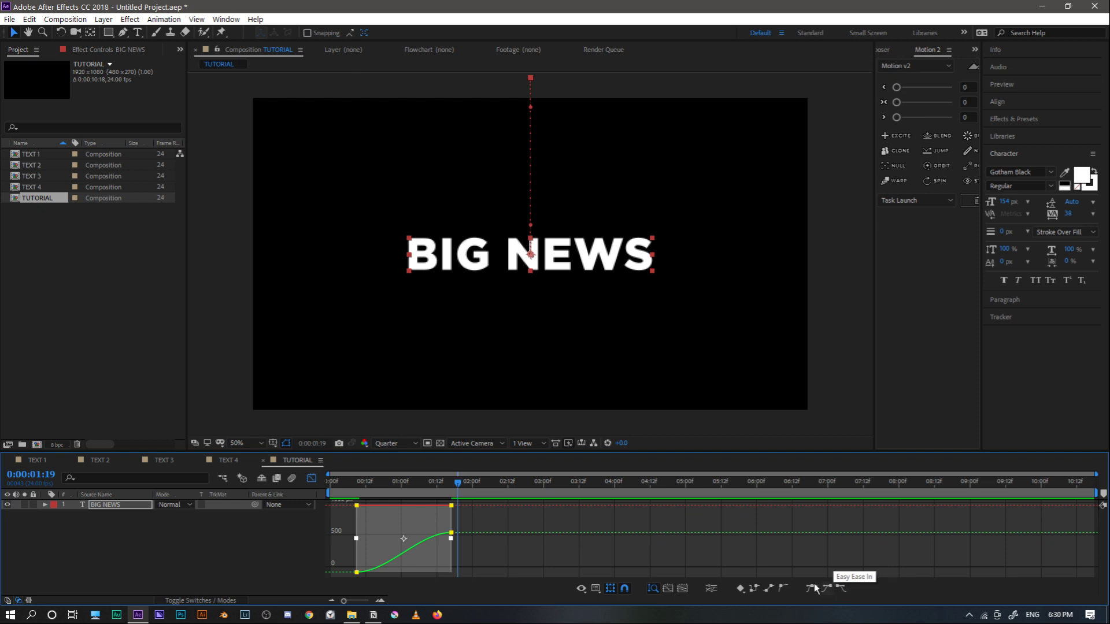
{"action": "left_click", "coordinate": [312, 480]}
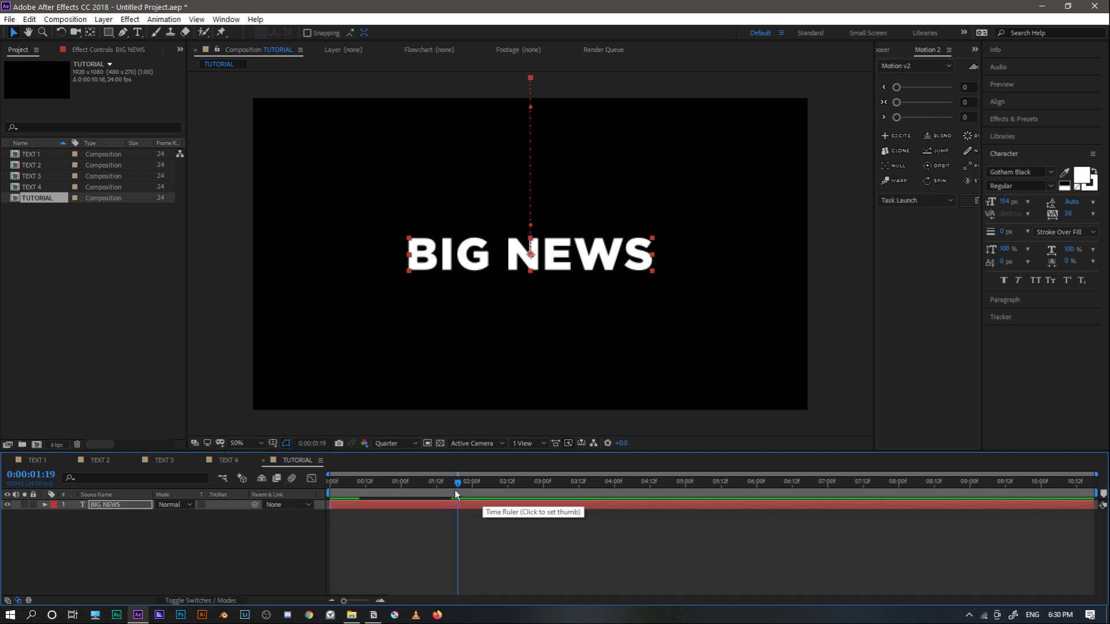
{"action": "key", "text": "p"}
Play back the eased drop-in movement of the BIG NEWS text from around its first Position keyframe
{"action": "left_click_drag", "start_coordinate": [455, 490], "coordinate": [342, 489]}
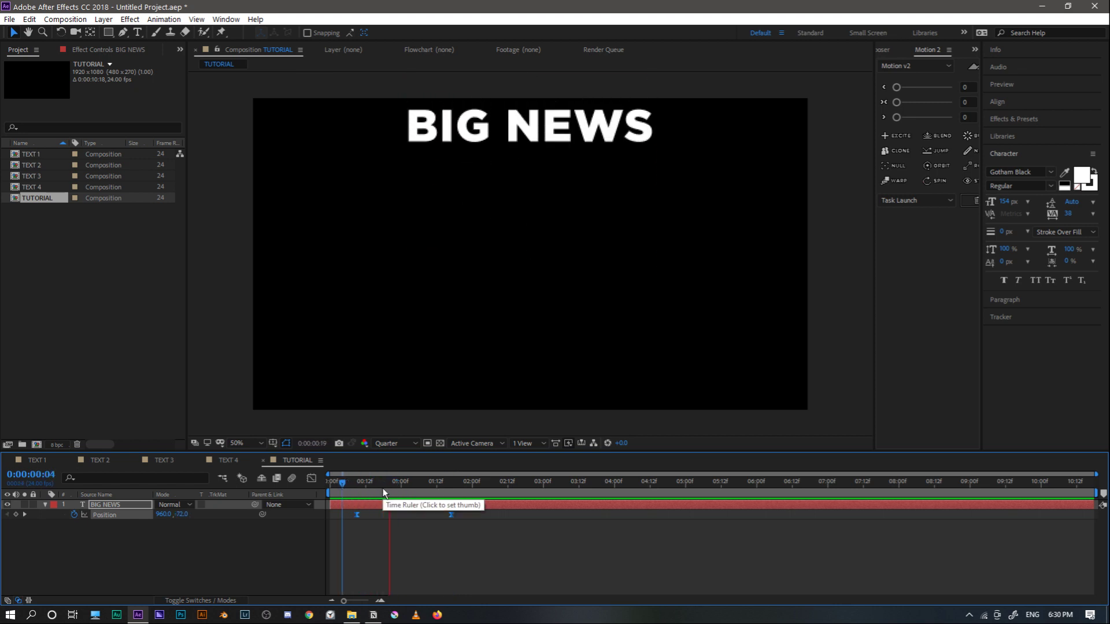
{"action": "left_click", "coordinate": [359, 486]}
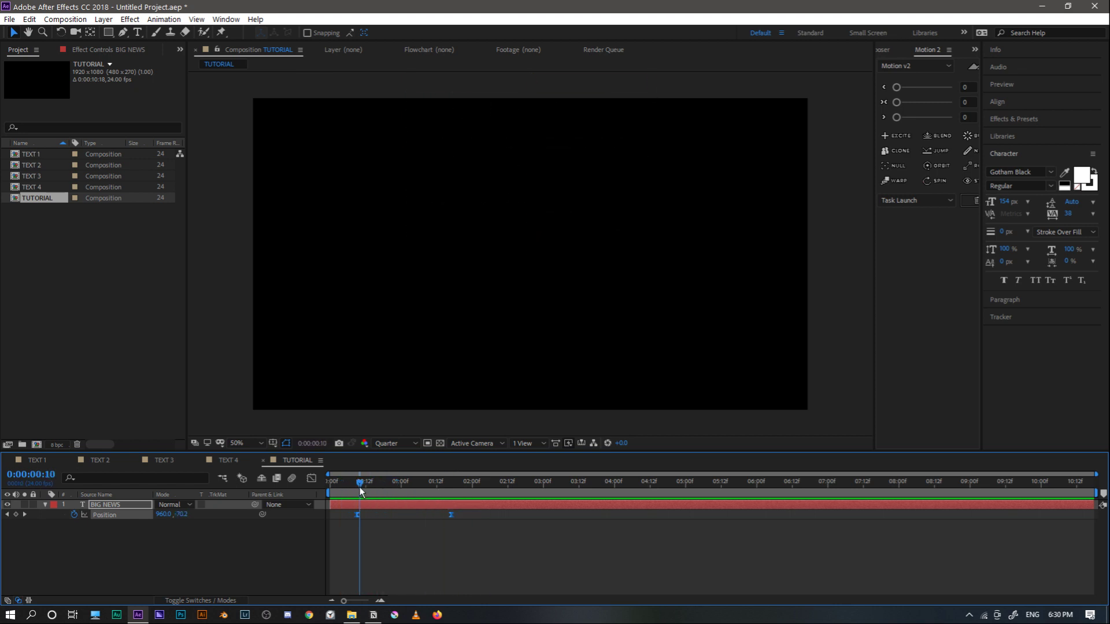
{"action": "key", "text": "space"}
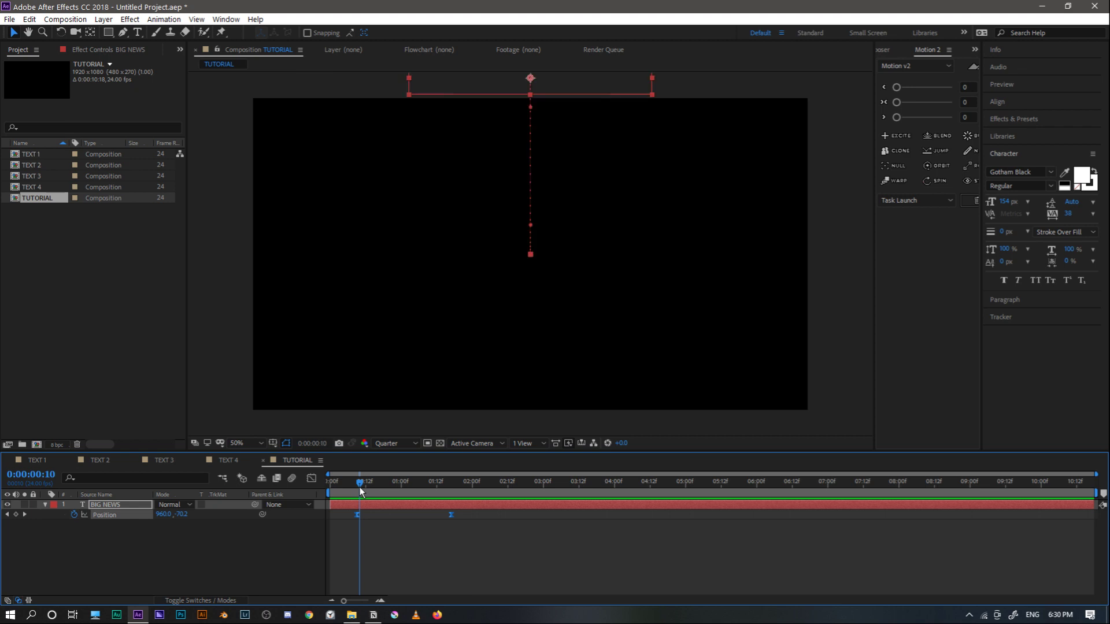
{"action": "key", "text": "space"}
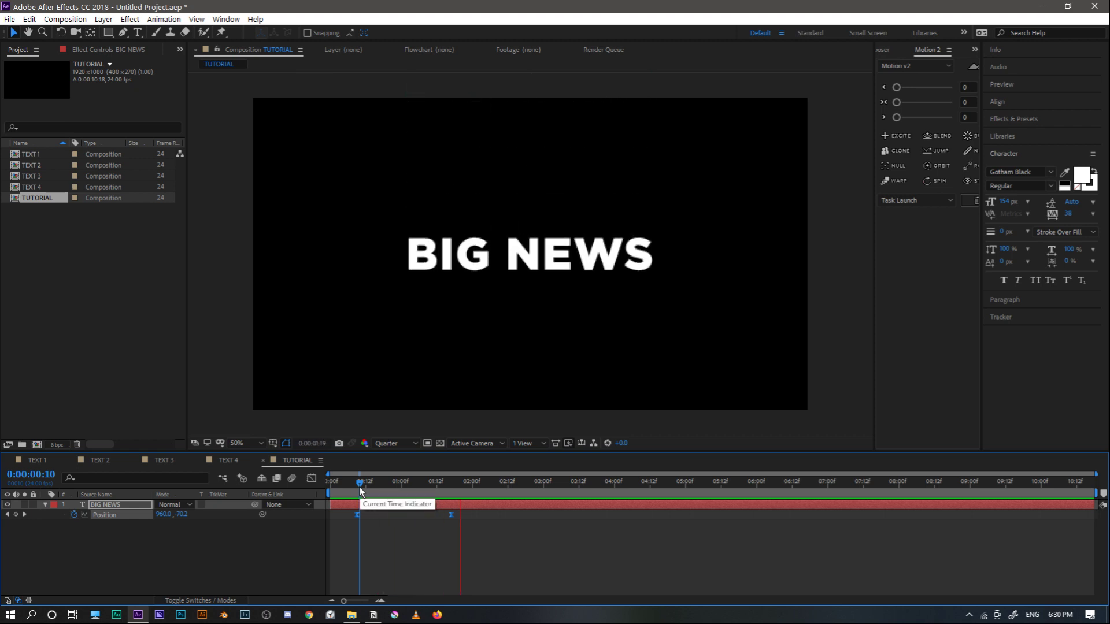
{"action": "key", "text": "space"}
Undo the easing on the BIG NEWS layer's Position keyframes, keeping both keyframes linear
{"action": "key", "text": "k"}
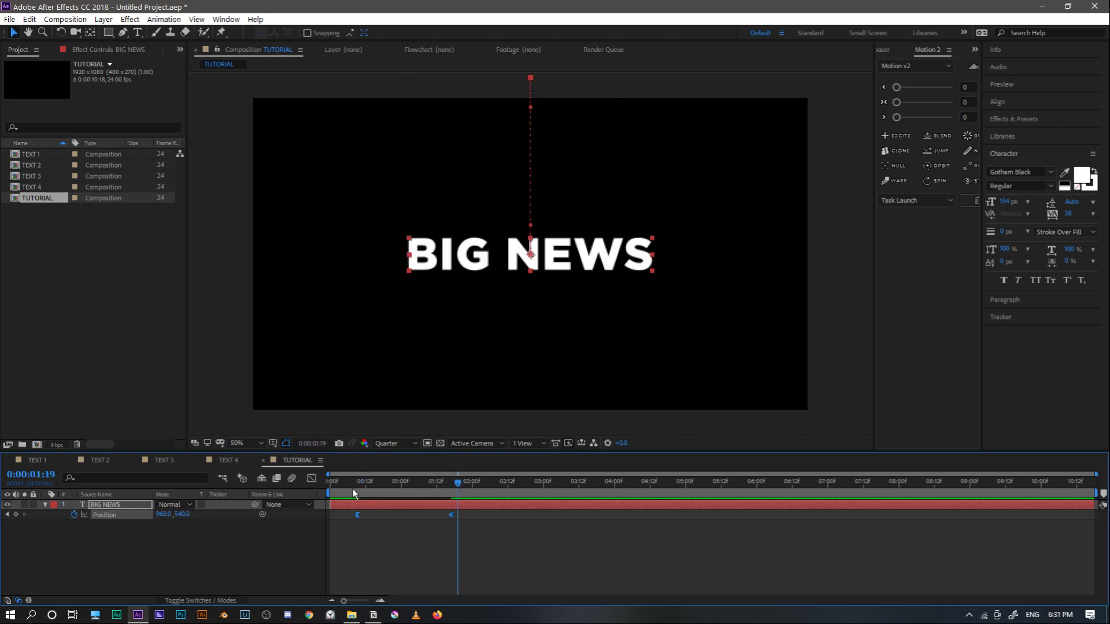
{"action": "key", "text": "j"}
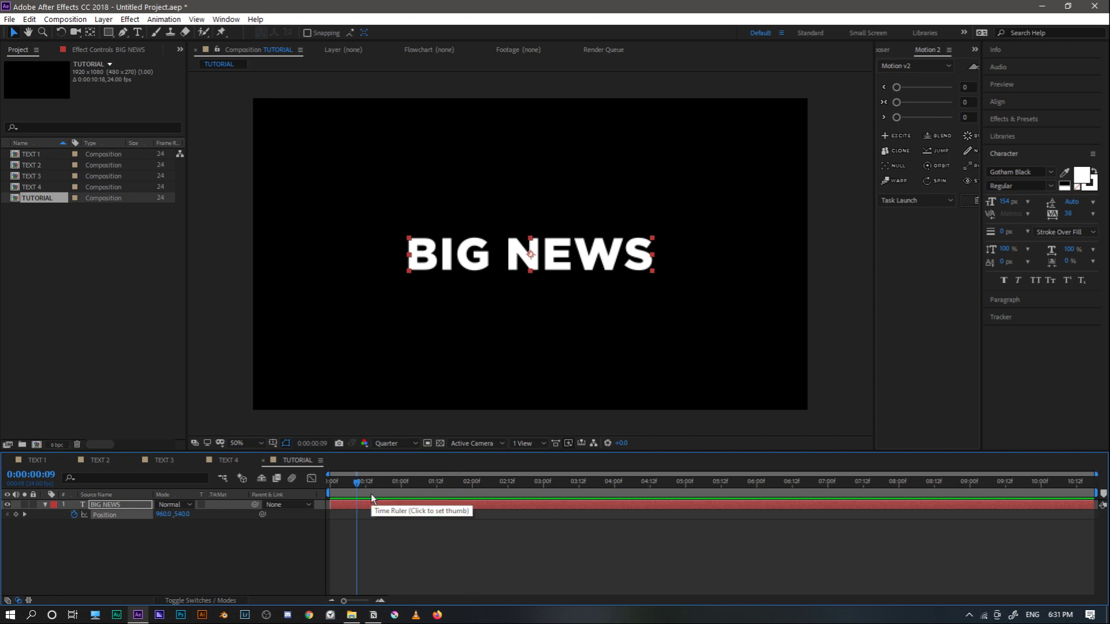
{"action": "left_click", "coordinate": [401, 547]}
{"action": "left_click_drag", "start_coordinate": [366, 487], "coordinate": [424, 489]}
{"action": "key", "text": "k"}
{"action": "key", "text": "j"}
{"action": "key", "text": "k"}
Apply Easy Ease to both Position keyframes of the BIG NEWS layer
{"action": "left_click_drag", "start_coordinate": [484, 542], "coordinate": [339, 519]}
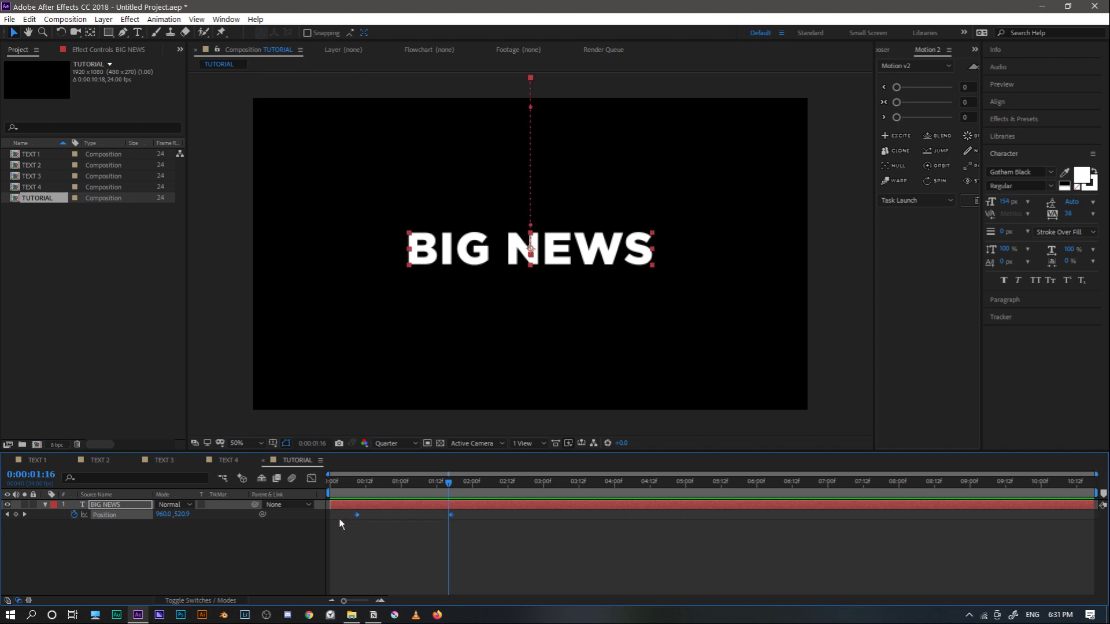
{"action": "key", "text": "F9"}
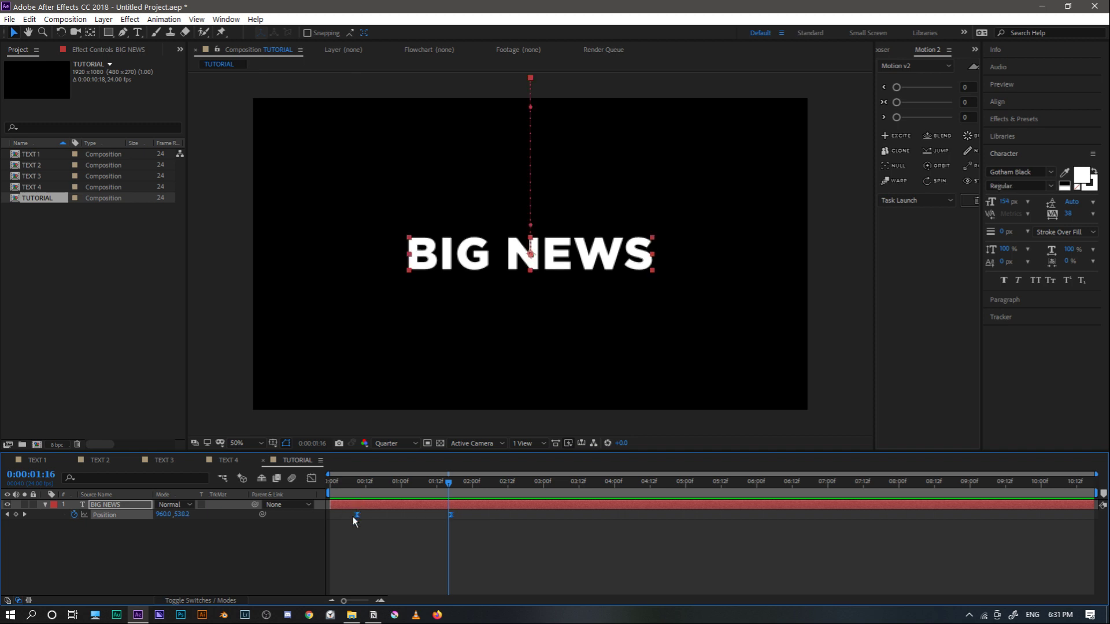
{"action": "left_click", "coordinate": [354, 485]}
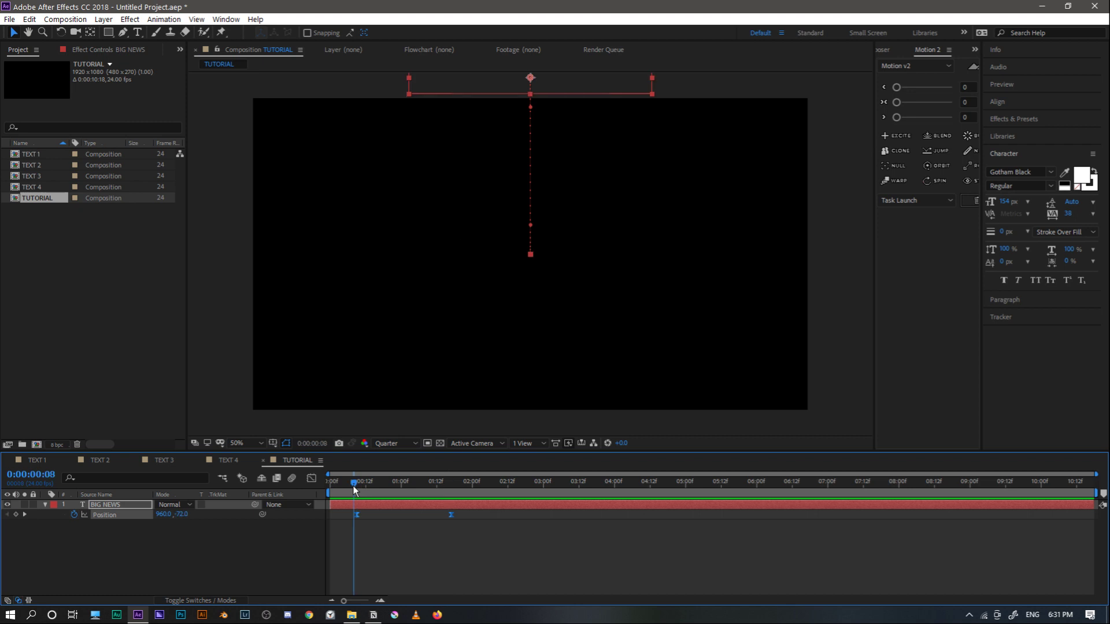
Examine the Position curve of the BIG NEWS layer in the Graph Editor, leaving the keyframe values as they are
{"action": "left_click", "coordinate": [311, 479]}
{"action": "mouse_move", "coordinate": [451, 537]}
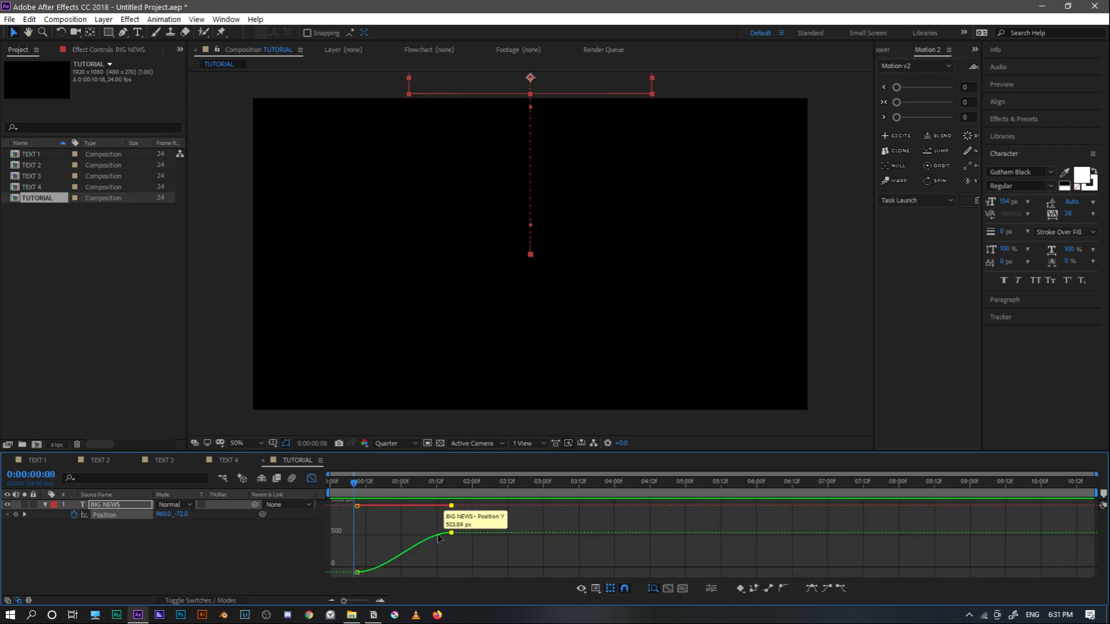
{"action": "double_click", "coordinate": [451, 533]}
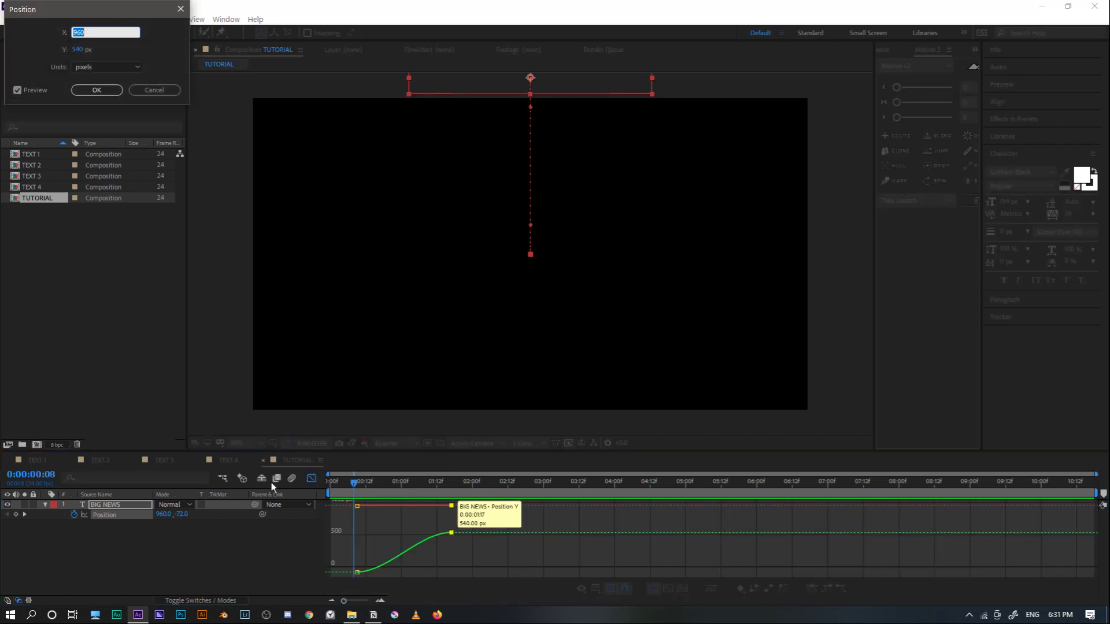
{"action": "left_click", "coordinate": [155, 91]}
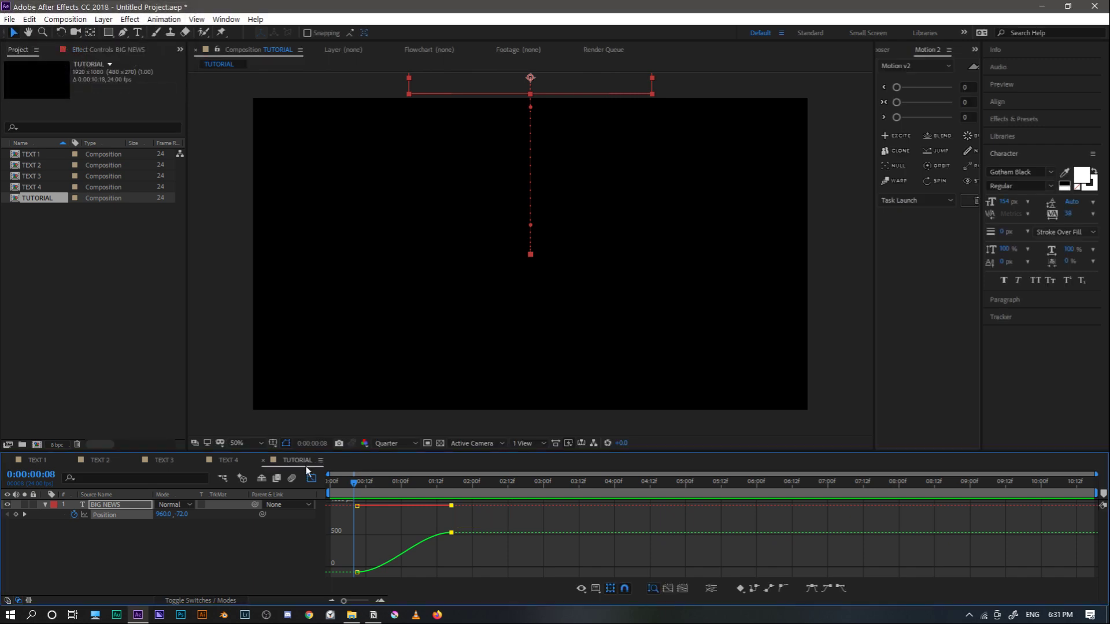
{"action": "left_click", "coordinate": [311, 479]}
Play back the eased BIG NEWS animation from the beginning of the TUTORIAL composition
{"action": "key", "text": "Page_Down"}
{"action": "left_click_drag", "start_coordinate": [340, 540], "coordinate": [457, 509]}
{"action": "left_click_drag", "start_coordinate": [405, 483], "coordinate": [315, 493]}
{"action": "key", "text": "space"}
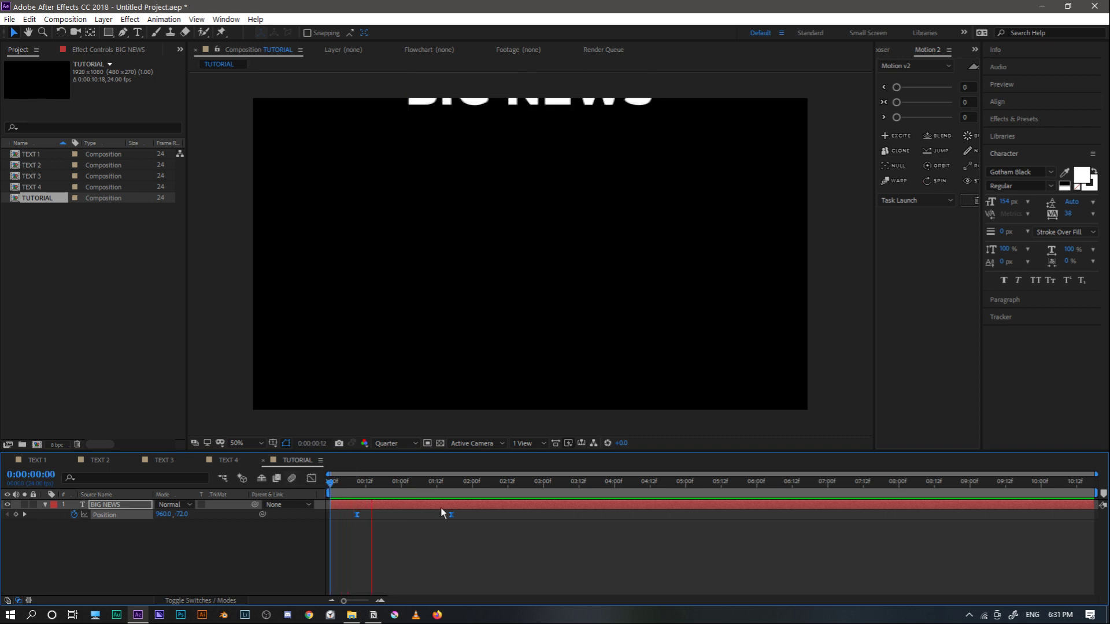
Keyframe the BIG NEWS layer's Opacity at 100% at 0:00:01:17 and 0% at 0:00:00:09
{"action": "left_click_drag", "start_coordinate": [431, 495], "coordinate": [452, 493]}
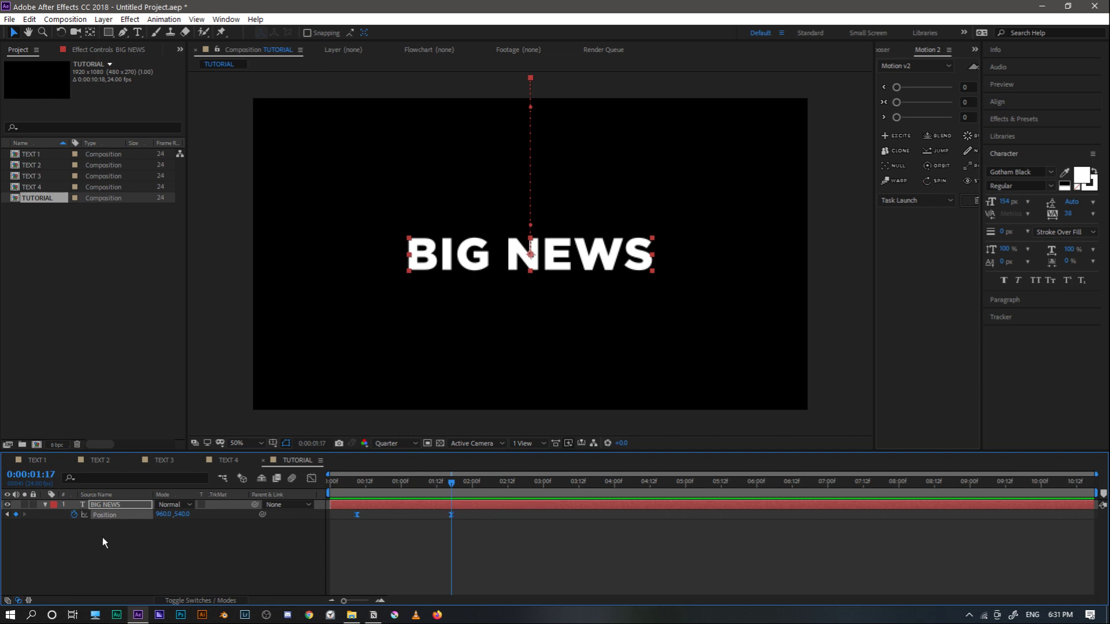
{"action": "key", "text": "t"}
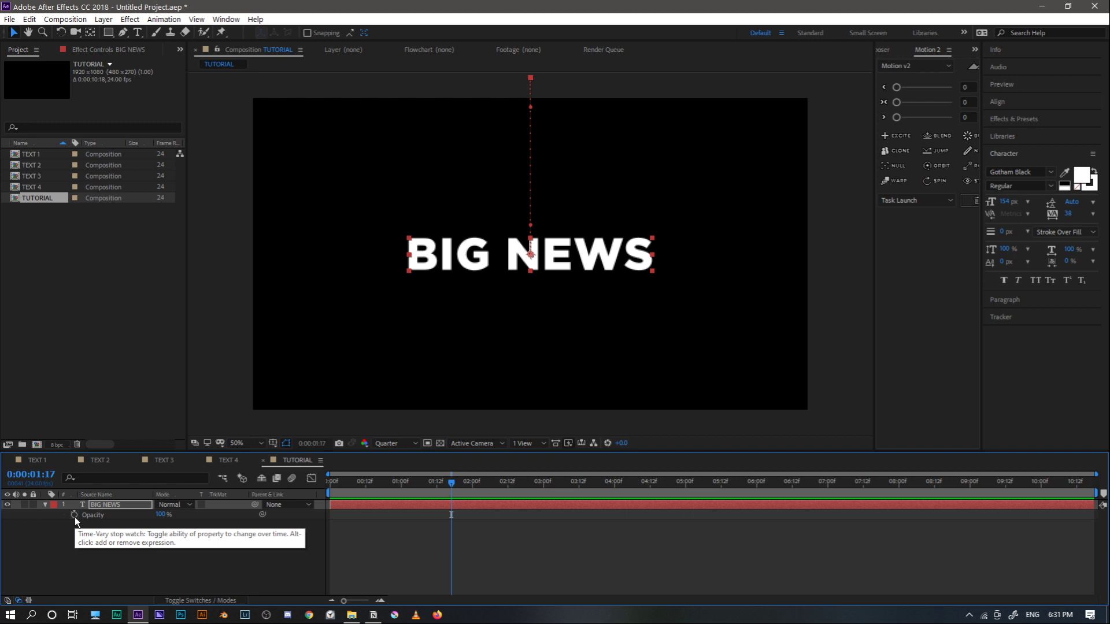
{"action": "left_click", "coordinate": [339, 510]}
{"action": "key", "text": "p"}
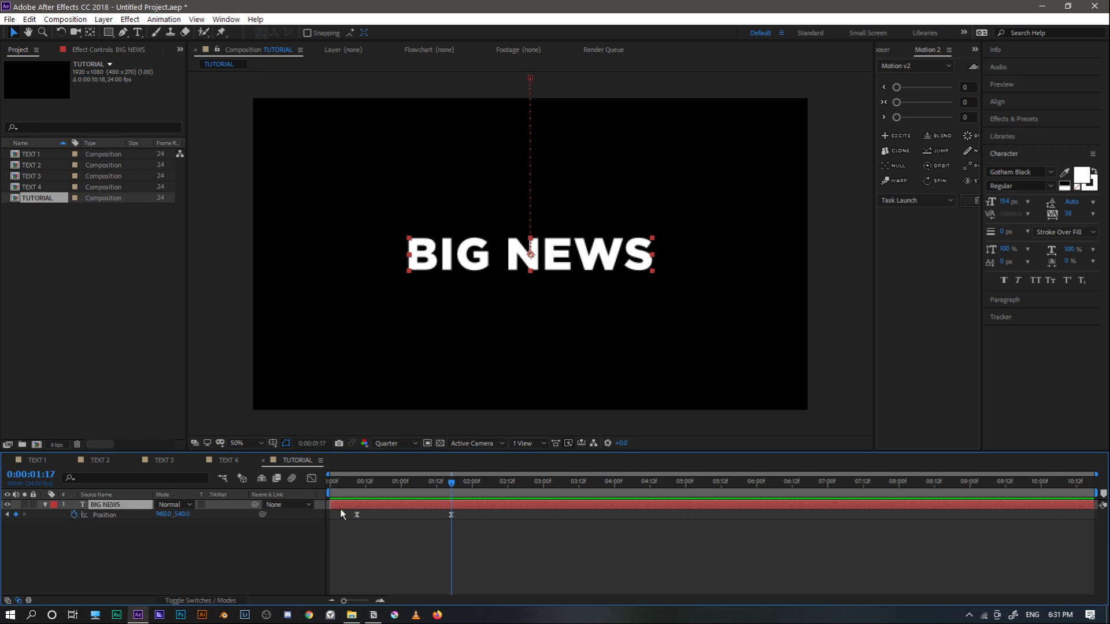
{"action": "left_click", "coordinate": [45, 503]}
{"action": "left_click", "coordinate": [45, 503]}
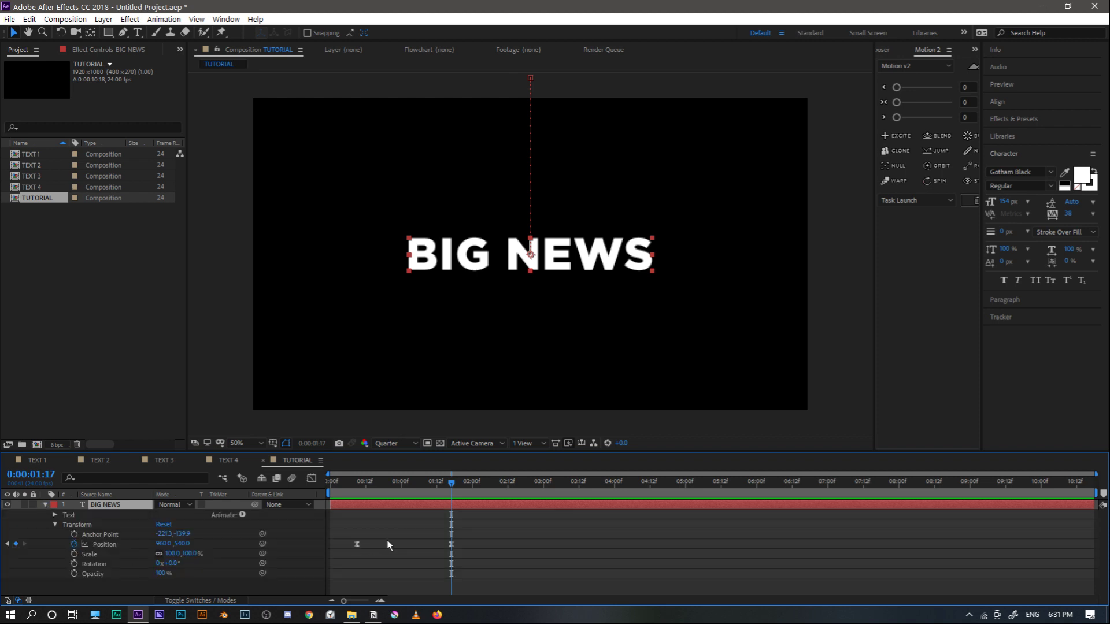
{"action": "left_click", "coordinate": [75, 574]}
{"action": "left_click_drag", "start_coordinate": [396, 498], "coordinate": [357, 492]}
{"action": "left_click_drag", "start_coordinate": [163, 573], "coordinate": [106, 574]}
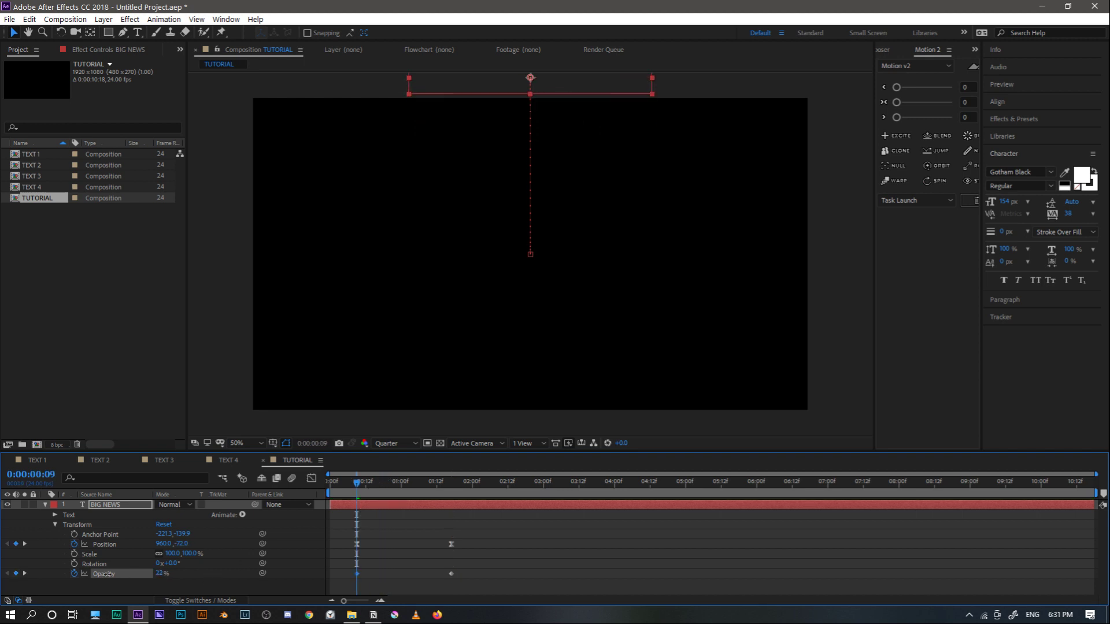
Apply Easy Ease to both Opacity keyframes of the BIG NEWS layer and play back the fade-in
{"action": "left_click_drag", "start_coordinate": [342, 566], "coordinate": [462, 588]}
{"action": "key", "text": "space"}
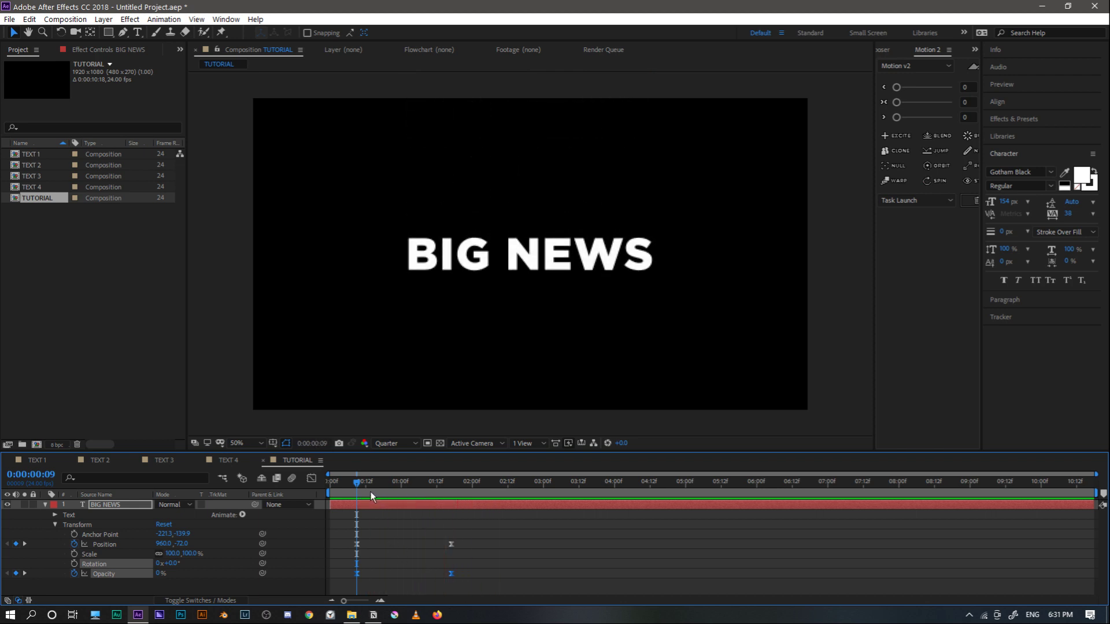
{"action": "left_click", "coordinate": [352, 491]}
{"action": "key", "text": "space"}
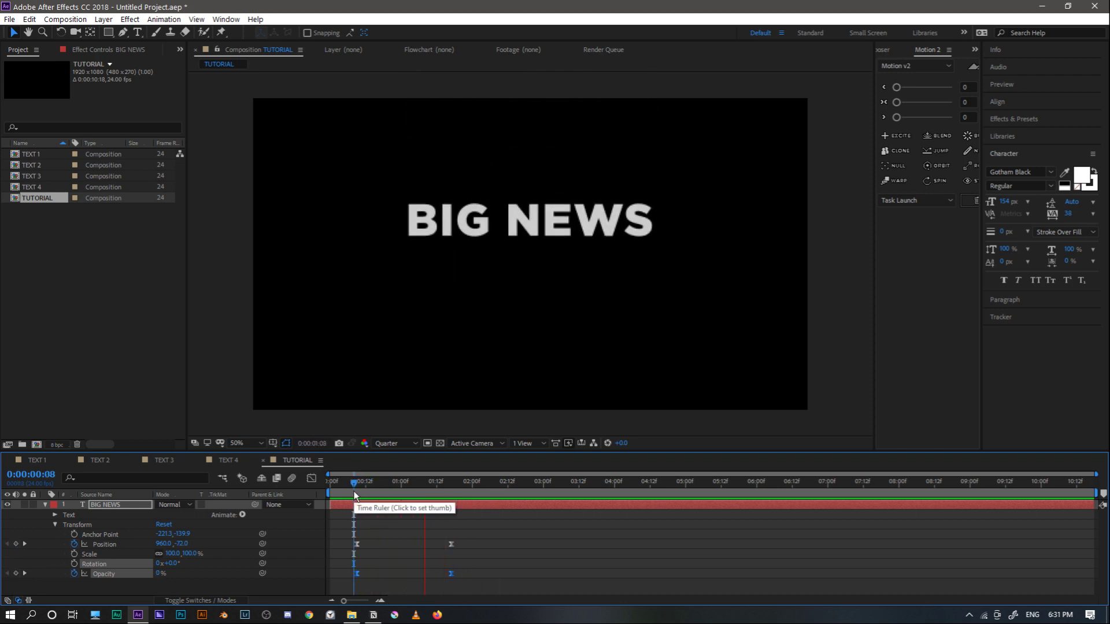
{"action": "left_click", "coordinate": [386, 485]}
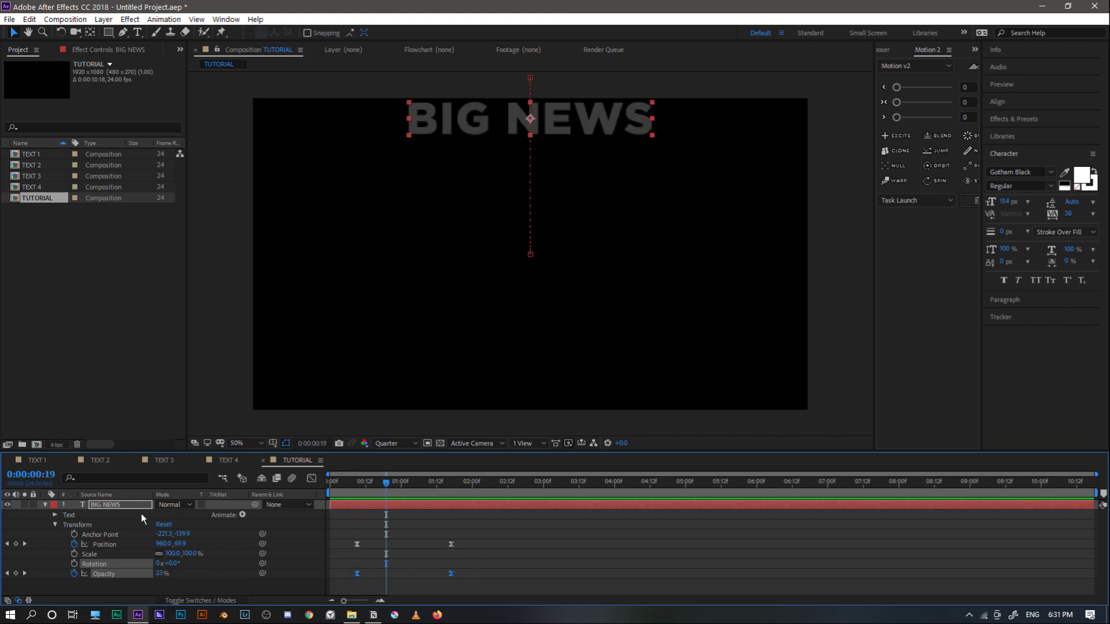
Replace the BIG NEWS layer with a pasted copy of the NEW DEALS 2 text layer and turn on its visibility
{"action": "left_click", "coordinate": [94, 504]}
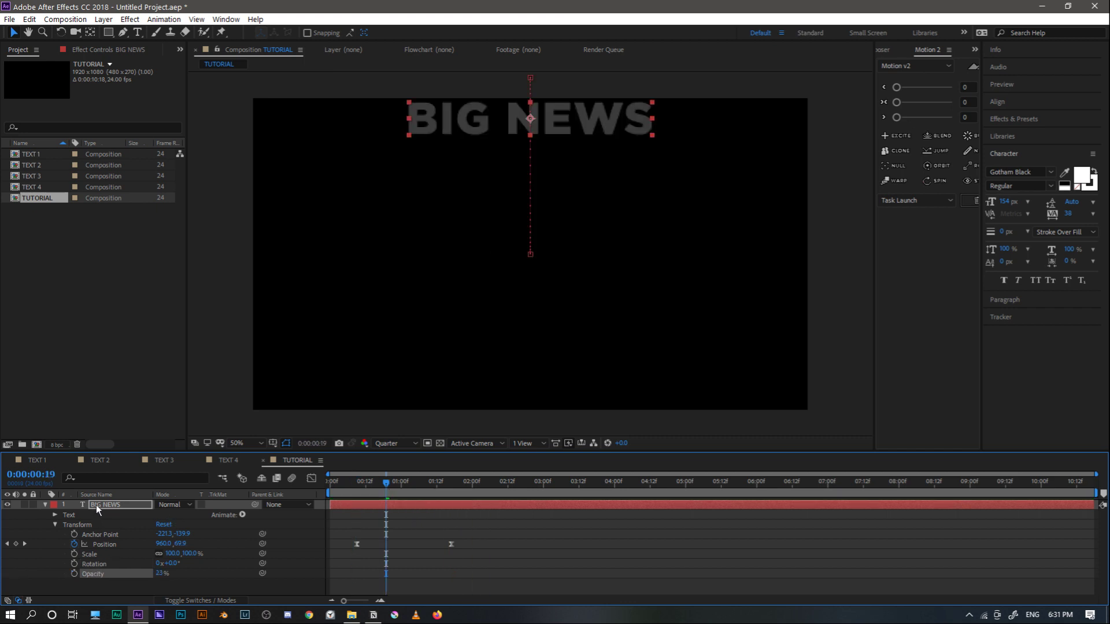
{"action": "key", "text": "Delete"}
{"action": "key", "text": "ctrl+v"}
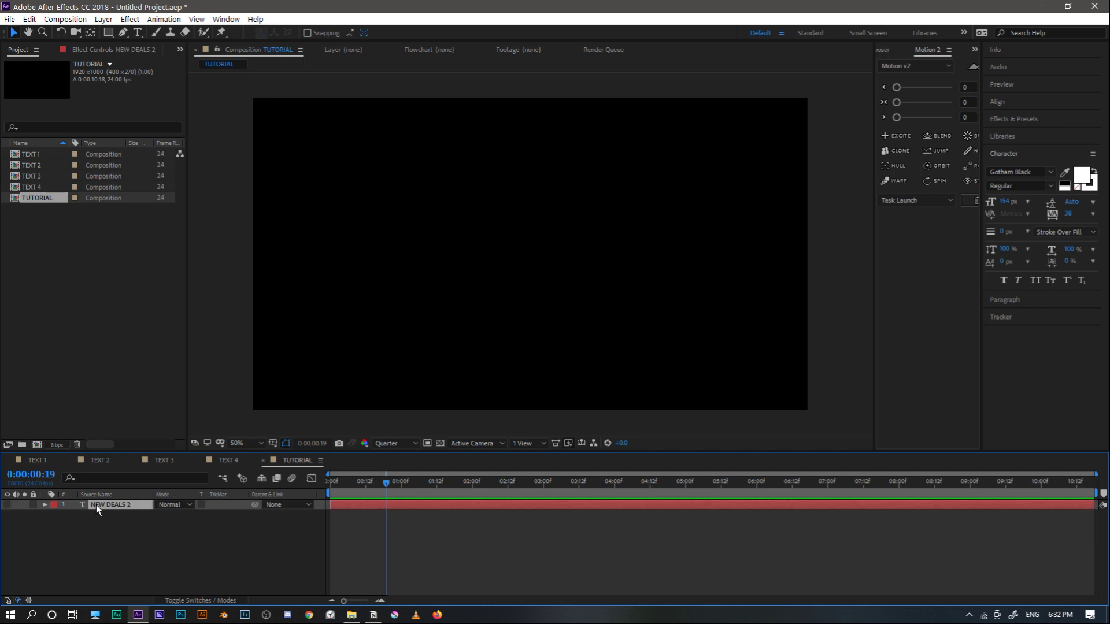
{"action": "left_click", "coordinate": [7, 504]}
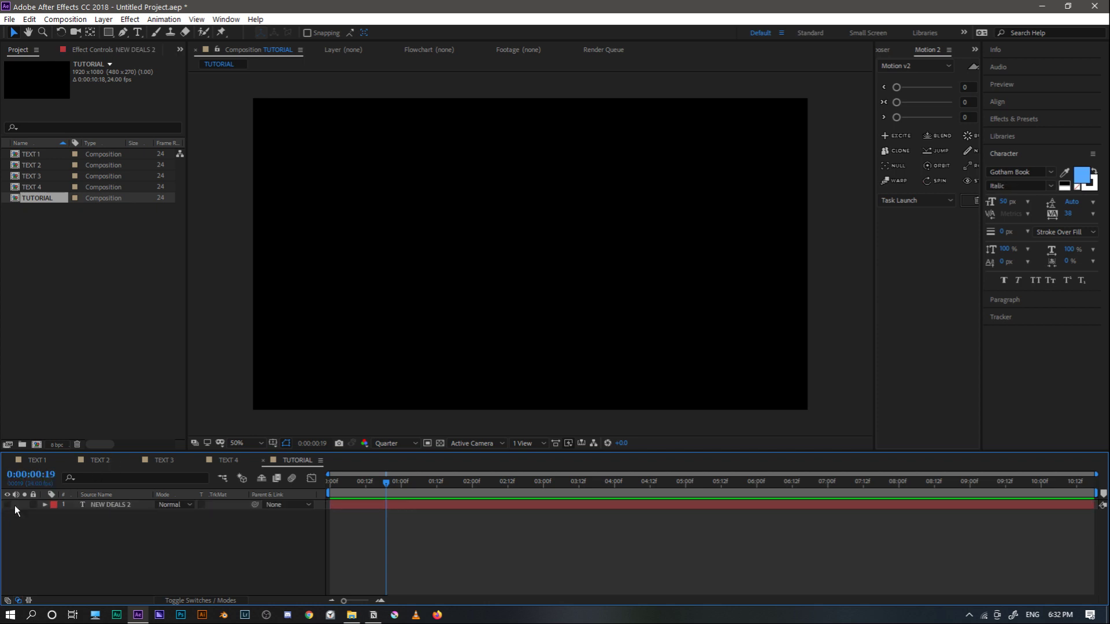
Play back the changing-text animation in the TEXT 2 composition from its beginning
{"action": "left_click", "coordinate": [104, 461]}
{"action": "left_click_drag", "start_coordinate": [409, 474], "coordinate": [330, 480]}
{"action": "key", "text": "space"}
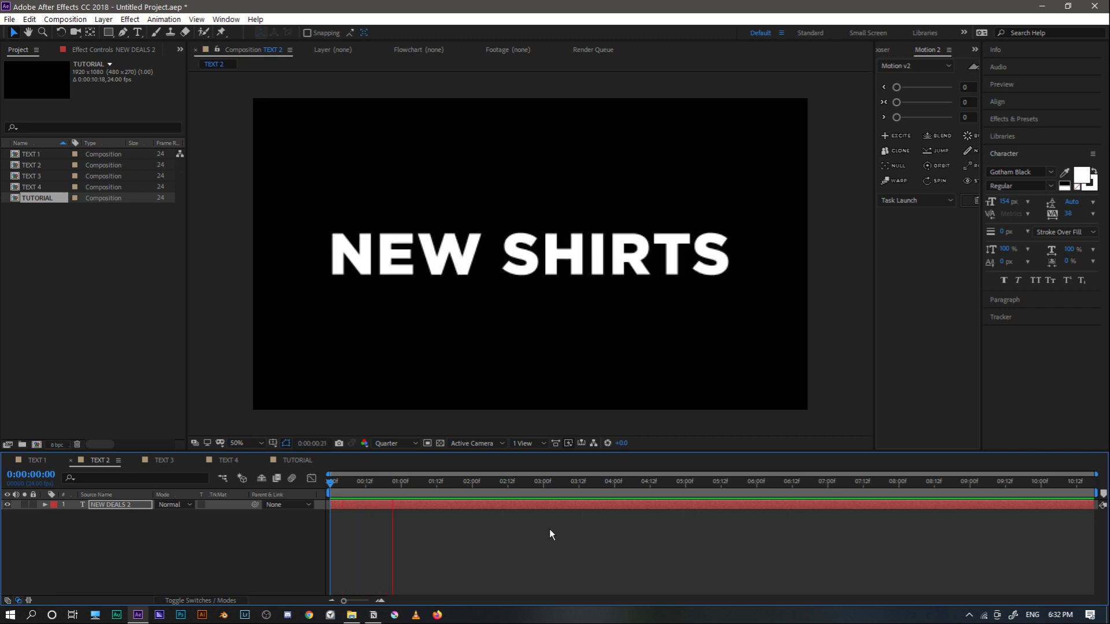
{"action": "key", "text": "space"}
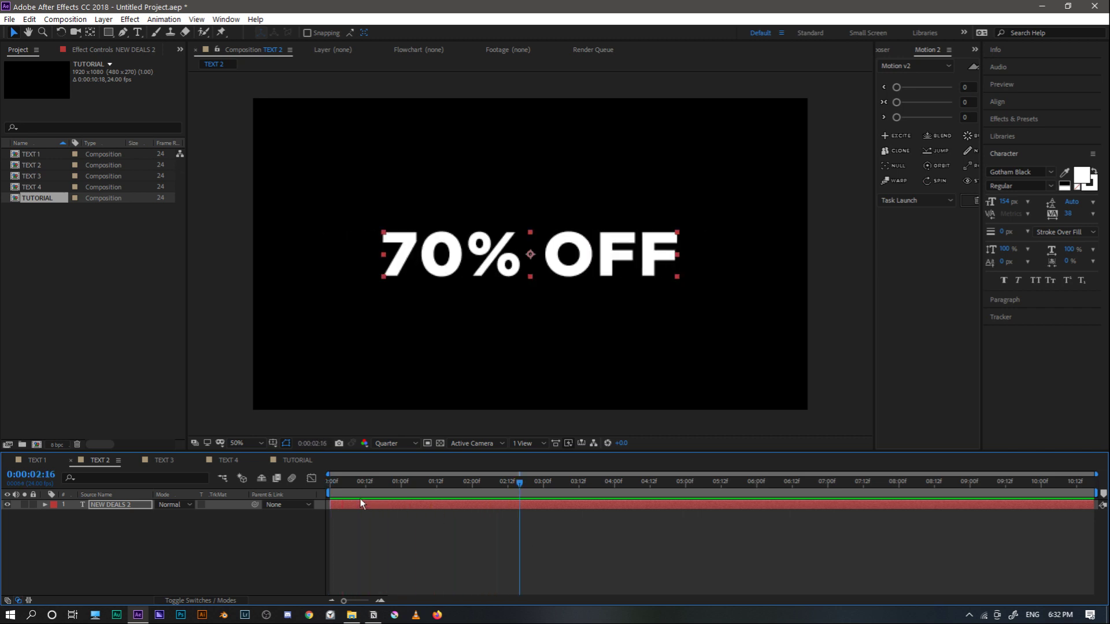
{"action": "left_click_drag", "start_coordinate": [359, 493], "coordinate": [350, 494]}
In the TUTORIAL composition, add a Source Text keyframe to the NEW DEALS 2 layer at 0:00:00:00
{"action": "left_click", "coordinate": [297, 460]}
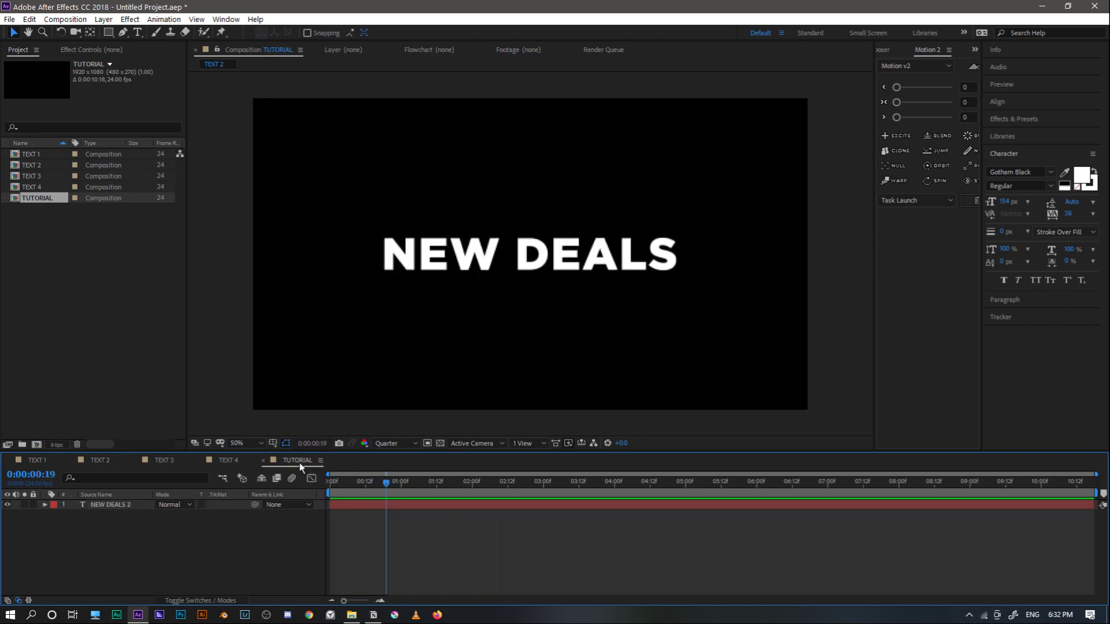
{"action": "left_click", "coordinate": [45, 505]}
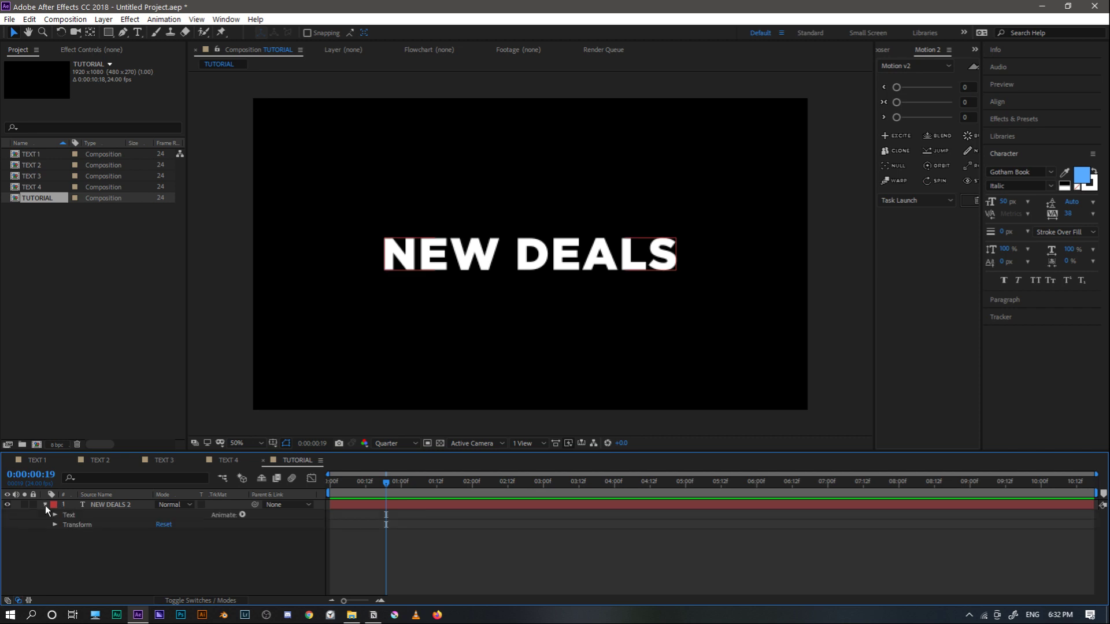
{"action": "left_click", "coordinate": [54, 515]}
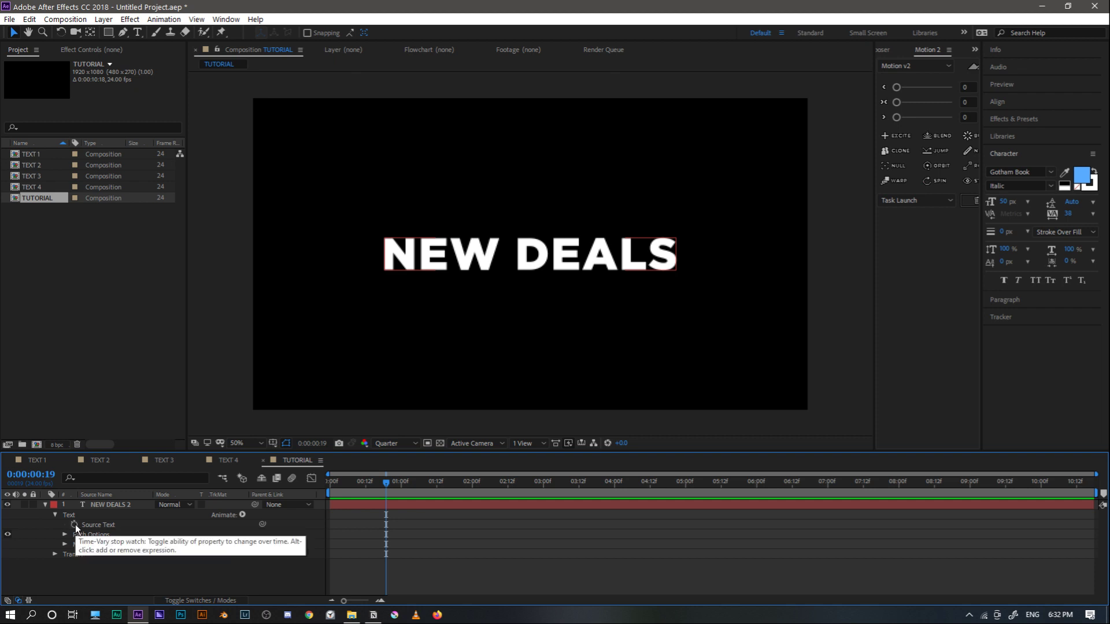
{"action": "left_click", "coordinate": [364, 484]}
{"action": "left_click_drag", "start_coordinate": [364, 485], "coordinate": [316, 493]}
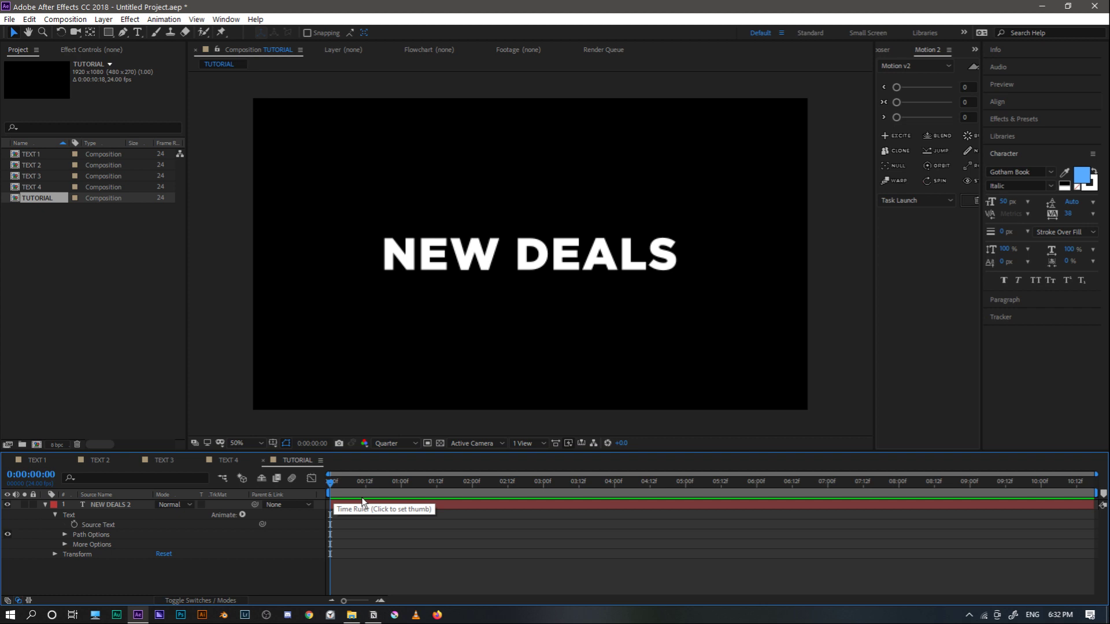
{"action": "left_click", "coordinate": [118, 551]}
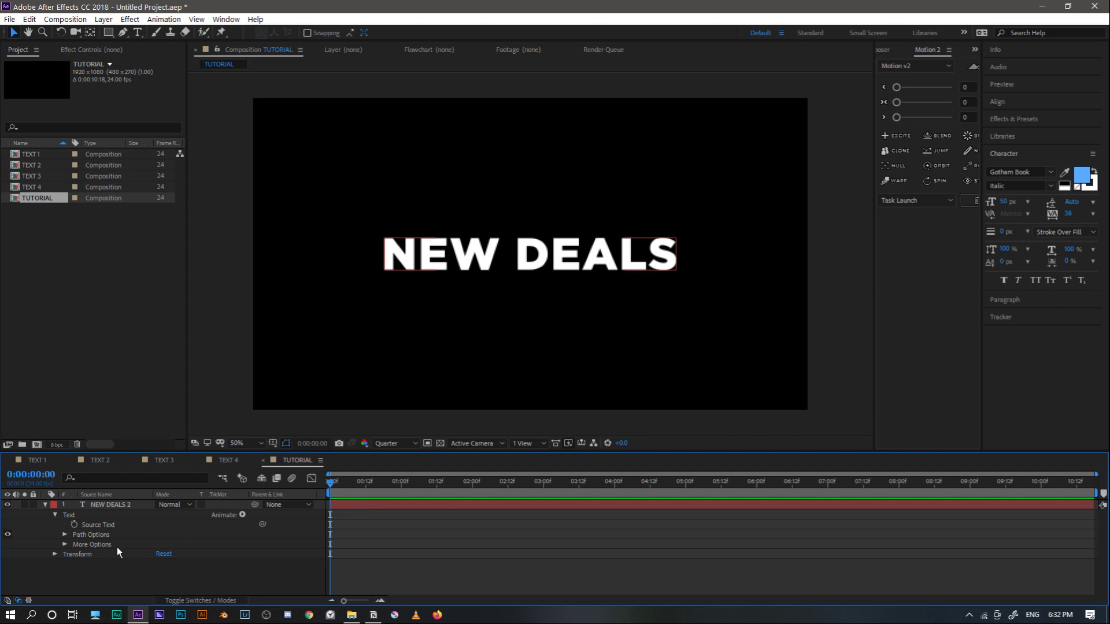
{"action": "left_click", "coordinate": [74, 525]}
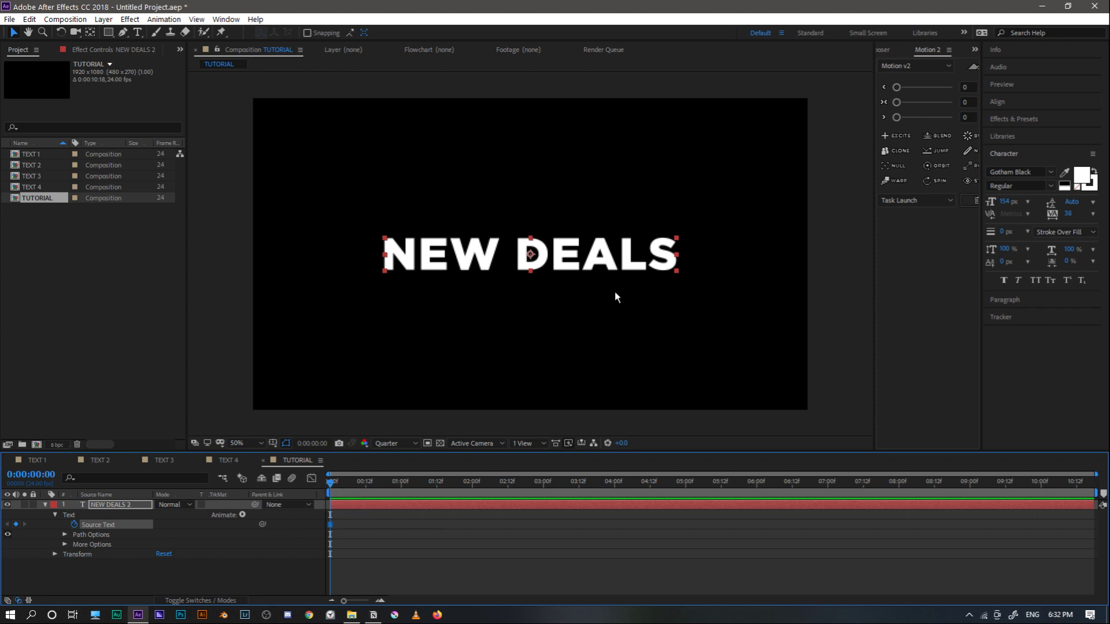
At 0:00:00:22, change the layer's text to HAPPY NEW YEAR and move it up to centre both lines vertically
{"action": "left_click_drag", "start_coordinate": [370, 484], "coordinate": [395, 483]}
{"action": "double_click", "coordinate": [553, 244]}
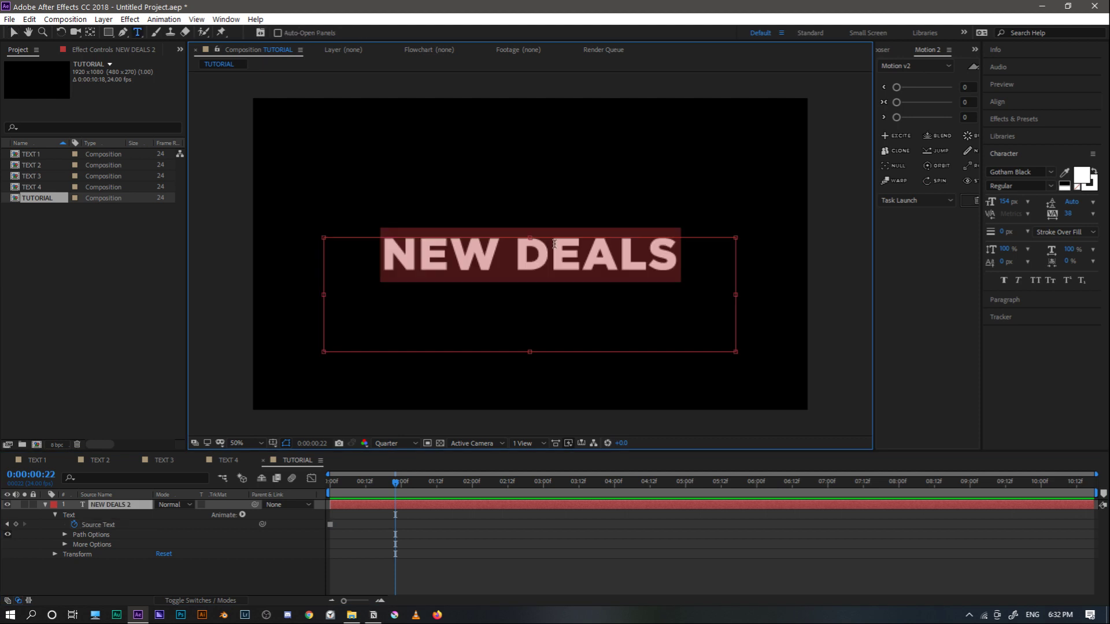
{"action": "type", "text": "HAP"}
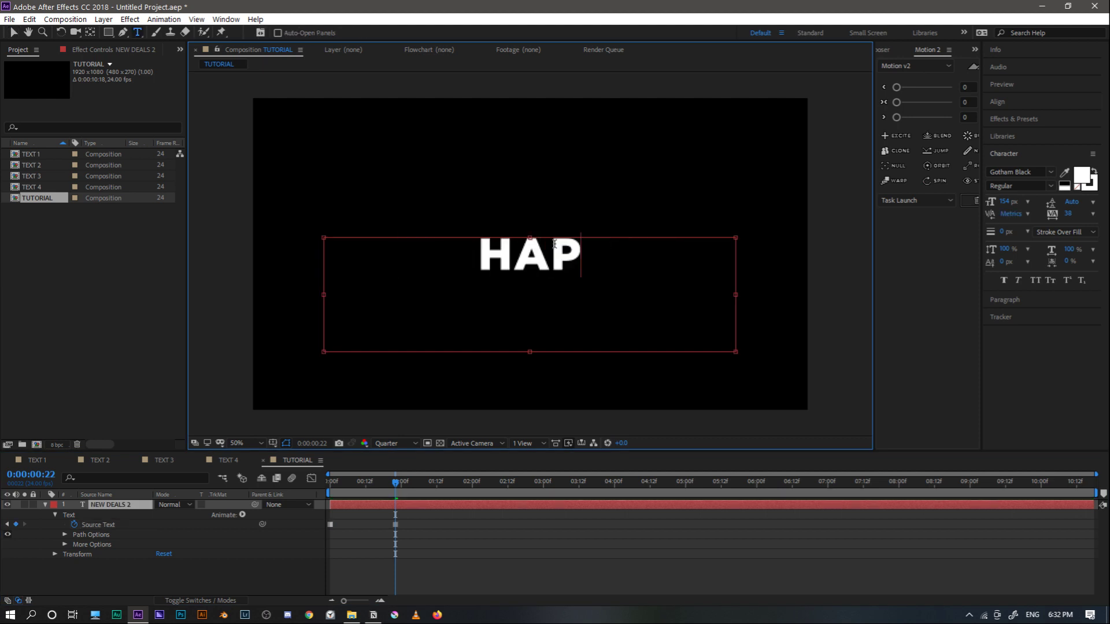
{"action": "type", "text": "PY NEW "}
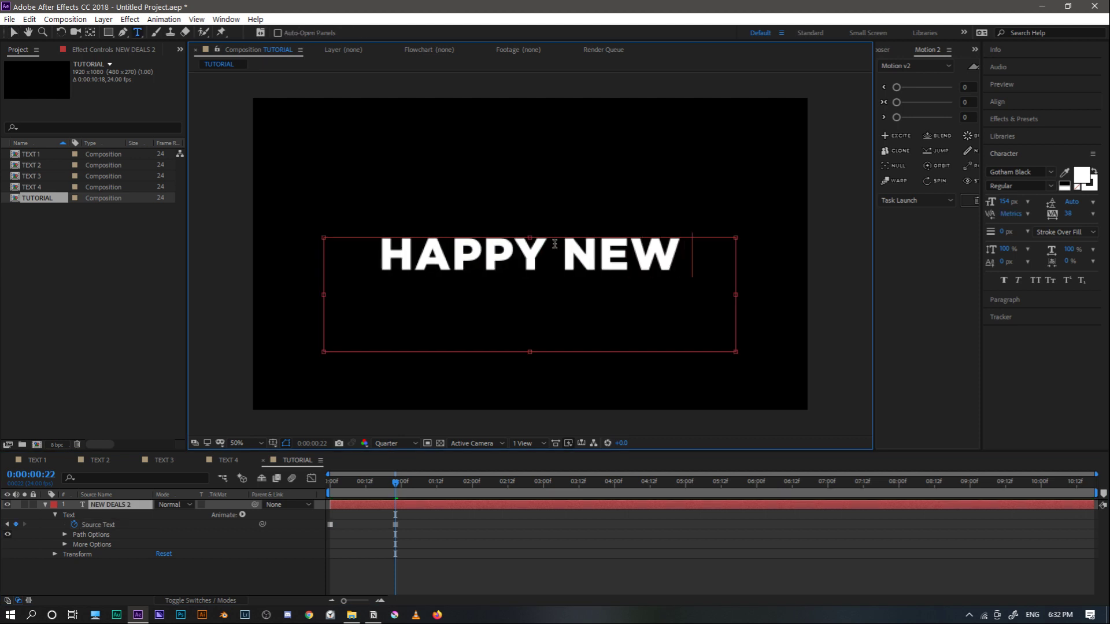
{"action": "type", "text": "YA"}
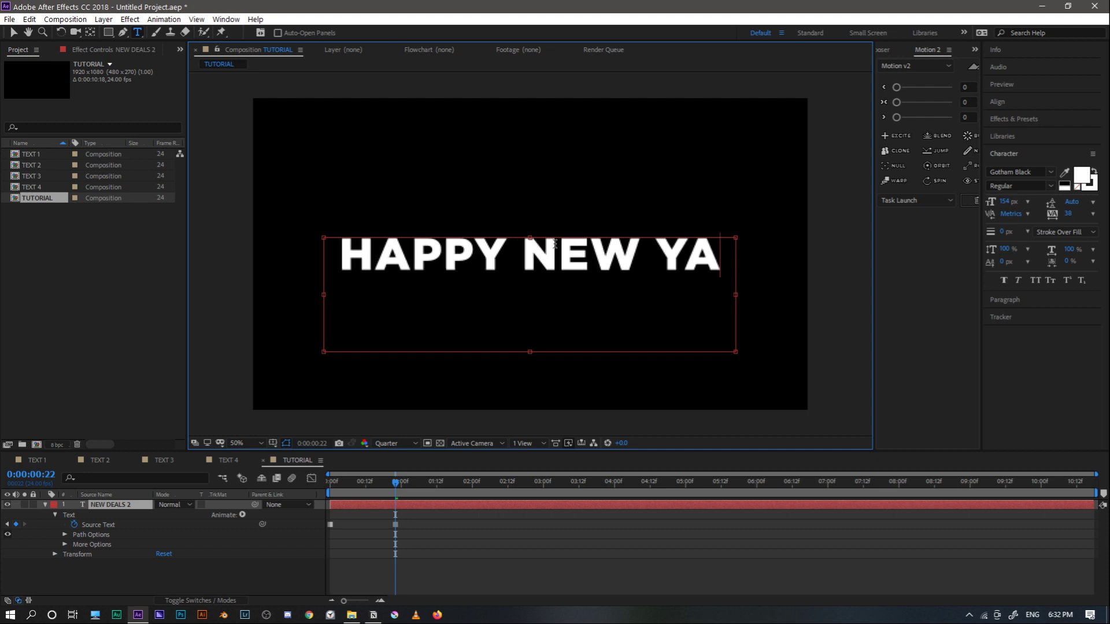
{"action": "type", "text": "EAR"}
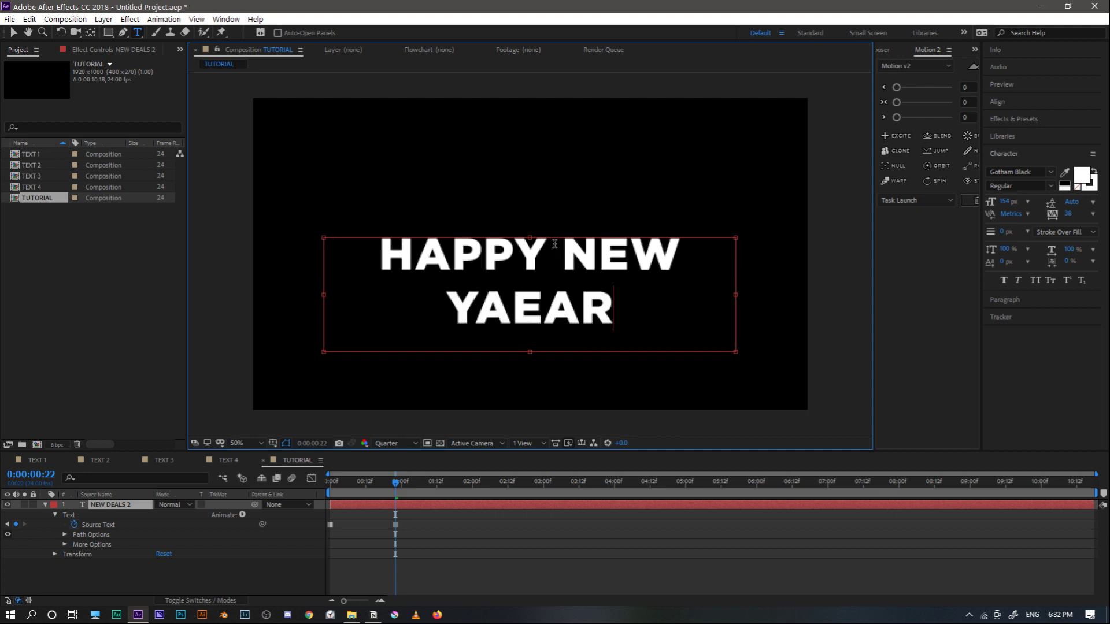
{"action": "key", "text": "Left"}
{"action": "key", "text": "Left"}
{"action": "key", "text": "Left"}
{"action": "key", "text": "BackSpace"}
{"action": "left_click", "coordinate": [13, 32]}
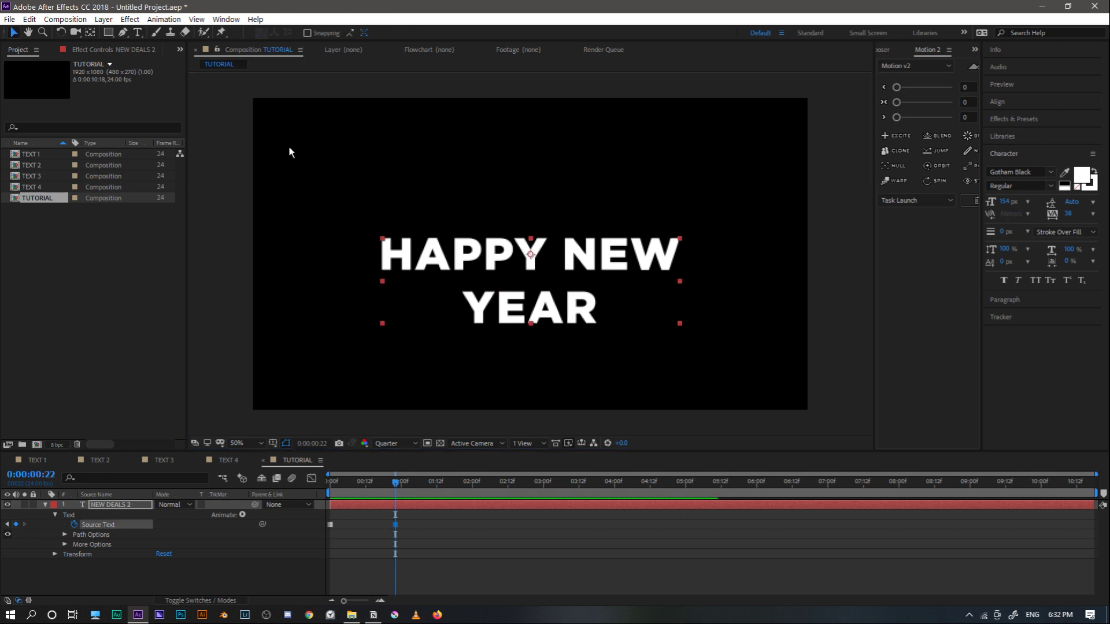
{"action": "left_click_drag", "start_coordinate": [532, 254], "coordinate": [530, 232]}
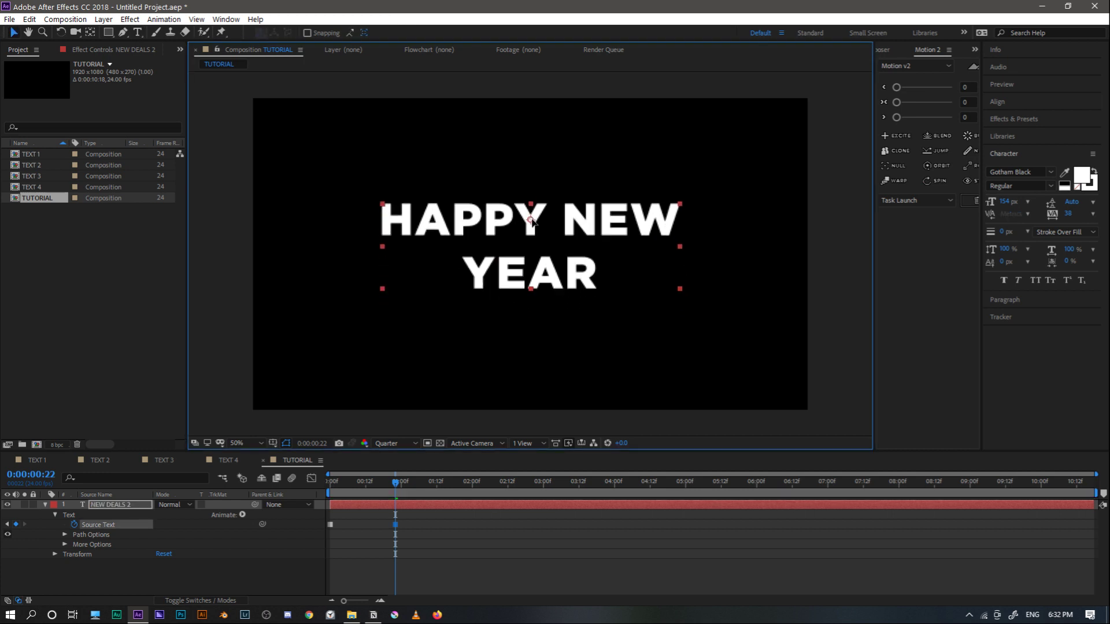
At 0:00:01:18, change the layer's text to HI
{"action": "left_click_drag", "start_coordinate": [414, 492], "coordinate": [453, 497]}
{"action": "double_click", "coordinate": [567, 234]}
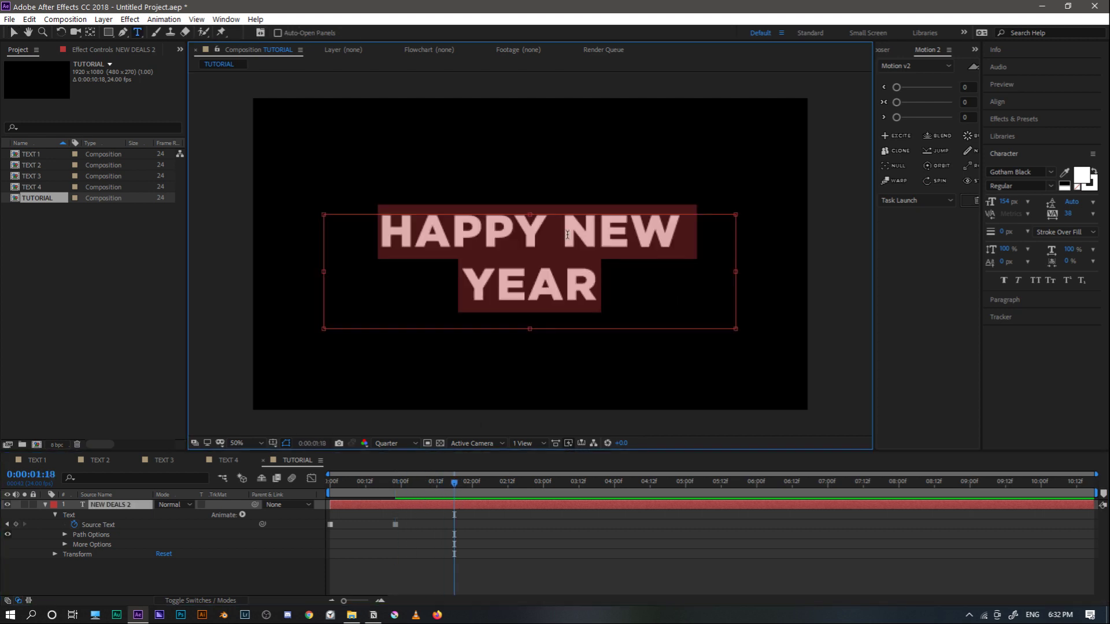
{"action": "type", "text": "HI"}
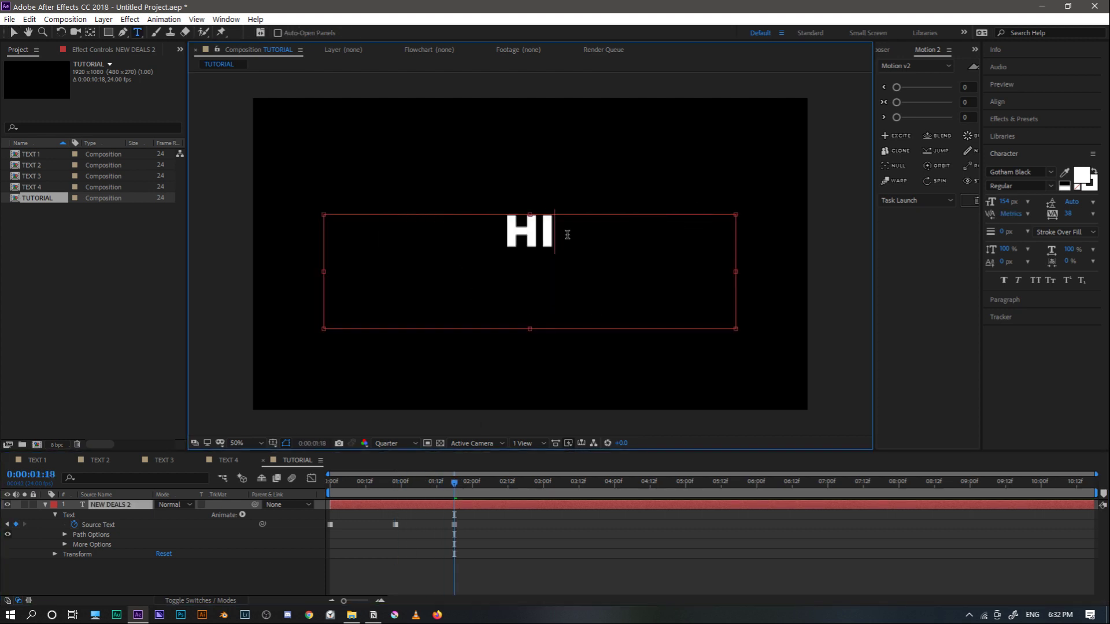
{"action": "left_click", "coordinate": [14, 35]}
Shorten the work area to end at about 0:00:03:00 and play back the text changes from the beginning
{"action": "left_click_drag", "start_coordinate": [431, 477], "coordinate": [330, 487]}
{"action": "left_click_drag", "start_coordinate": [1098, 493], "coordinate": [542, 493]}
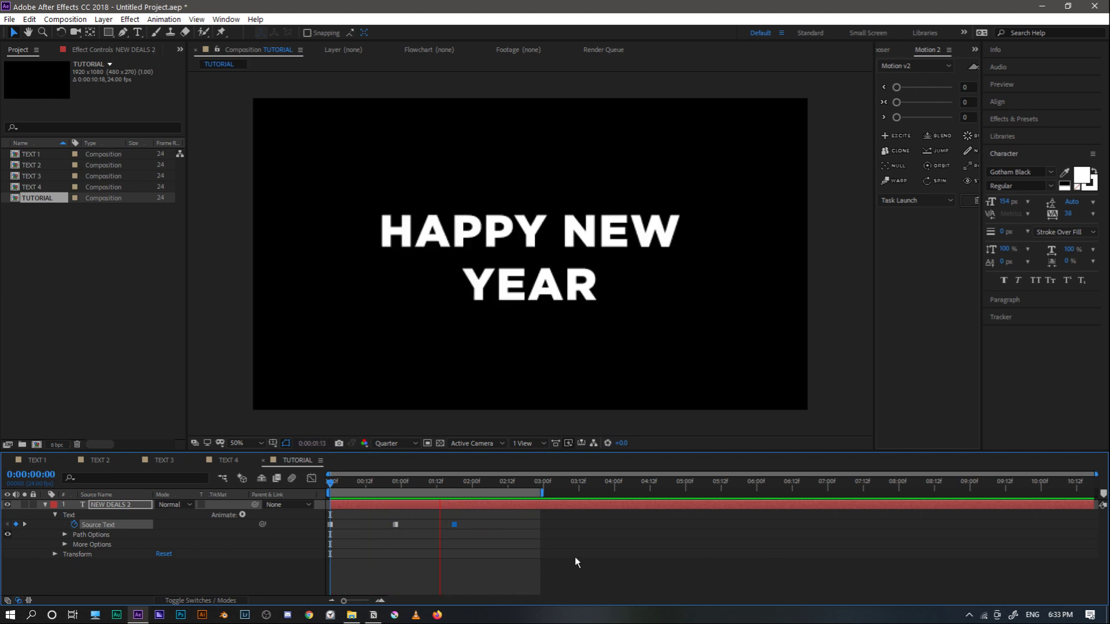
Keyframe the NEW DEALS 2 layer's Scale, enlarged at 0:00:02:22 and 79.7% at 0:00:00:00, and play back the growing text
{"action": "left_click_drag", "start_coordinate": [435, 488], "coordinate": [536, 509]}
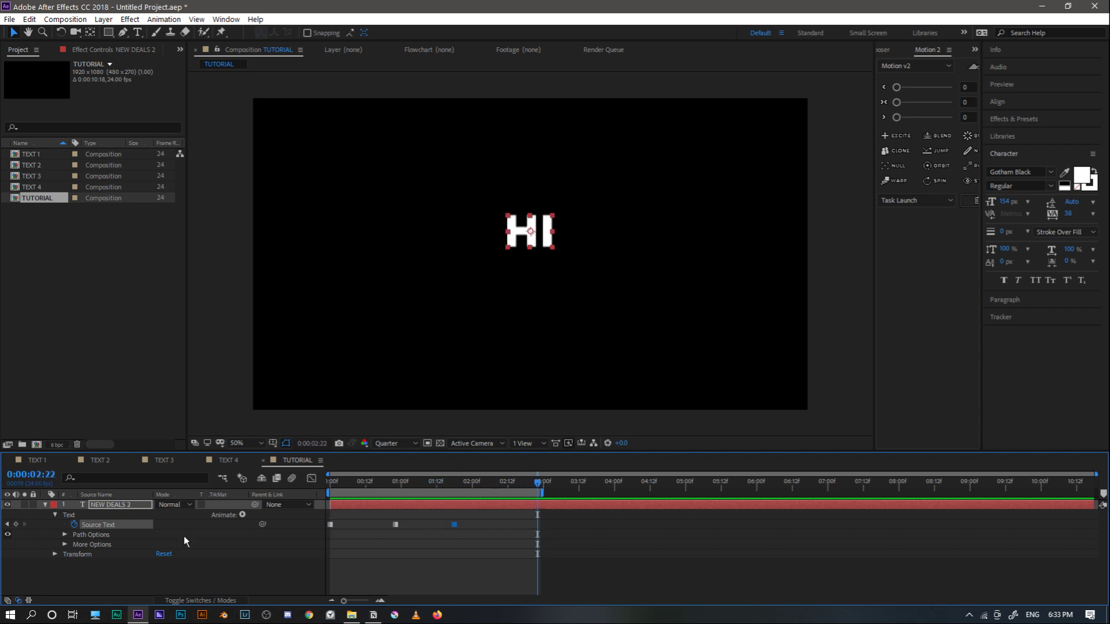
{"action": "key", "text": "s"}
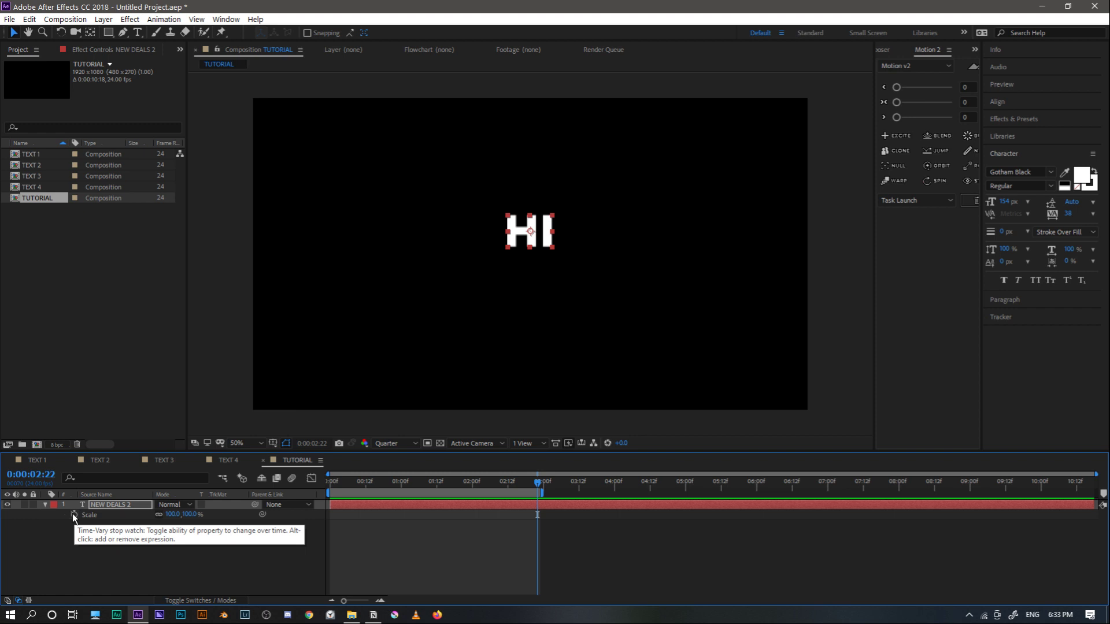
{"action": "left_click", "coordinate": [86, 515]}
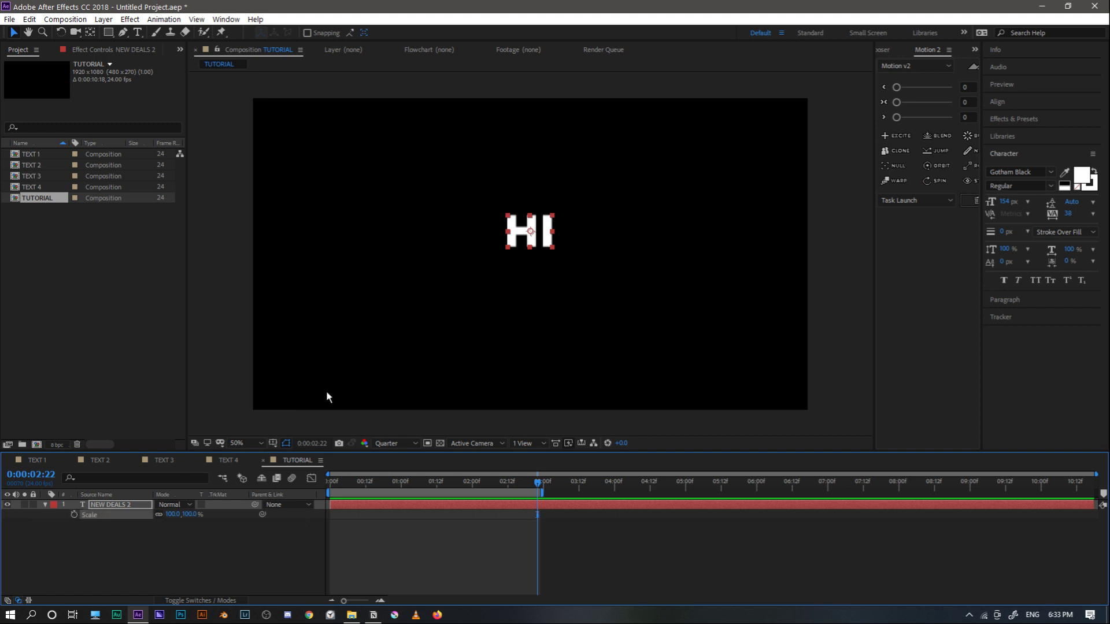
{"action": "left_click", "coordinate": [74, 515]}
{"action": "left_click_drag", "start_coordinate": [554, 251], "coordinate": [576, 265]}
{"action": "left_click_drag", "start_coordinate": [486, 484], "coordinate": [268, 484]}
{"action": "left_click_drag", "start_coordinate": [835, 270], "coordinate": [692, 249]}
{"action": "left_click", "coordinate": [837, 348]}
{"action": "key", "text": "space"}
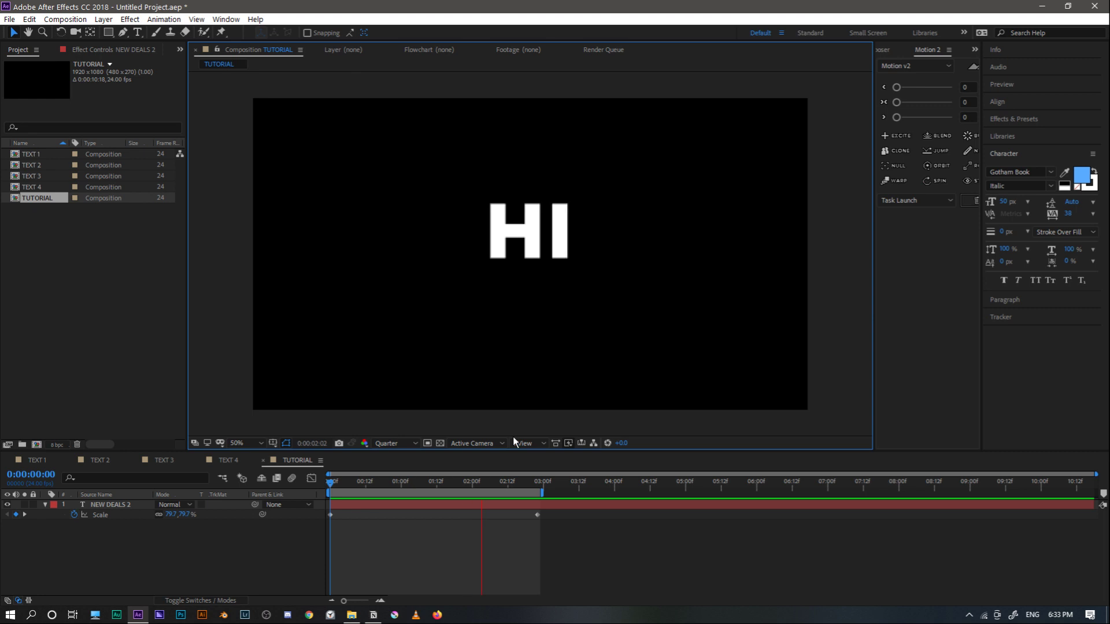
Delete the NEW DEALS 2 layer from the TUTORIAL composition and play back the text animation in the TEXT 3 composition
{"action": "left_click", "coordinate": [446, 485]}
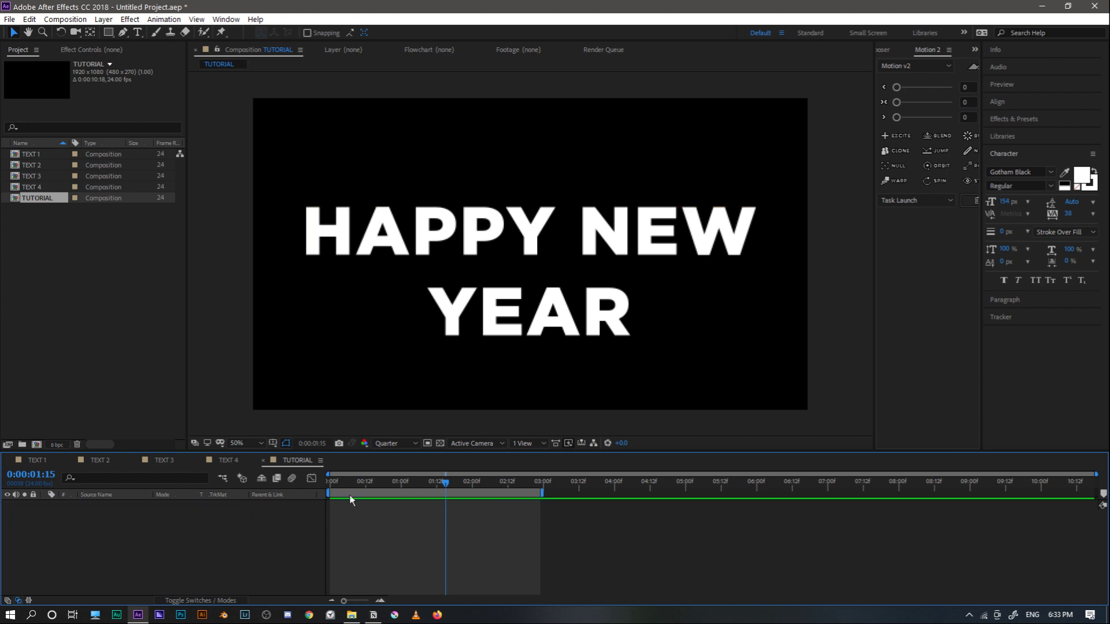
{"action": "left_click", "coordinate": [174, 460]}
{"action": "key", "text": "space"}
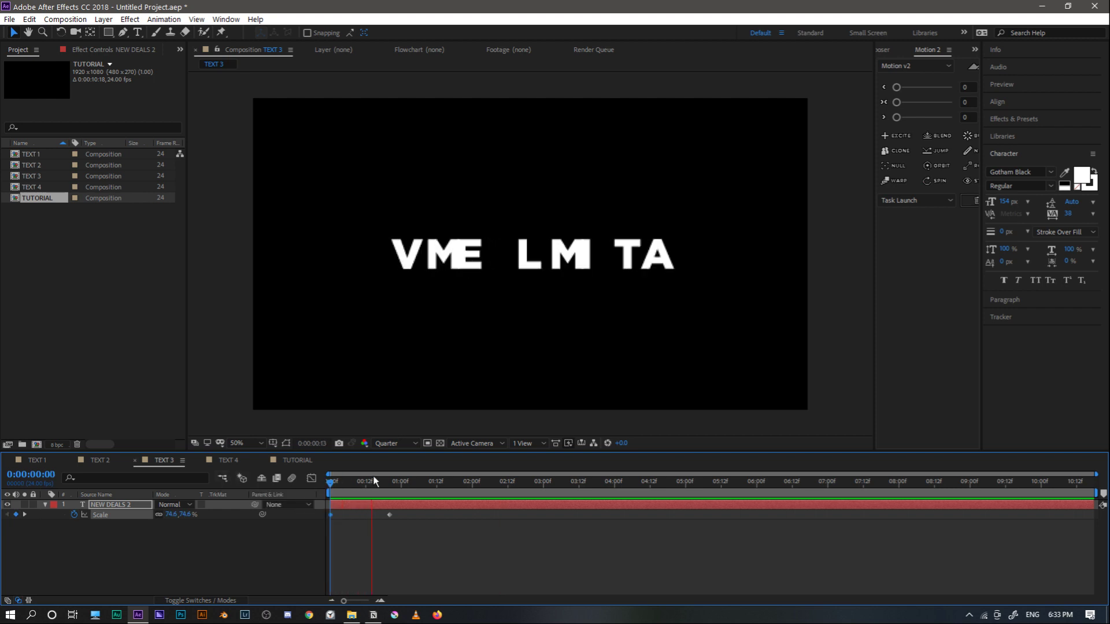
Bring back the NEW DEALS 2 layer in the TUTORIAL composition and add a Character Offset animator to its text
{"action": "left_click", "coordinate": [306, 460]}
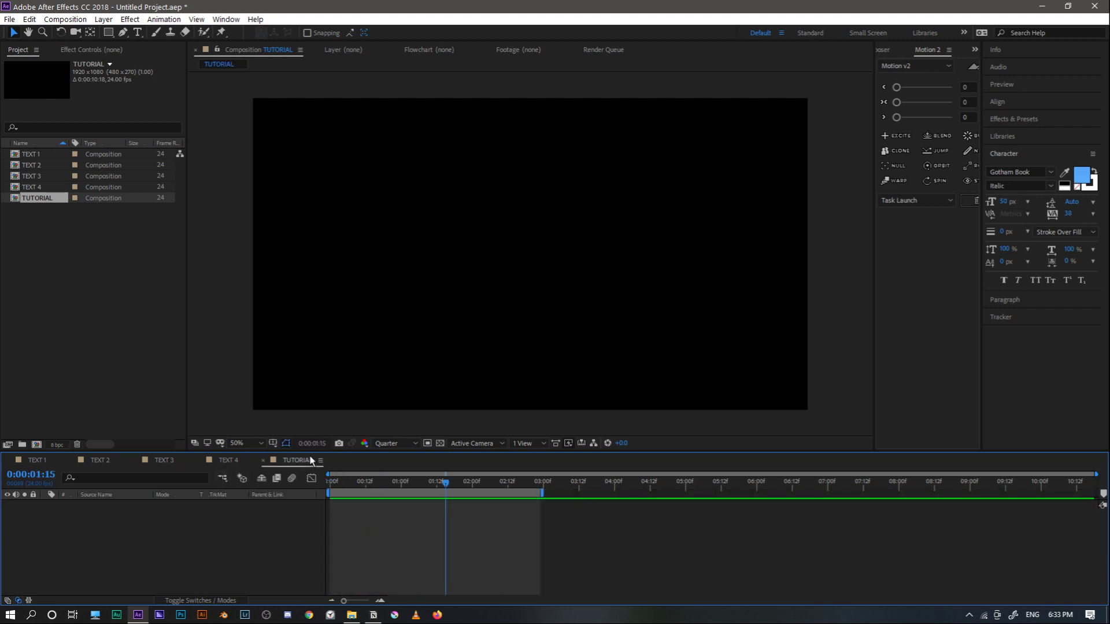
{"action": "left_click", "coordinate": [7, 505]}
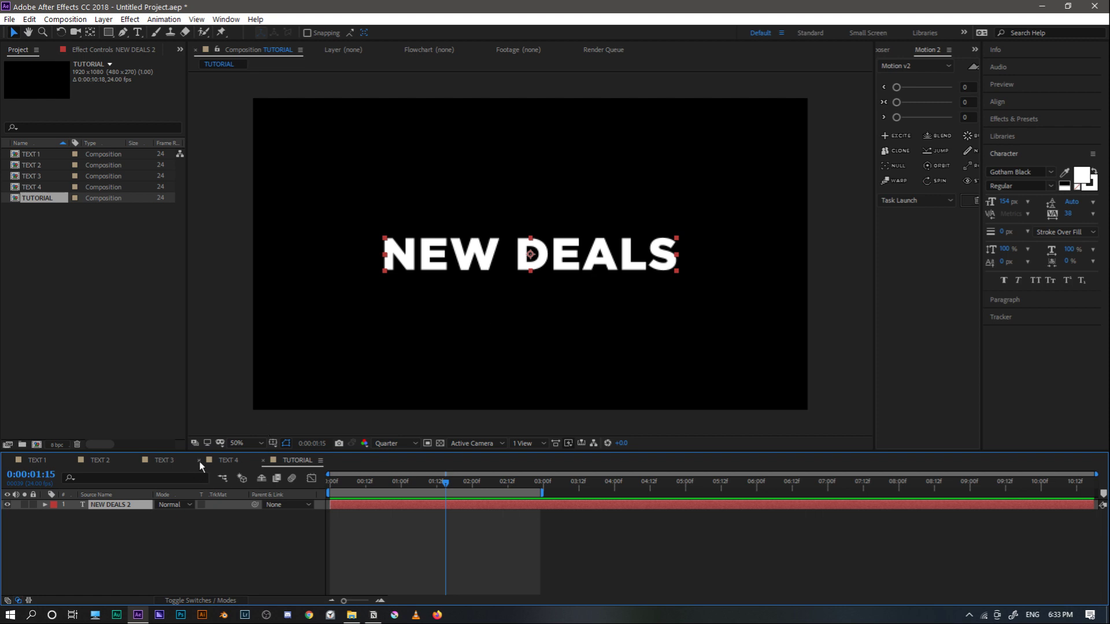
{"action": "left_click", "coordinate": [45, 505]}
{"action": "left_click", "coordinate": [54, 515]}
{"action": "left_click", "coordinate": [242, 515]}
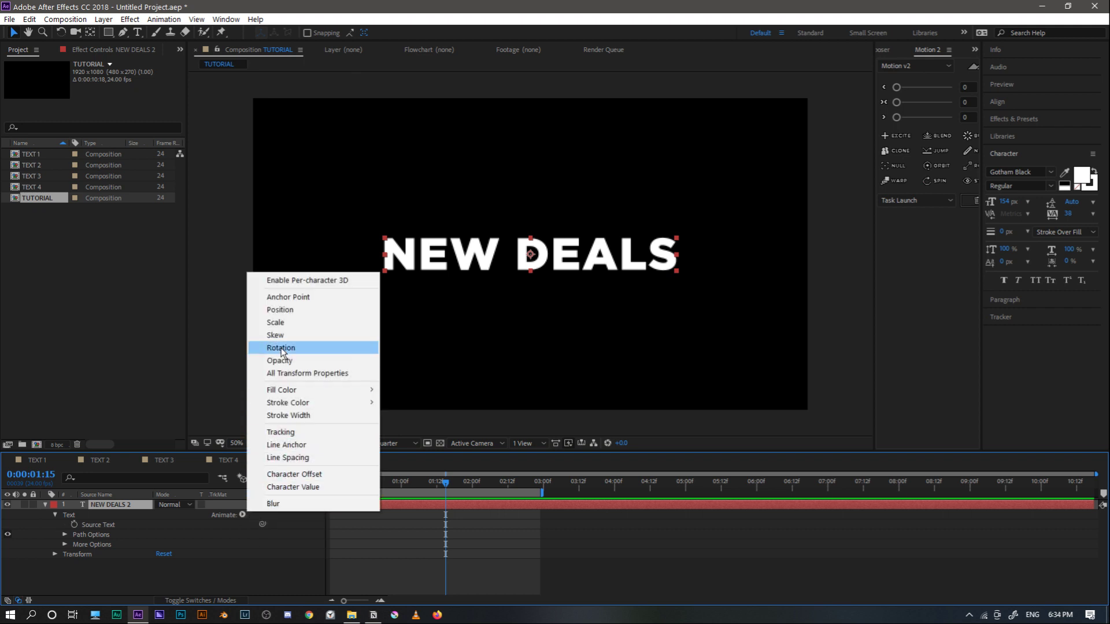
{"action": "mouse_move", "coordinate": [333, 404]}
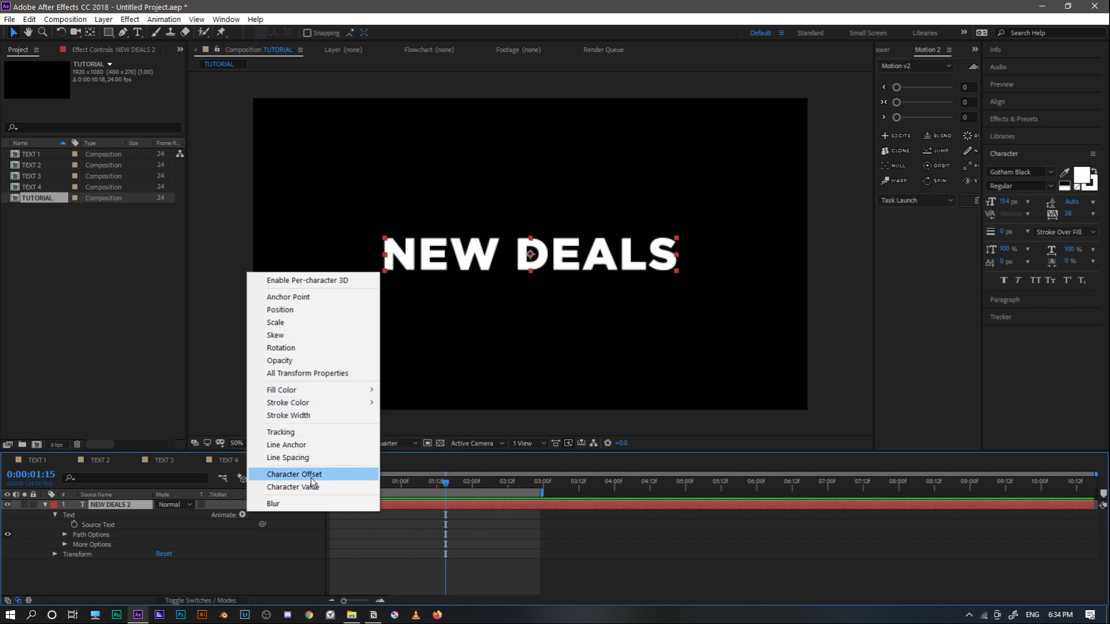
{"action": "left_click", "coordinate": [311, 479]}
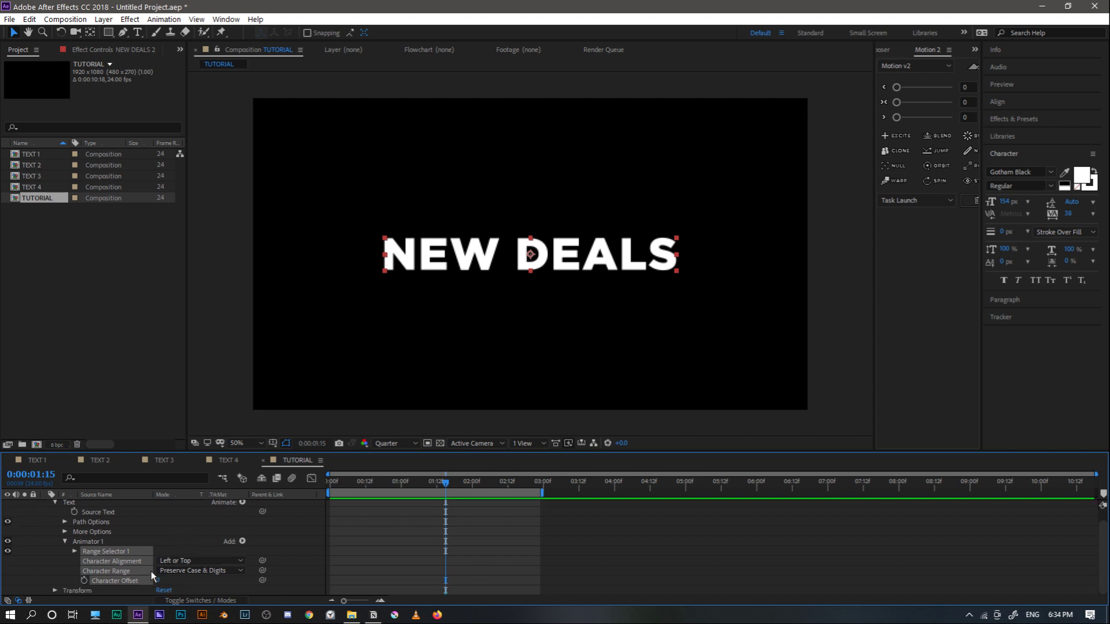
Try different Character Offset values with the Full Unicode and Preserve Case & Digits character ranges
{"action": "left_click_drag", "start_coordinate": [157, 581], "coordinate": [197, 577]}
{"action": "left_click", "coordinate": [197, 573]}
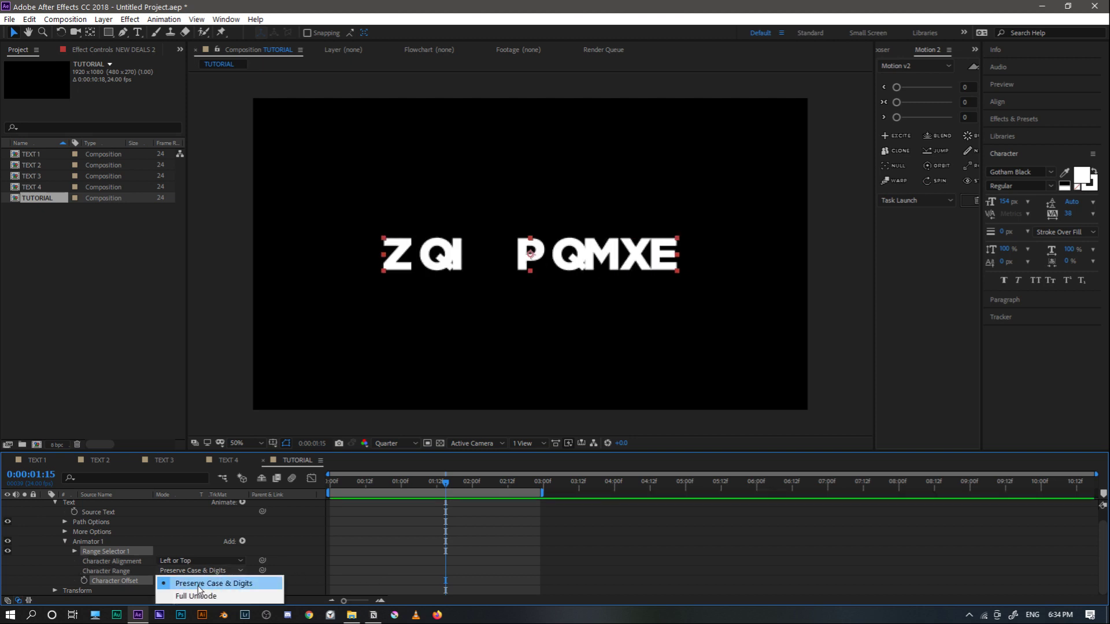
{"action": "left_click", "coordinate": [196, 596]}
{"action": "left_click_drag", "start_coordinate": [160, 581], "coordinate": [172, 561]}
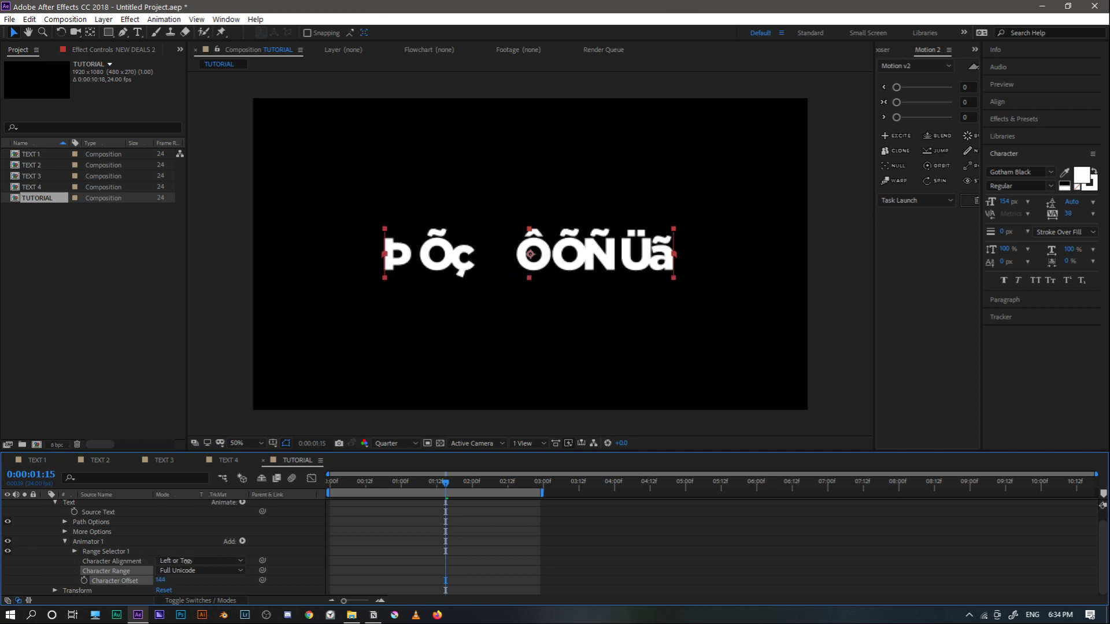
{"action": "left_click", "coordinate": [184, 572]}
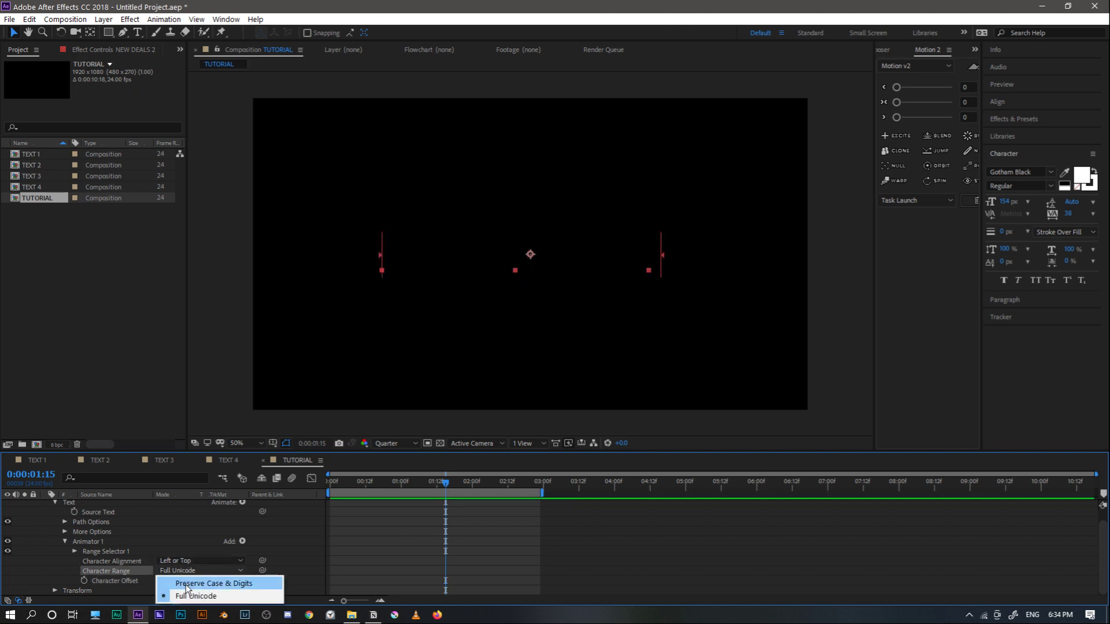
{"action": "left_click", "coordinate": [186, 585]}
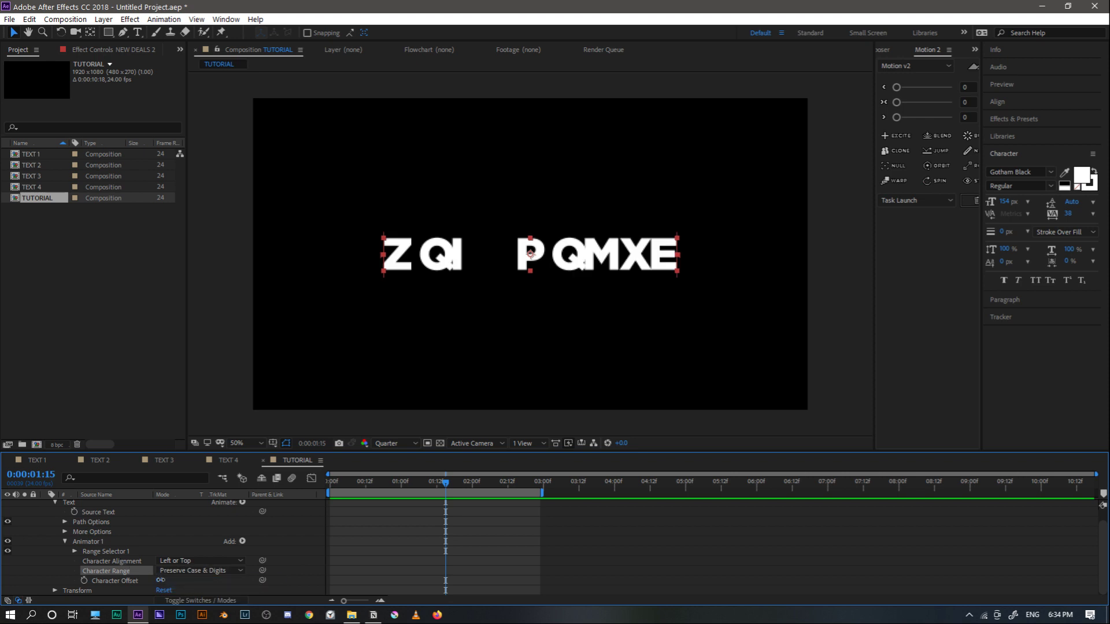
{"action": "left_click_drag", "start_coordinate": [160, 580], "coordinate": [191, 580]}
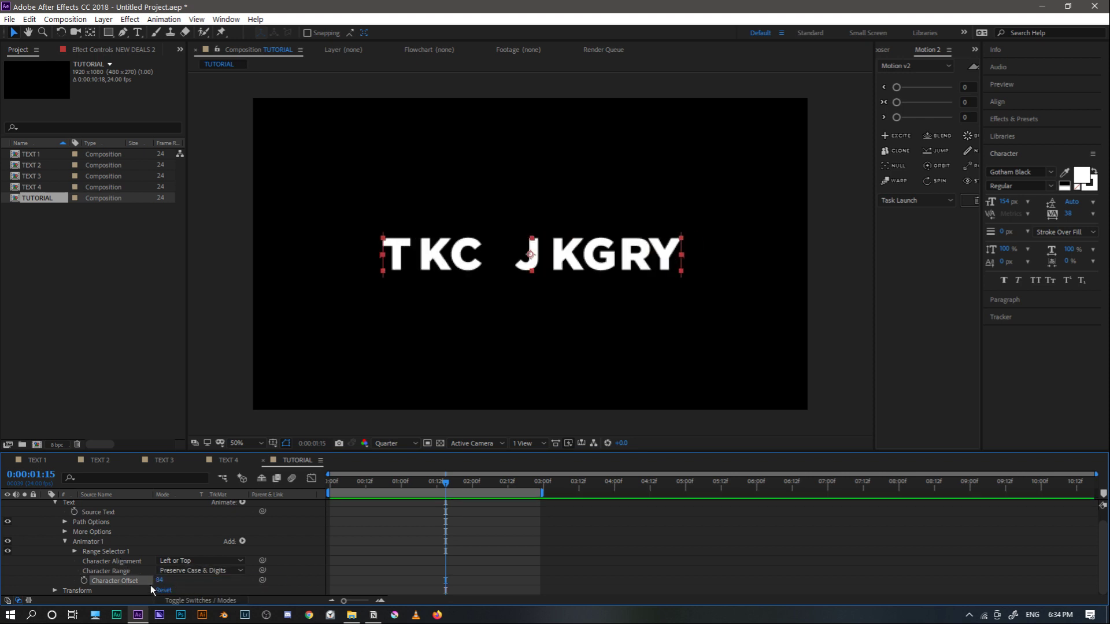
Keyframe the Character Offset of NEW DEALS 2 at 0 at 0:00:01:12 and -71 at 0:00:00:00
{"action": "left_click", "coordinate": [160, 580]}
{"action": "type", "text": "0"}
{"action": "key", "text": "Return"}
{"action": "left_click_drag", "start_coordinate": [416, 482], "coordinate": [438, 486]}
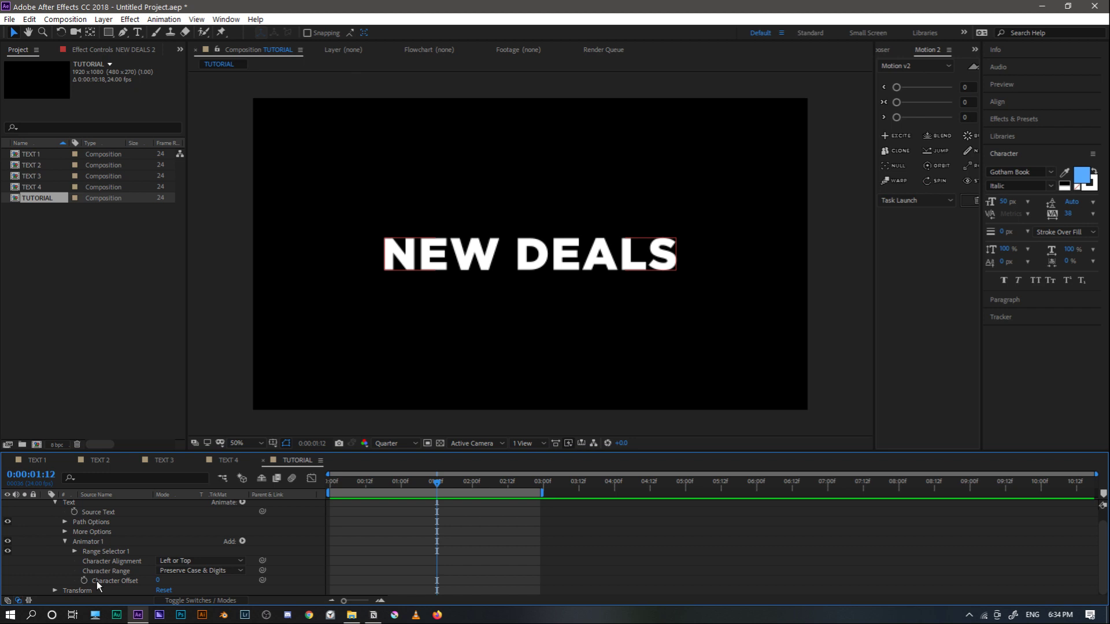
{"action": "left_click", "coordinate": [84, 580]}
{"action": "left_click", "coordinate": [410, 484]}
{"action": "left_click_drag", "start_coordinate": [399, 483], "coordinate": [320, 499]}
{"action": "left_click_drag", "start_coordinate": [158, 580], "coordinate": [120, 586]}
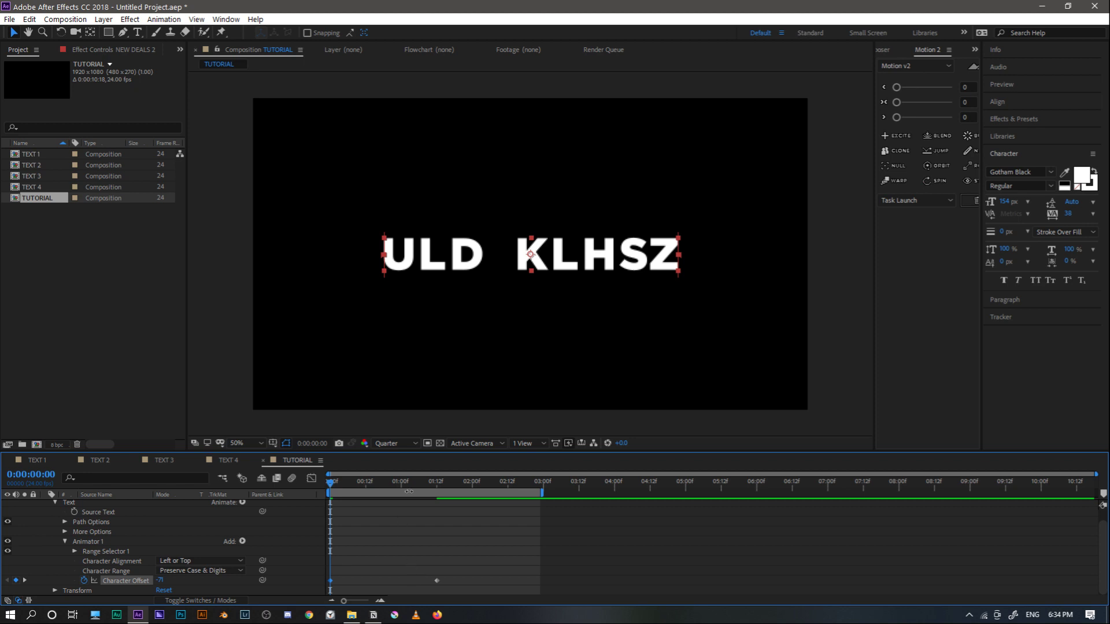
Keyframe the layer's Scale at 100% at 0:00:01:12 and 64.5% at 0:00:00:00, and play back the animation
{"action": "left_click_drag", "start_coordinate": [407, 487], "coordinate": [440, 487]}
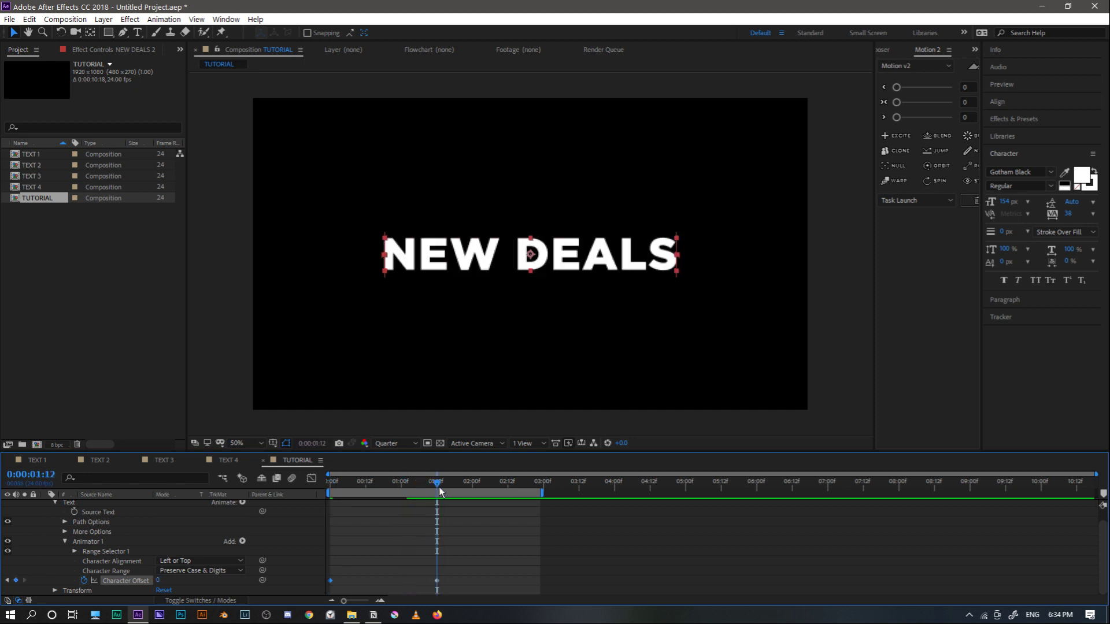
{"action": "key", "text": "s"}
{"action": "left_click", "coordinate": [73, 515]}
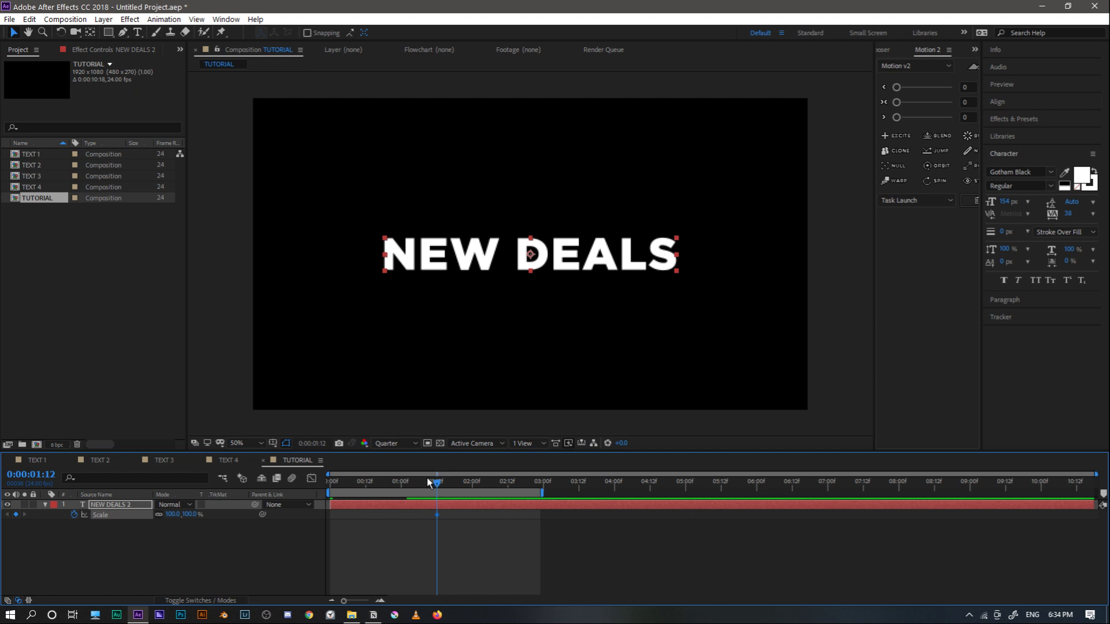
{"action": "key", "text": "Home"}
{"action": "double_click", "coordinate": [676, 268]}
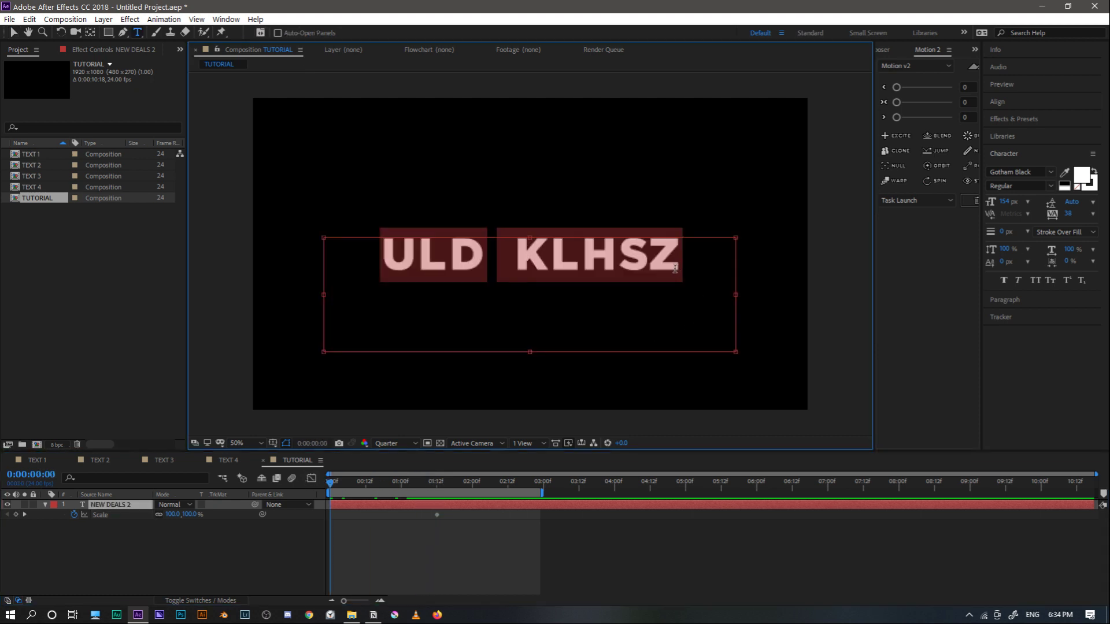
{"action": "left_click", "coordinate": [13, 33]}
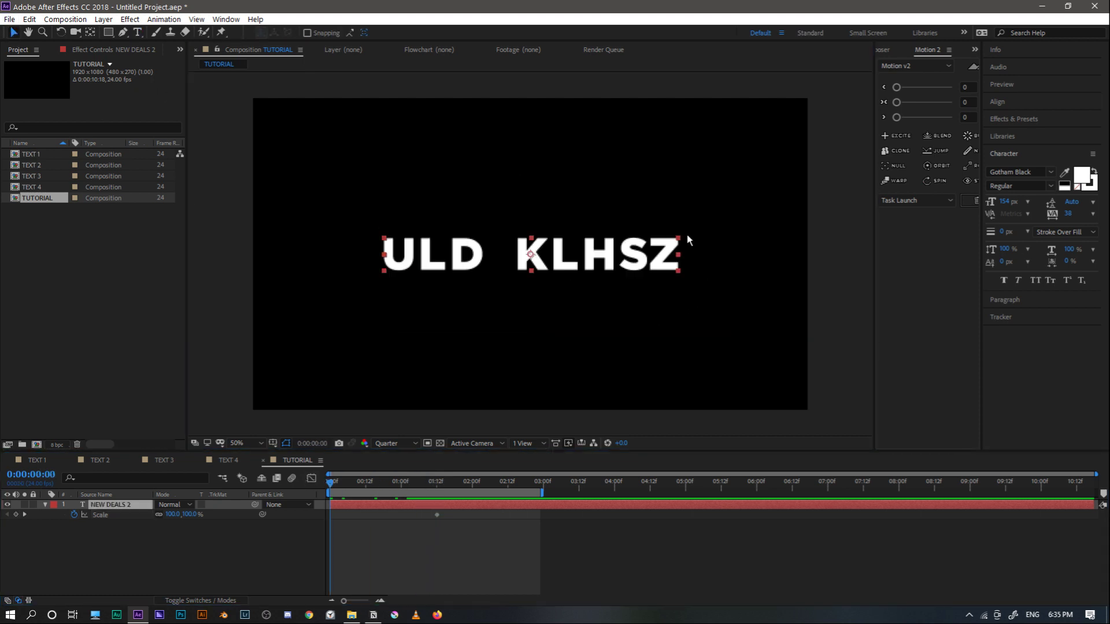
{"action": "left_click_drag", "start_coordinate": [679, 255], "coordinate": [654, 271]}
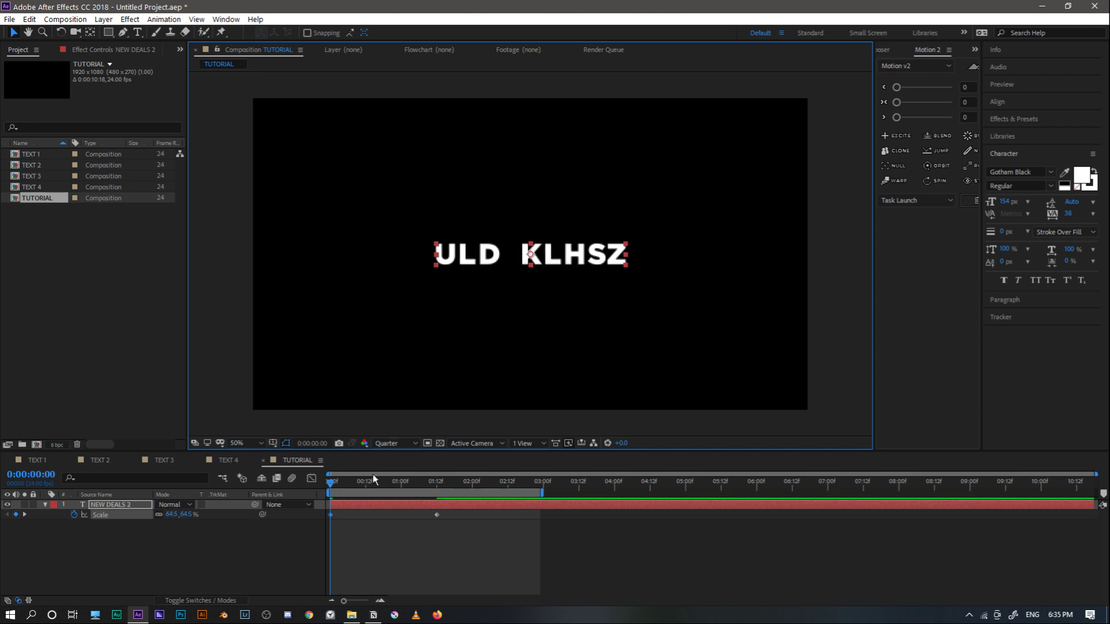
{"action": "key", "text": "space"}
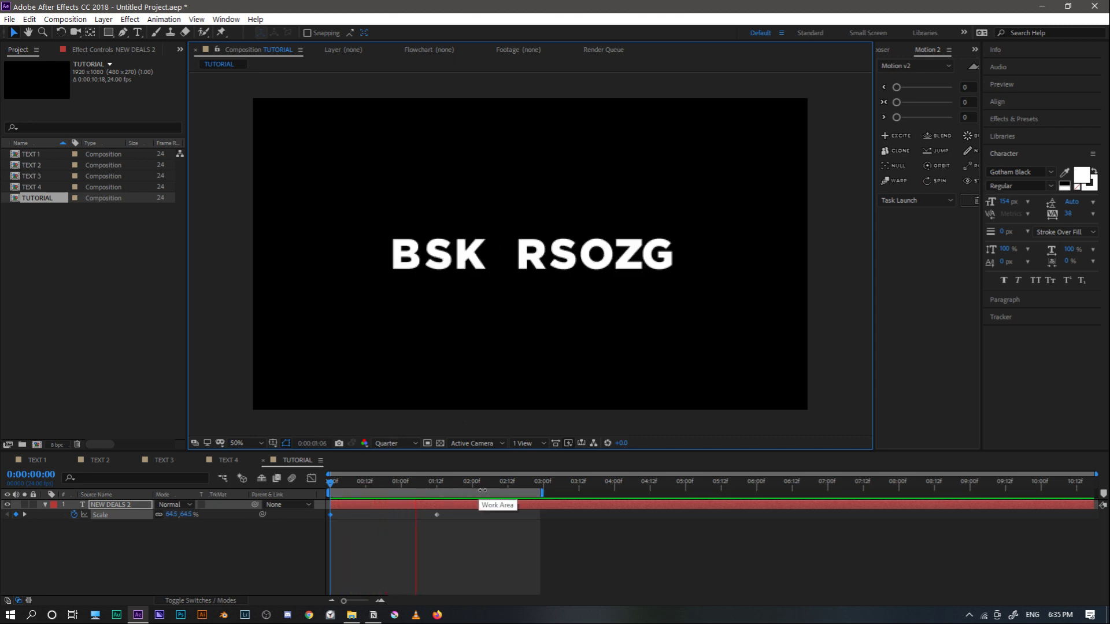
Apply Easy Ease to both Scale keyframes of NEW DEALS 2 and preview the smoothed animation
{"action": "left_click_drag", "start_coordinate": [461, 520], "coordinate": [324, 510]}
{"action": "key", "text": "F9"}
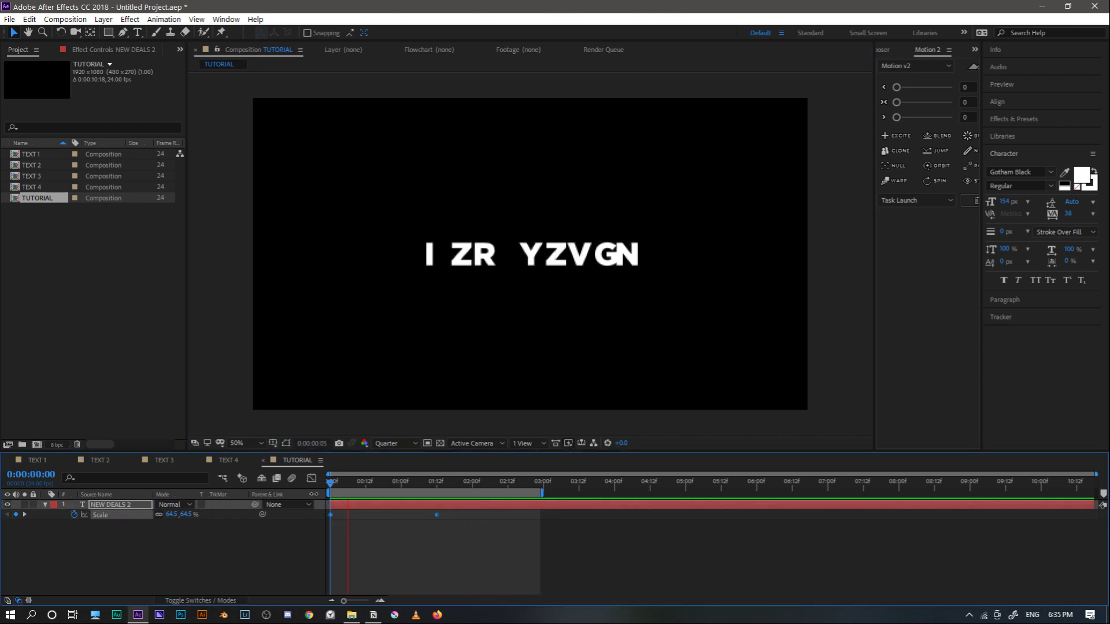
{"action": "left_click", "coordinate": [354, 484]}
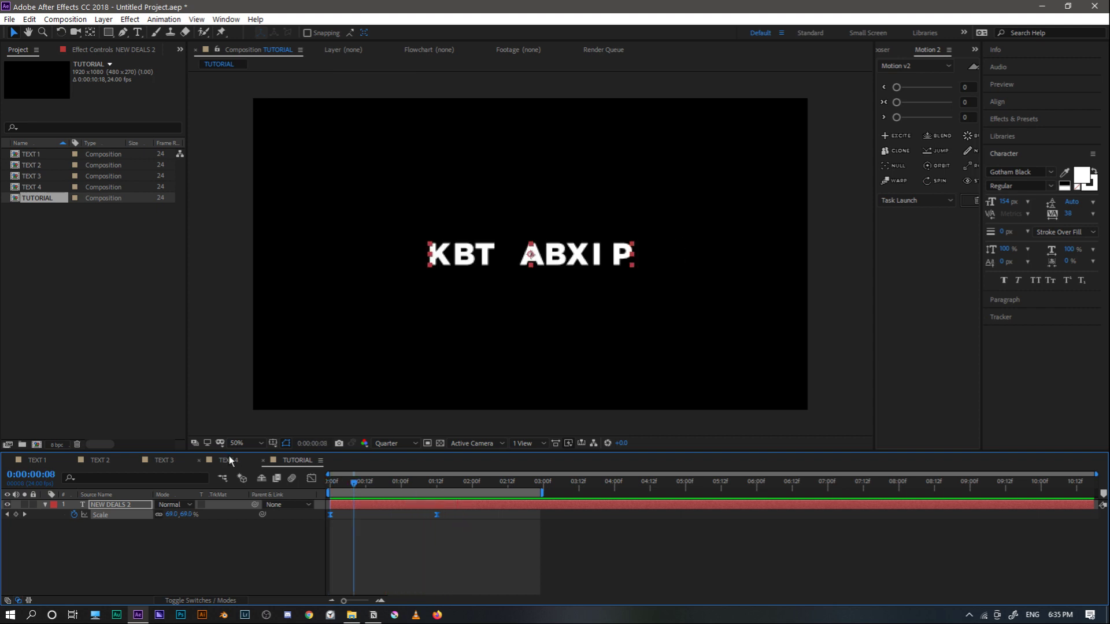
Play back the text animation in the TEXT 4 composition from the beginning
{"action": "left_click", "coordinate": [229, 459]}
{"action": "left_click_drag", "start_coordinate": [443, 487], "coordinate": [146, 479]}
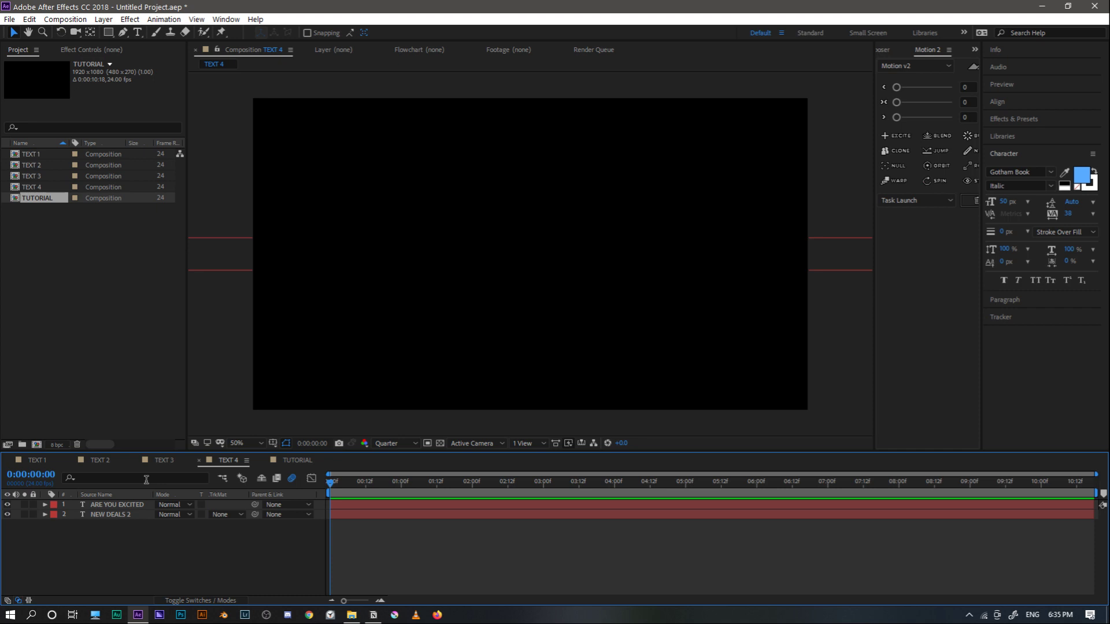
{"action": "key", "text": "space"}
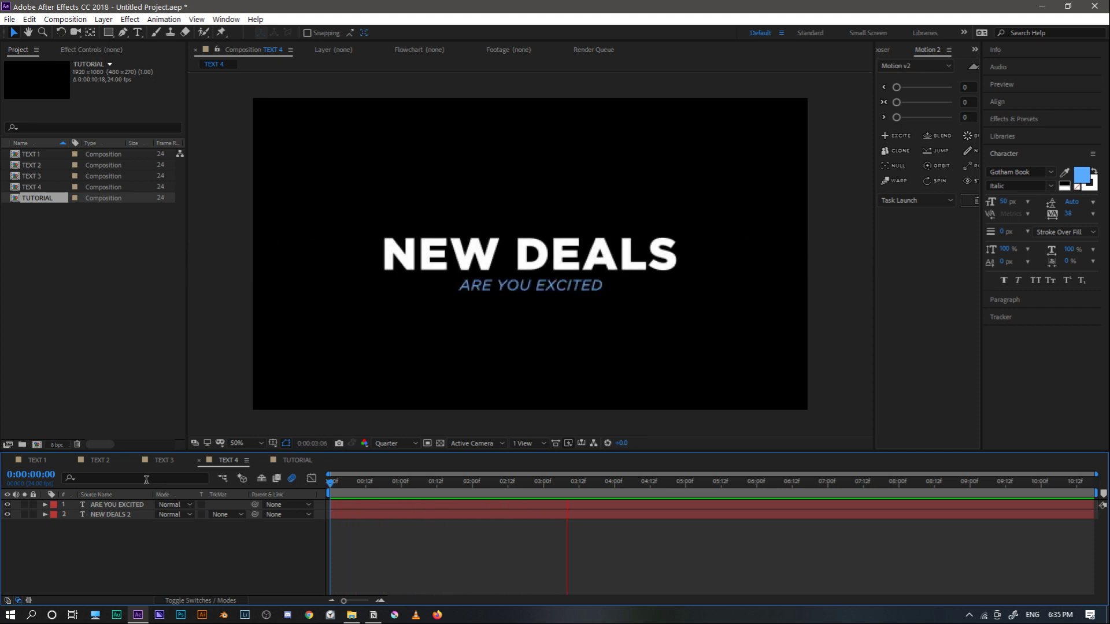
{"action": "left_click_drag", "start_coordinate": [334, 484], "coordinate": [329, 483]}
In the TUTORIAL composition, replace the animated layer with an unanimated NEW DEALS 2 layer and make it visible at 0:00:00:16
{"action": "left_click", "coordinate": [285, 460]}
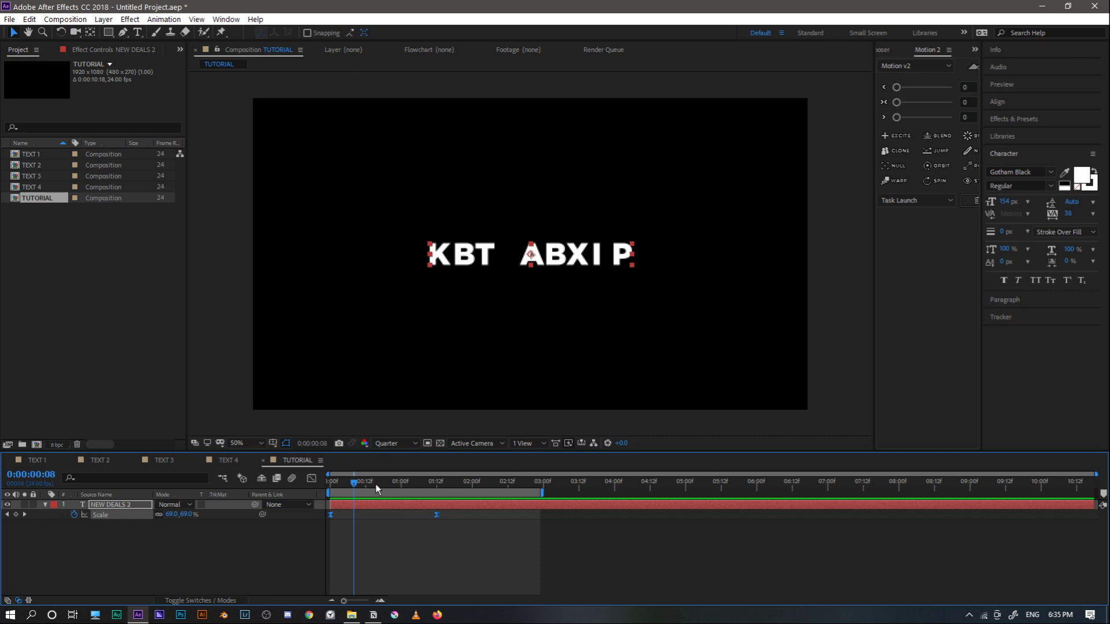
{"action": "key", "text": "s"}
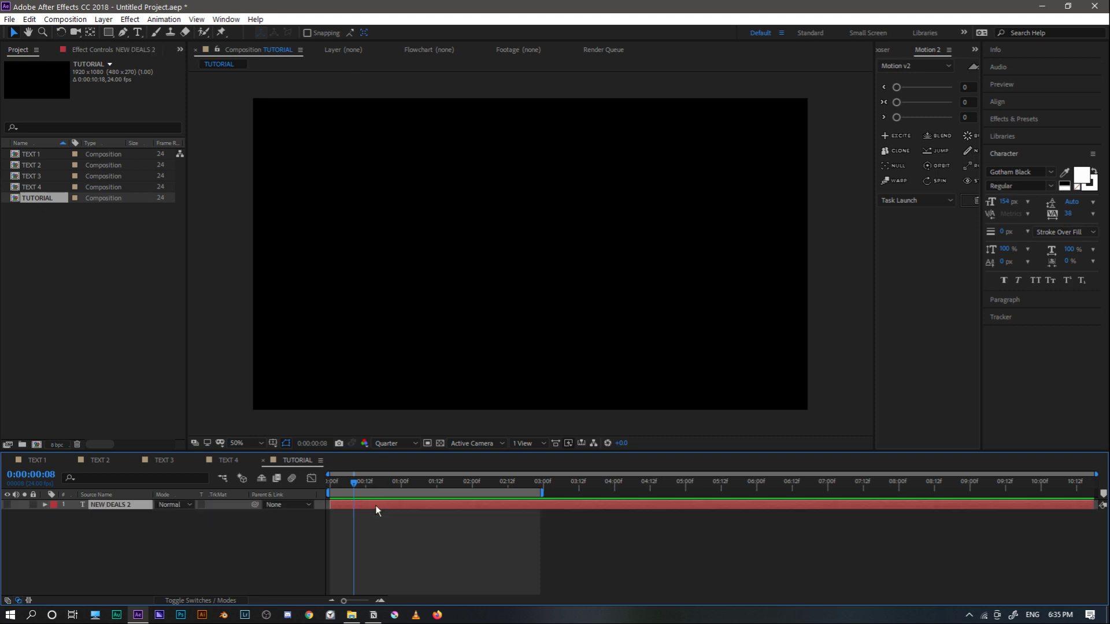
{"action": "left_click", "coordinate": [377, 482]}
{"action": "left_click", "coordinate": [7, 505]}
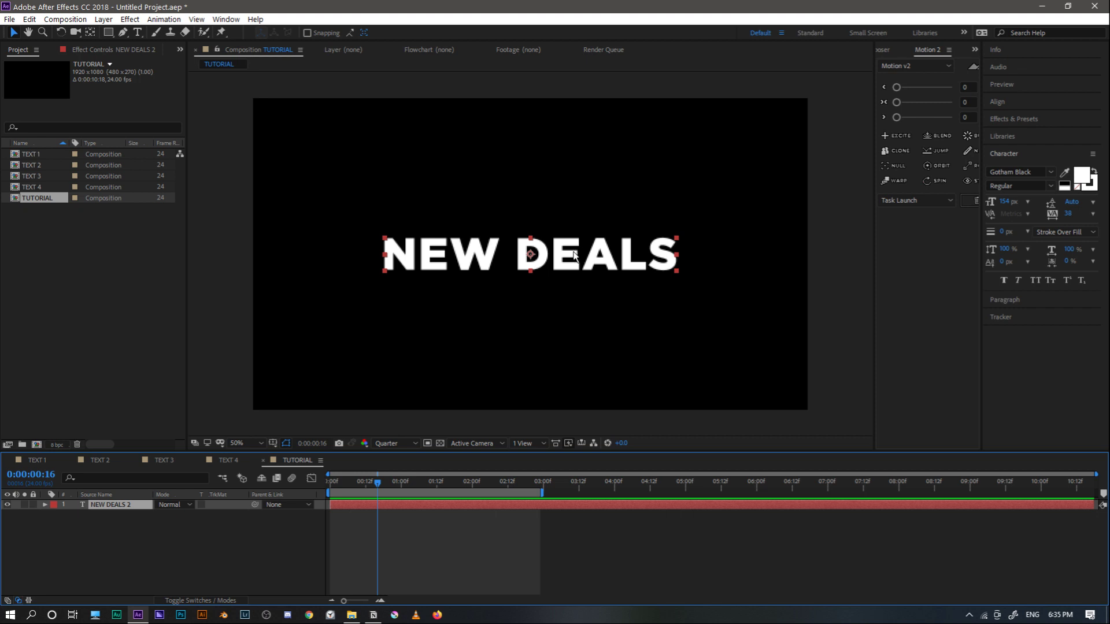
Duplicate the NEW DEALS 2 layer, place the copy directly below the original and change its text to BUY NOW
{"action": "key", "text": "ctrl+d"}
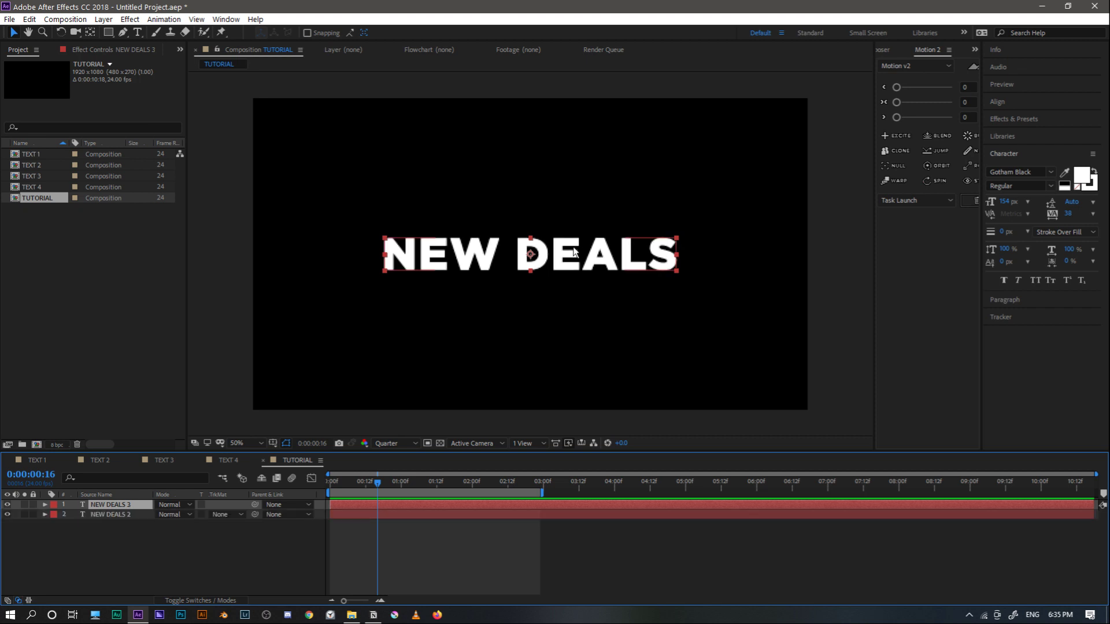
{"action": "left_click_drag", "start_coordinate": [575, 253], "coordinate": [569, 287]}
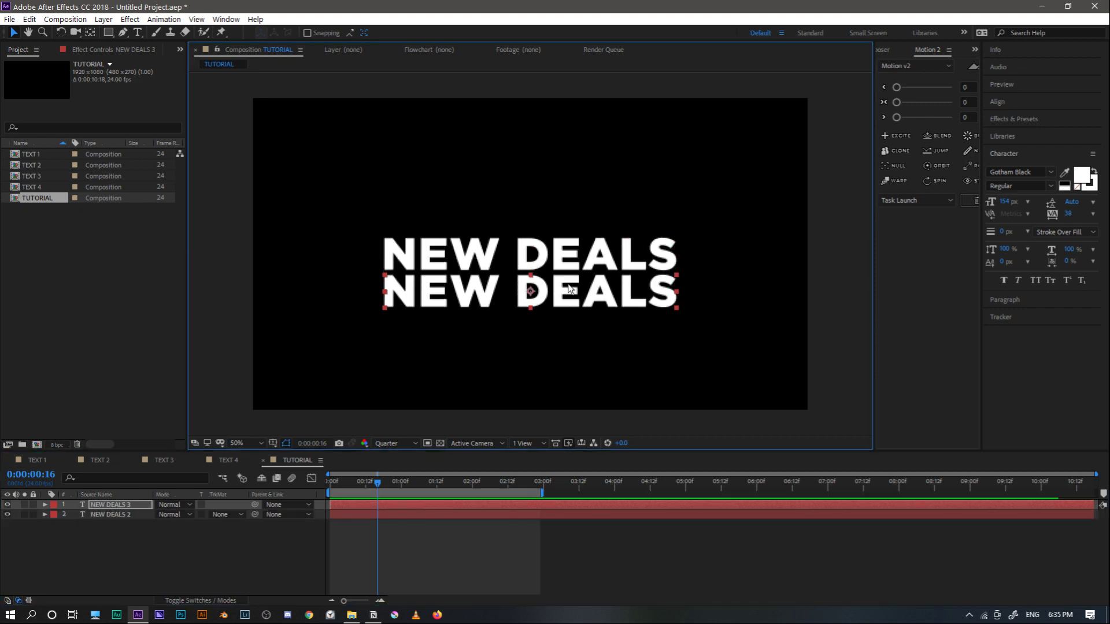
{"action": "double_click", "coordinate": [568, 285]}
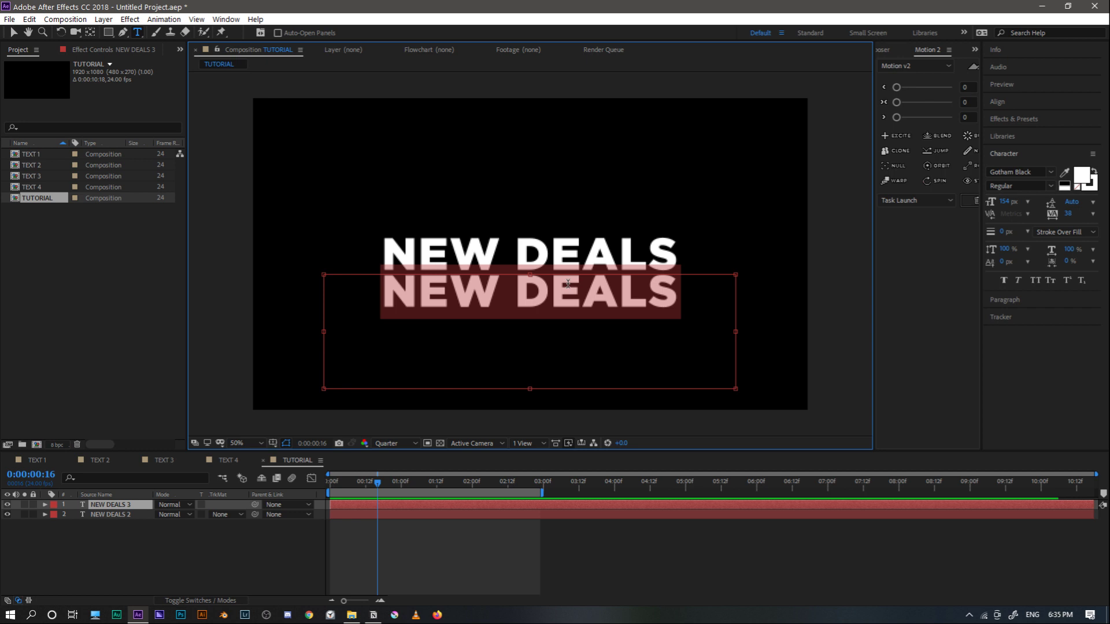
{"action": "type", "text": "BUY "}
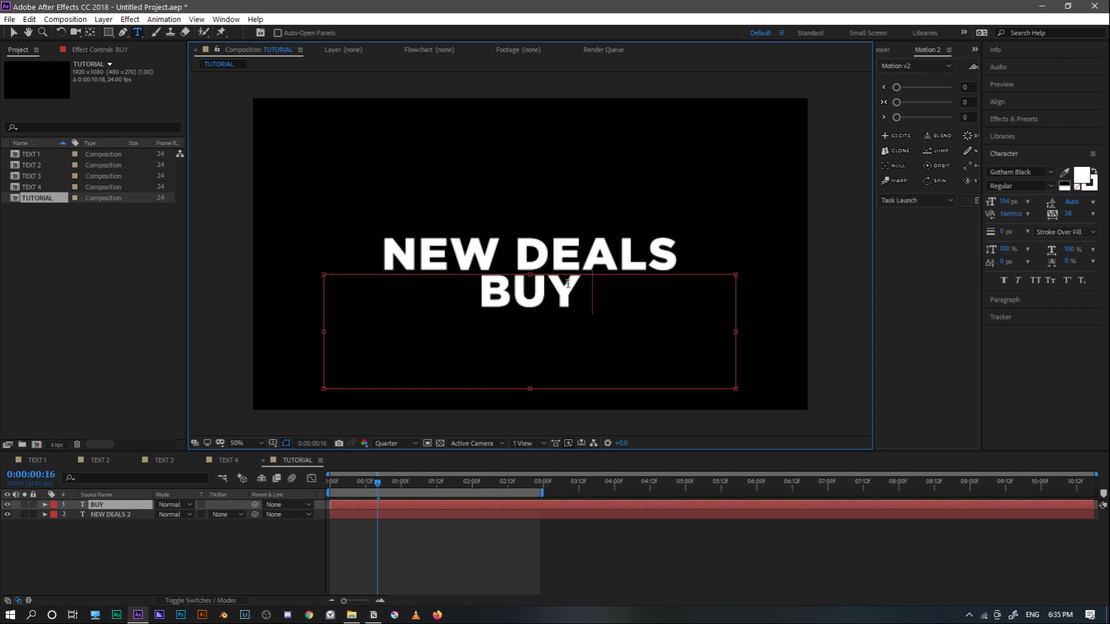
{"action": "type", "text": "NOW"}
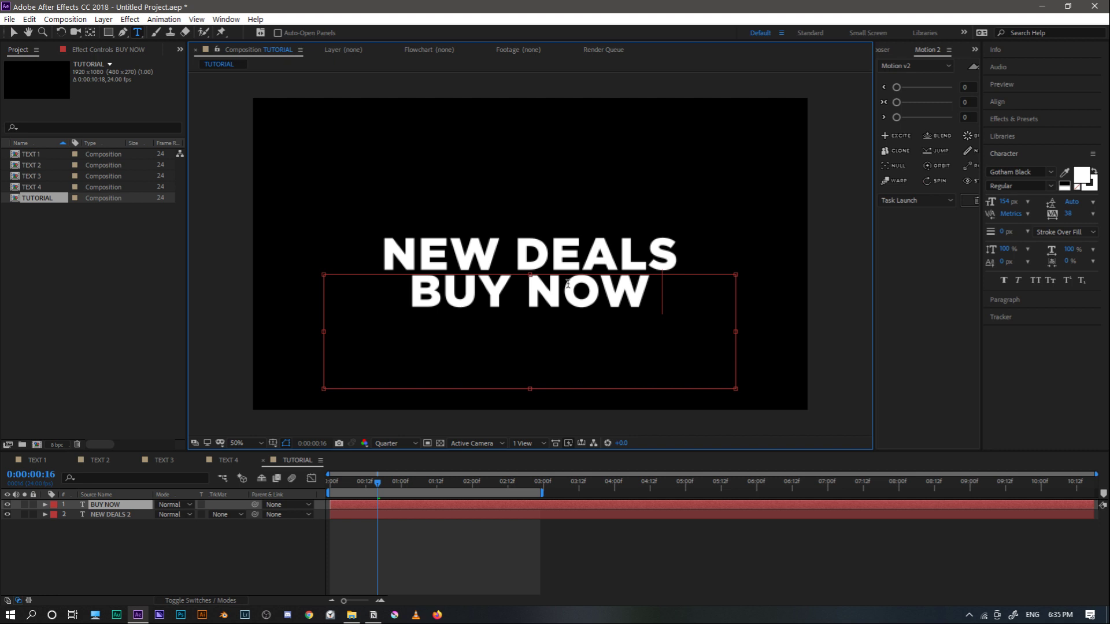
Reduce the BUY NOW text's font size to about 91 px and move it slightly lower beneath NEW DEALS
{"action": "triple_click", "coordinate": [567, 283]}
{"action": "left_click_drag", "start_coordinate": [1004, 201], "coordinate": [967, 203]}
{"action": "left_click", "coordinate": [13, 33]}
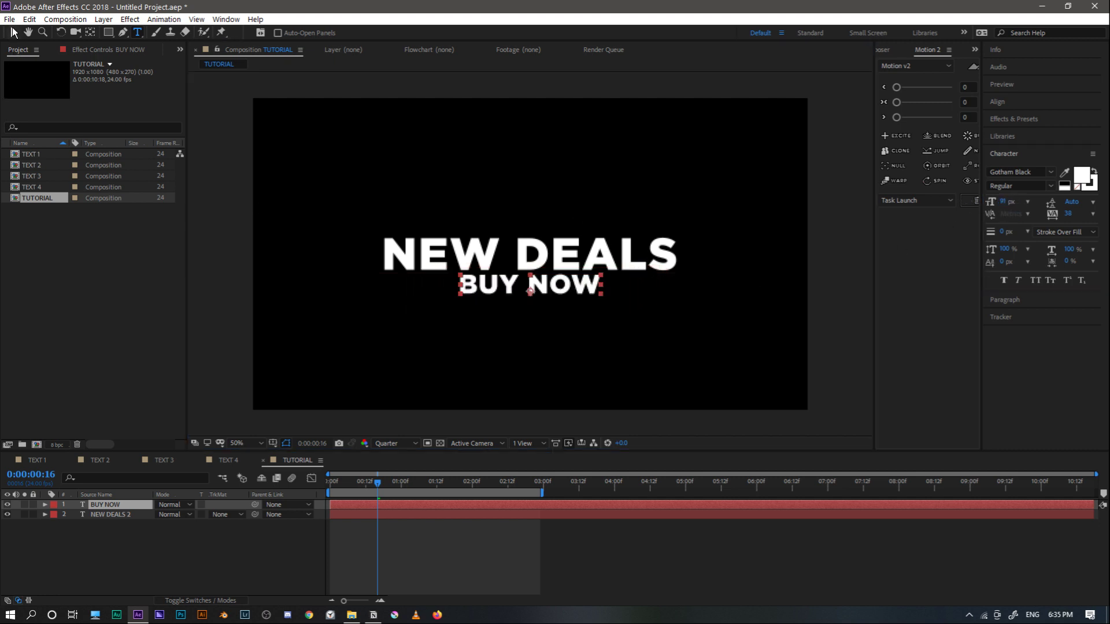
{"action": "left_click", "coordinate": [528, 289]}
{"action": "key", "text": "y"}
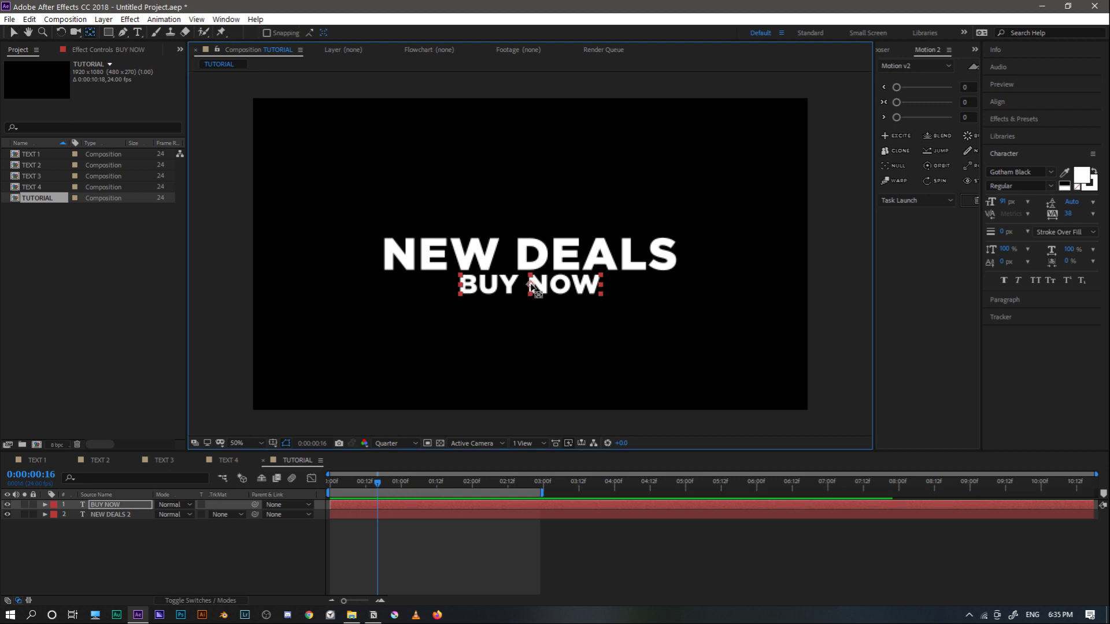
{"action": "key", "text": "v"}
{"action": "mouse_move", "coordinate": [531, 289]}
{"action": "left_mouse_down"}
{"action": "mouse_move", "coordinate": [531, 255]}
{"action": "mouse_move", "coordinate": [530, 290]}
{"action": "left_mouse_up"}
Set the BUY NOW text's font to Gotham Book Italic and deselect the layer
{"action": "double_click", "coordinate": [531, 291]}
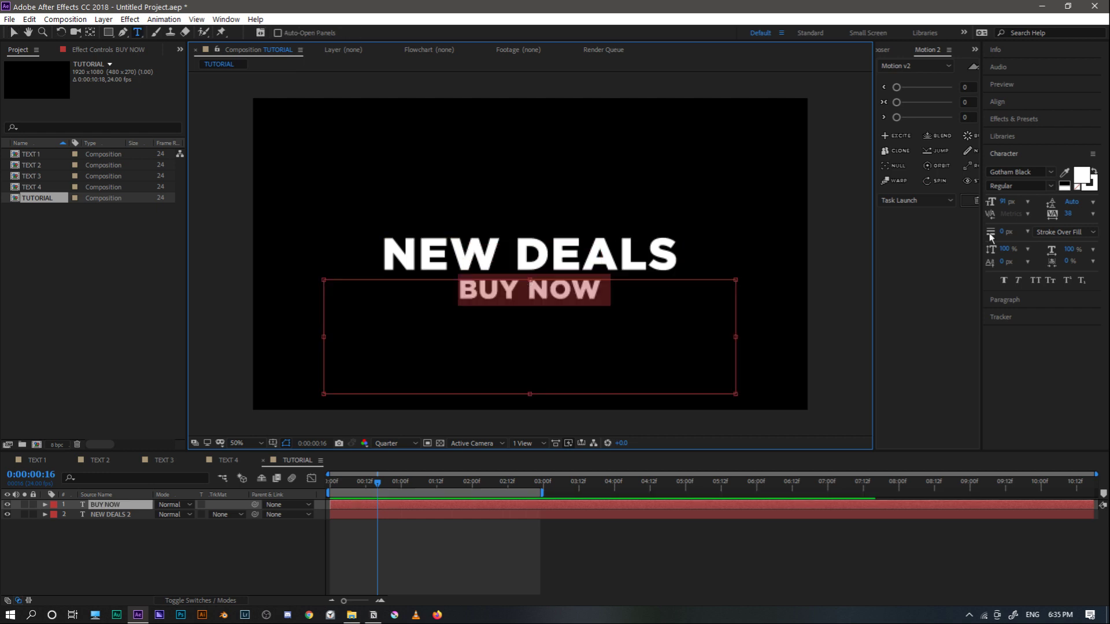
{"action": "left_click", "coordinate": [1046, 176]}
{"action": "left_click", "coordinate": [1029, 214]}
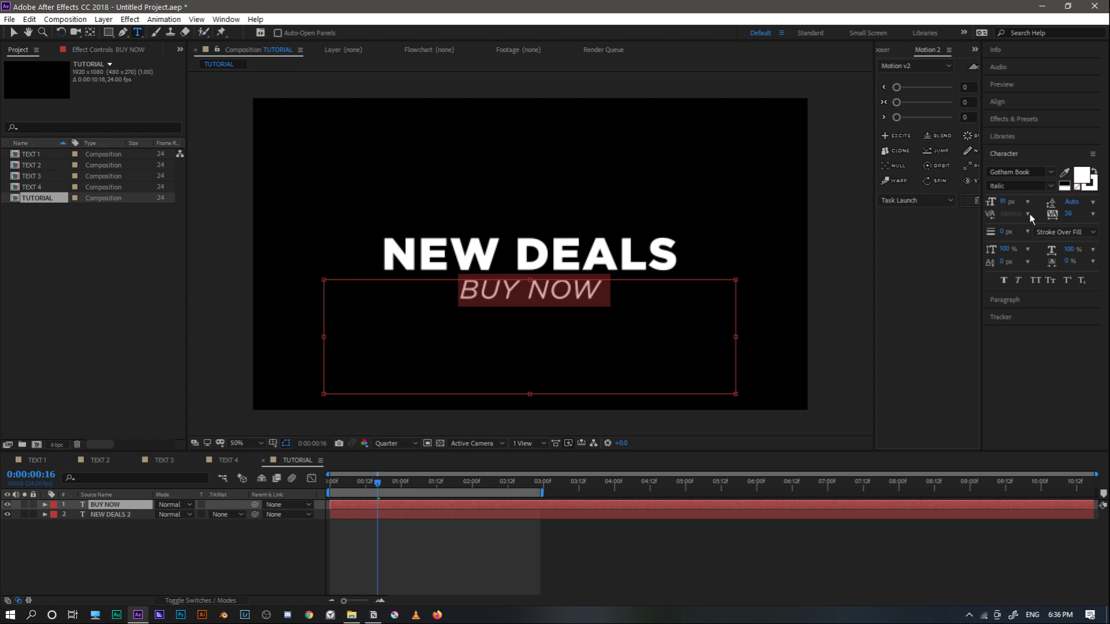
{"action": "left_click", "coordinate": [14, 33]}
{"action": "left_click", "coordinate": [822, 276]}
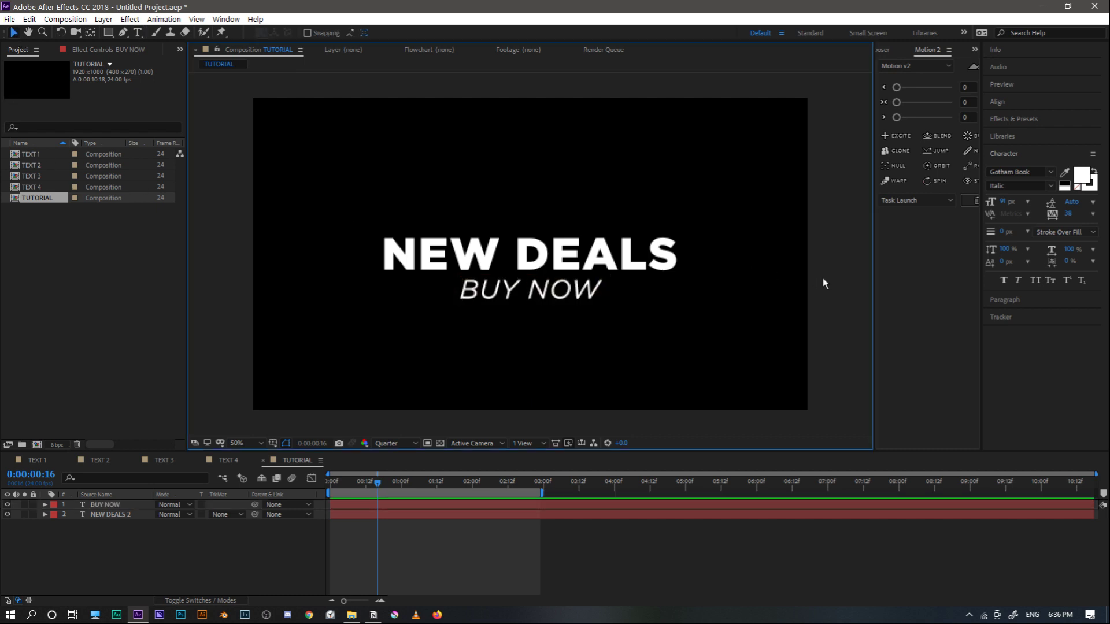
Scale the BUY NOW text down and move it beneath the right end of NEW DEALS, then deselect it
{"action": "left_click", "coordinate": [569, 295]}
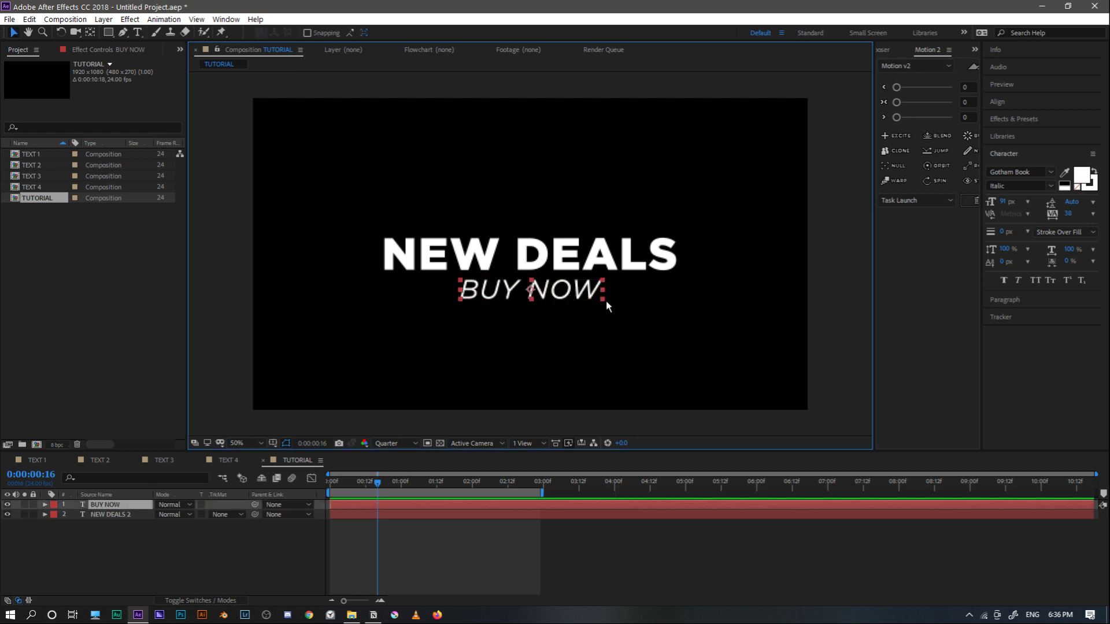
{"action": "key", "text": "Return"}
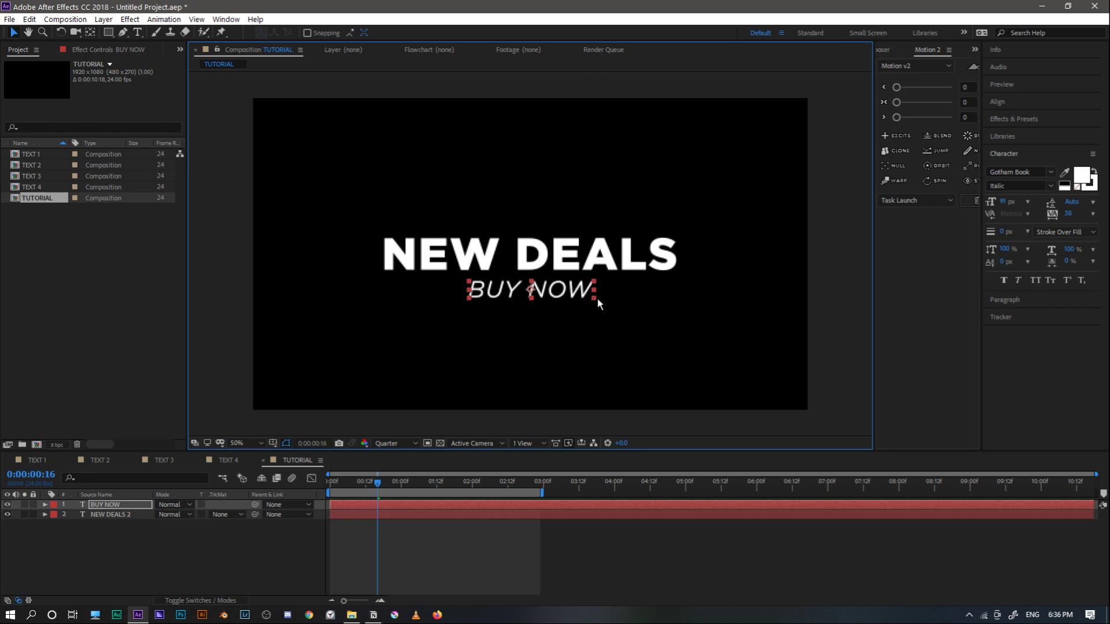
{"action": "left_click", "coordinate": [809, 292]}
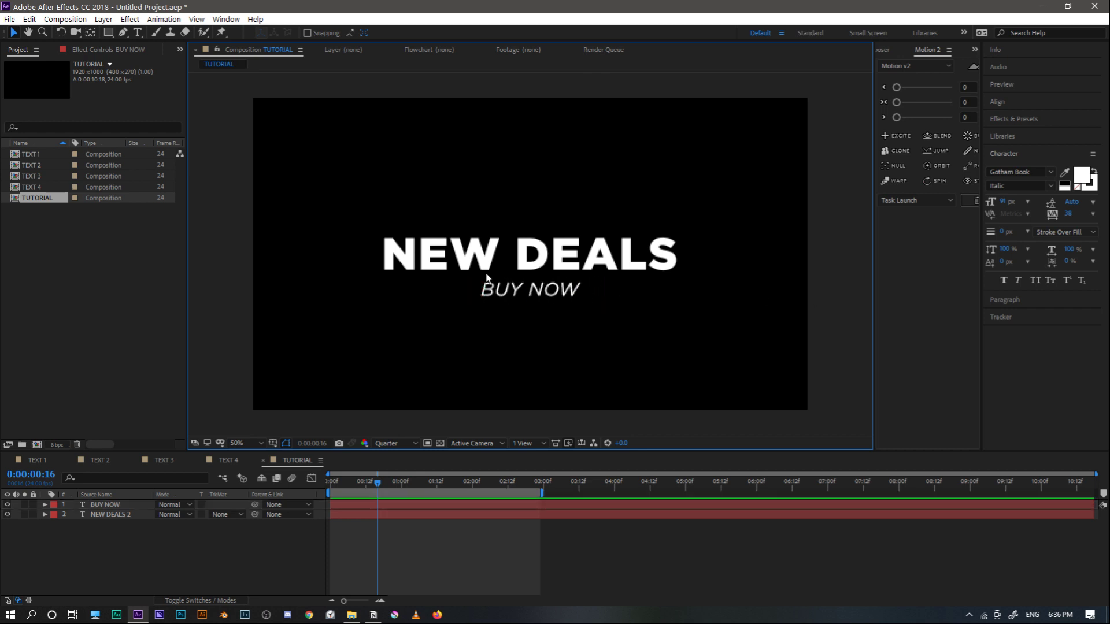
{"action": "left_click", "coordinate": [509, 255]}
{"action": "left_click_drag", "start_coordinate": [523, 294], "coordinate": [625, 288]}
{"action": "left_click", "coordinate": [870, 295]}
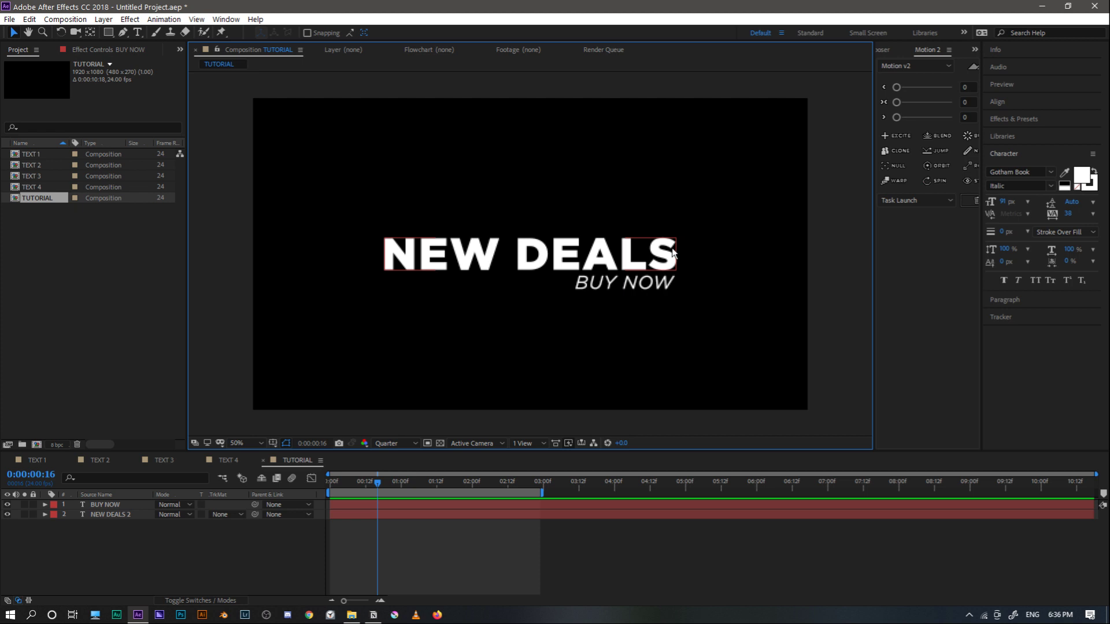
Play back the TEXT 4 composition for reference and return to the TUTORIAL composition at 0:00:00:23
{"action": "left_click", "coordinate": [609, 255]}
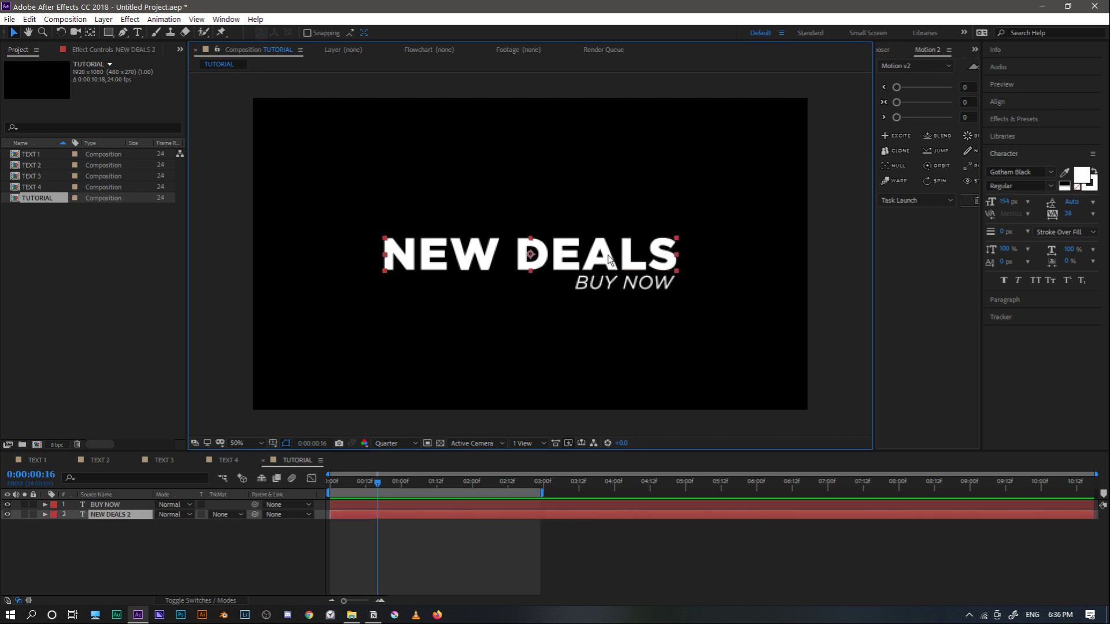
{"action": "left_click", "coordinate": [228, 461]}
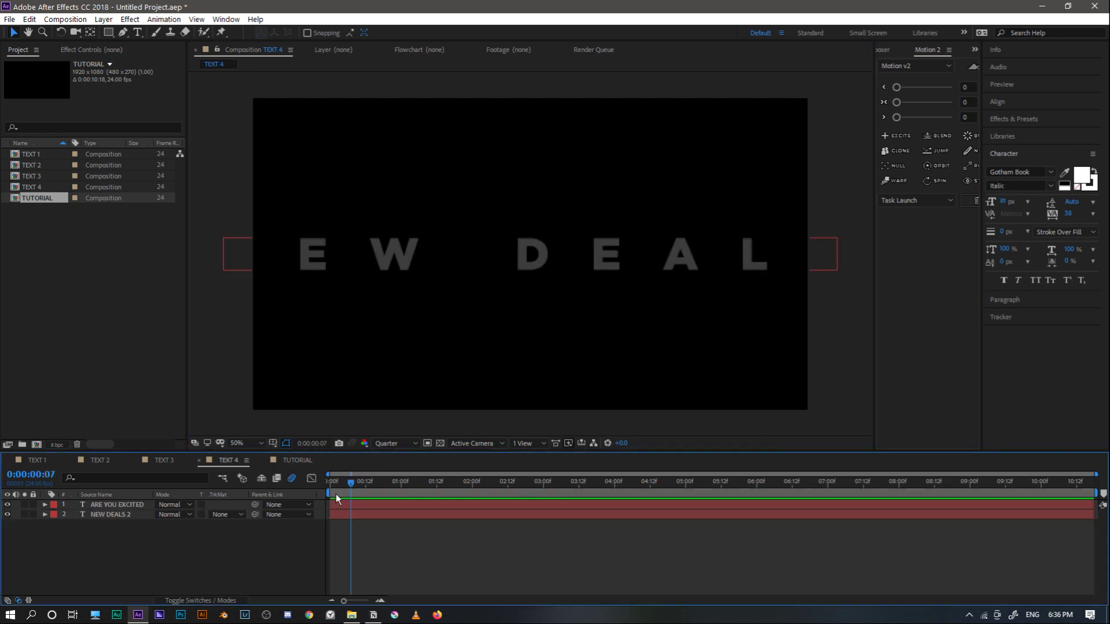
{"action": "key", "text": "space"}
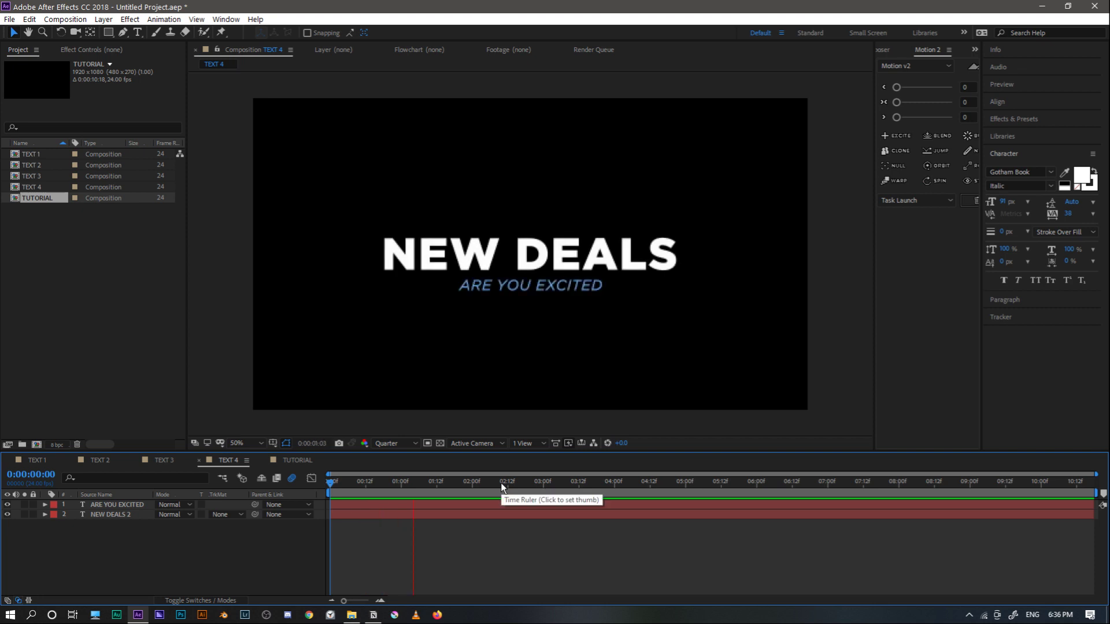
{"action": "left_click", "coordinate": [287, 460]}
{"action": "mouse_move", "coordinate": [401, 481]}
{"action": "left_mouse_down"}
{"action": "mouse_move", "coordinate": [366, 484]}
{"action": "mouse_move", "coordinate": [398, 491]}
{"action": "left_mouse_up"}
{"action": "left_click", "coordinate": [393, 506]}
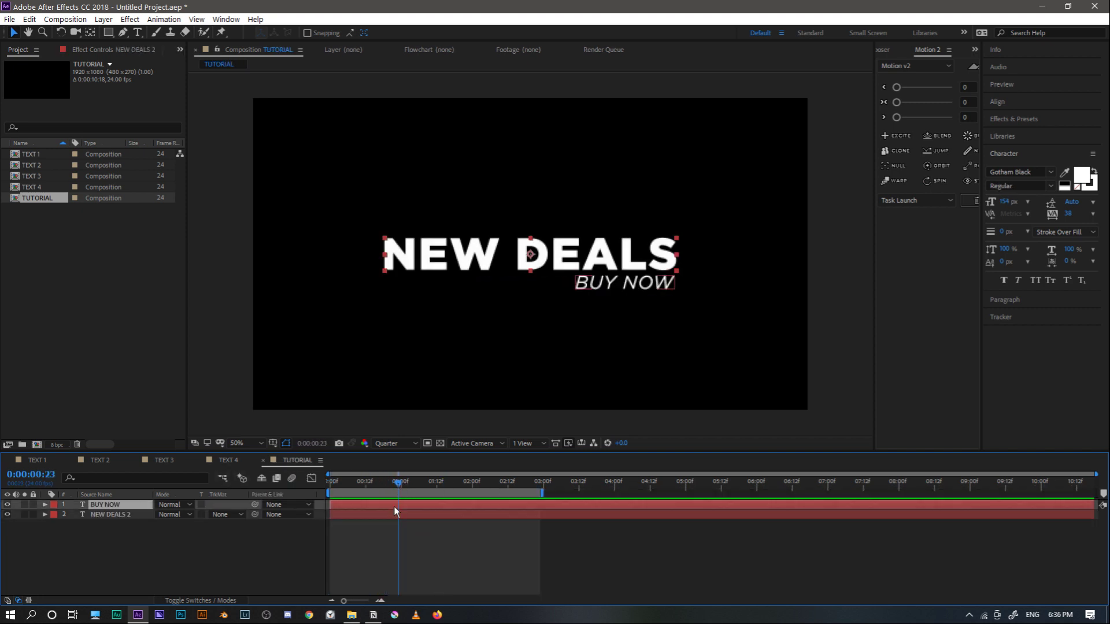
{"action": "left_click", "coordinate": [44, 505]}
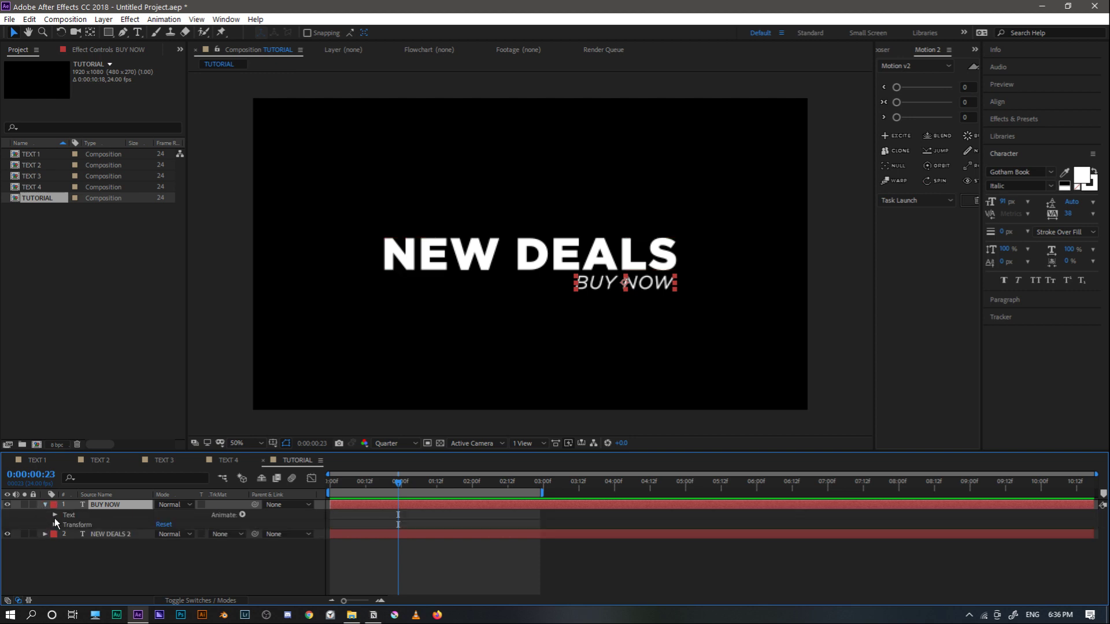
{"action": "left_click", "coordinate": [55, 514]}
{"action": "left_click", "coordinate": [242, 515]}
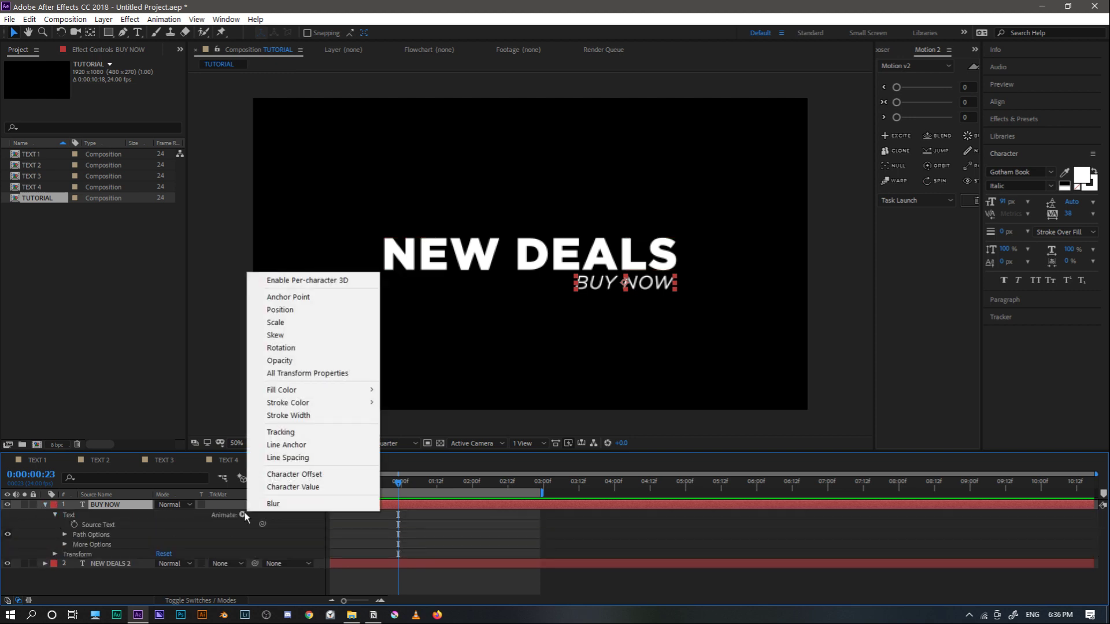
{"action": "left_click", "coordinate": [363, 563]}
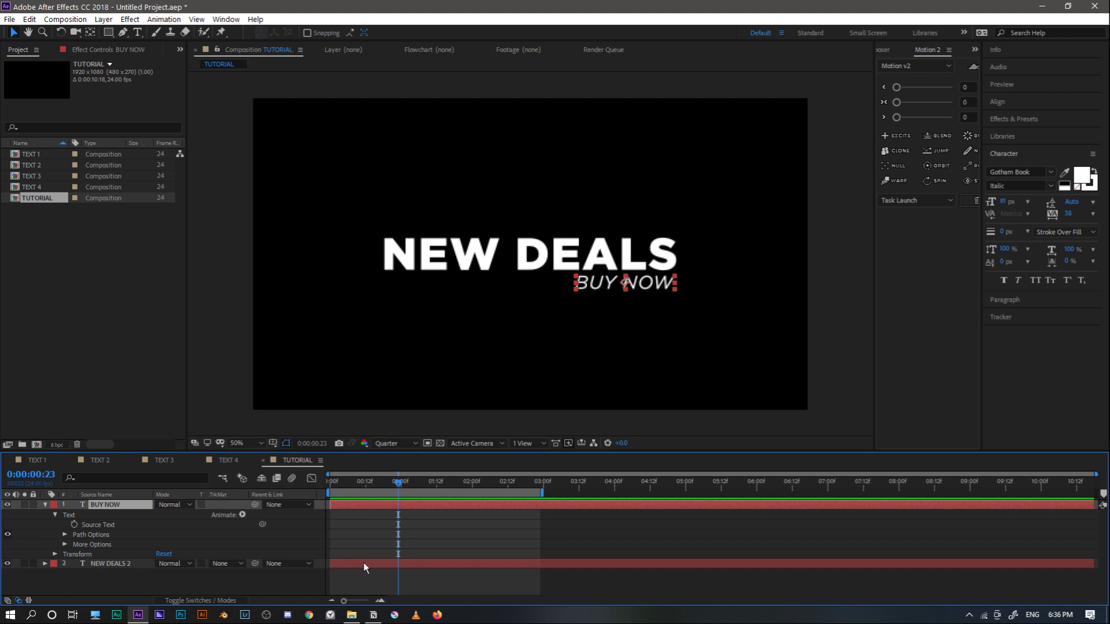
{"action": "left_click", "coordinate": [363, 563]}
{"action": "left_click", "coordinate": [46, 505]}
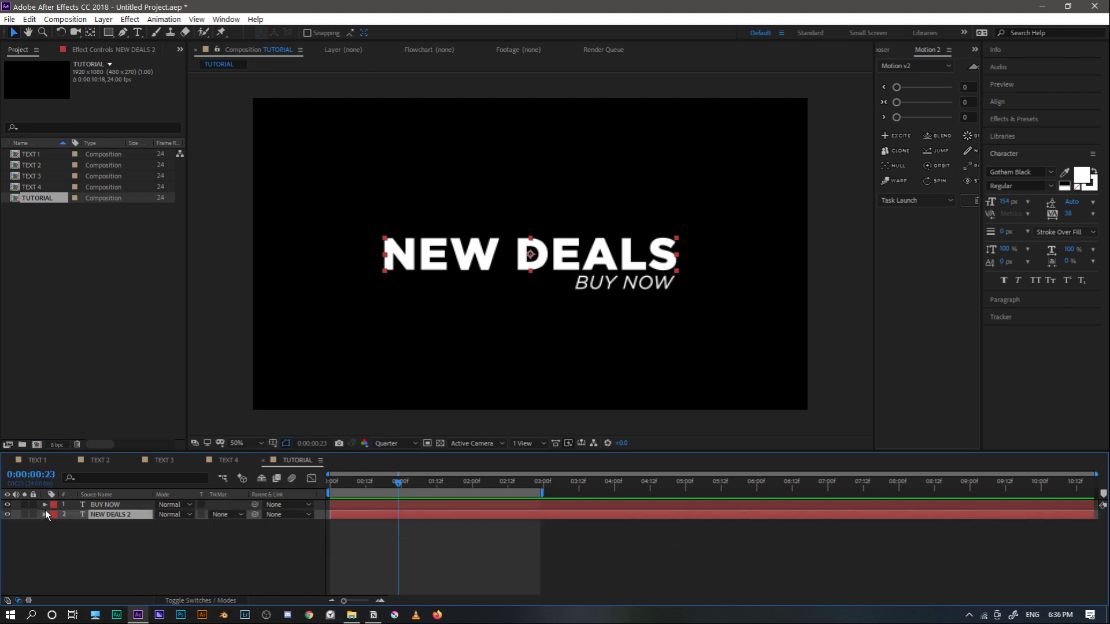
Add a Tracking animator to the NEW DEALS 2 layer and keyframe its Tracking Amount at 385 at 0:00:00:00
{"action": "left_click", "coordinate": [45, 515]}
{"action": "left_click", "coordinate": [242, 525]}
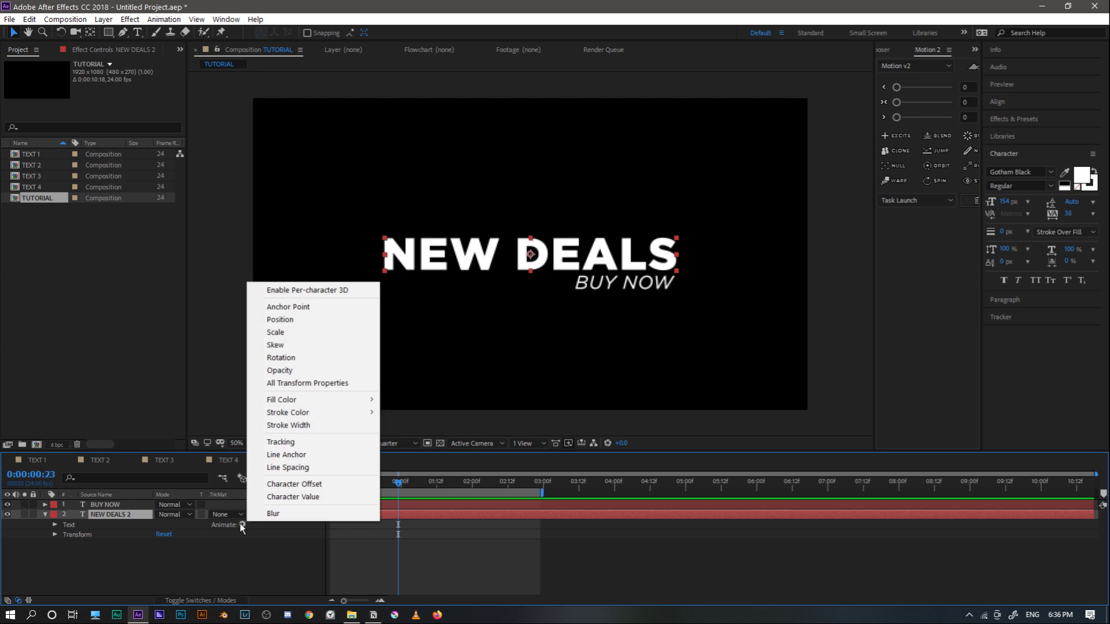
{"action": "left_click", "coordinate": [289, 441]}
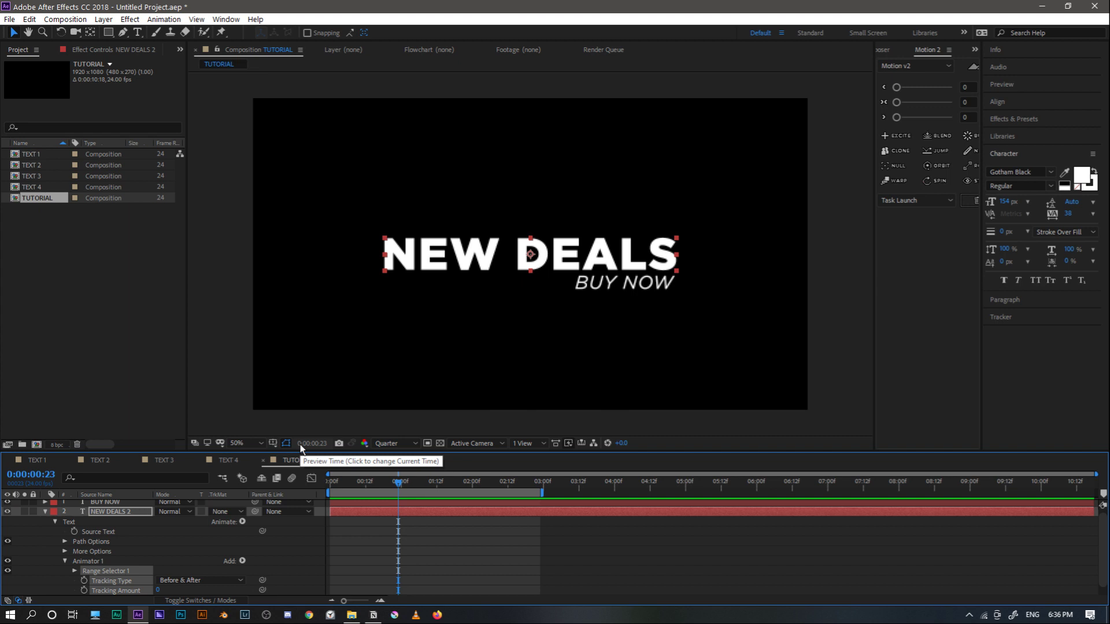
{"action": "mouse_move", "coordinate": [161, 590]}
{"action": "left_mouse_down"}
{"action": "mouse_move", "coordinate": [408, 596]}
{"action": "mouse_move", "coordinate": [144, 592]}
{"action": "left_mouse_up"}
{"action": "key", "text": "Home"}
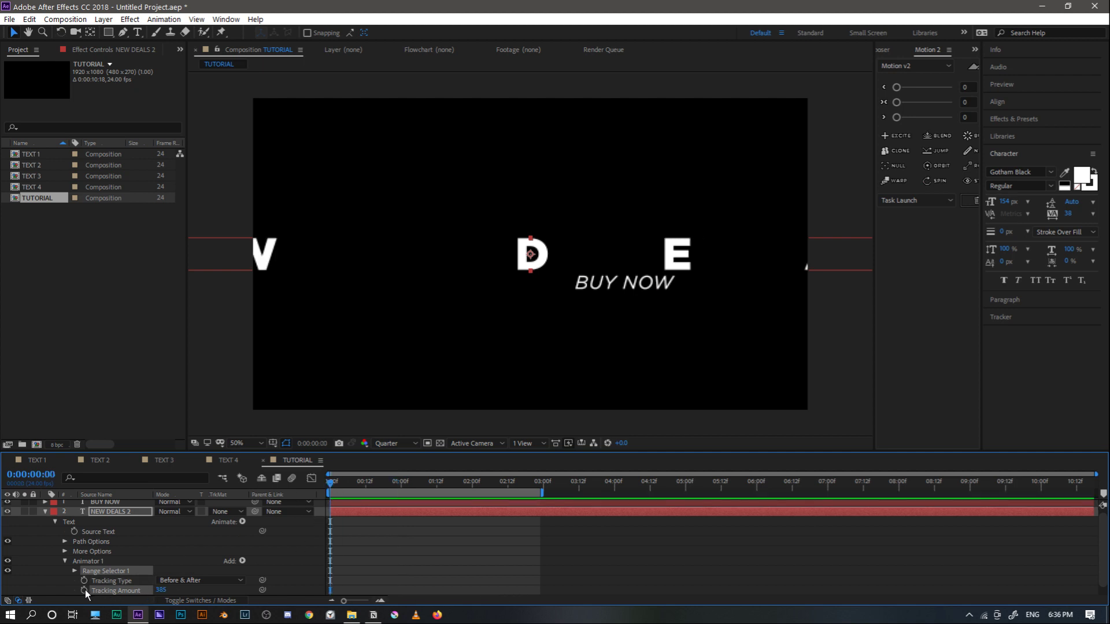
{"action": "left_click", "coordinate": [85, 590]}
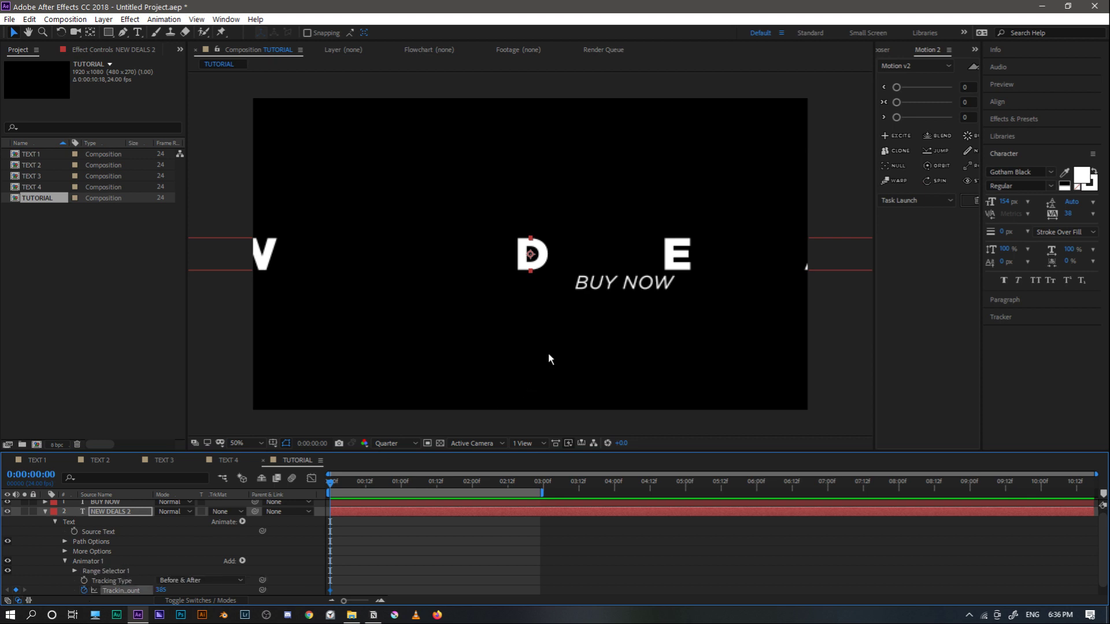
Keyframe the NEW DEALS 2 Tracking Amount at 0 at 0:00:01:08
{"action": "left_click_drag", "start_coordinate": [359, 481], "coordinate": [424, 487]}
{"action": "left_click", "coordinate": [164, 590]}
{"action": "type", "text": "0"}
{"action": "left_click", "coordinate": [445, 553]}
Apply Easy Ease to both Tracking Amount keyframes and preview the animation from the start
{"action": "left_click_drag", "start_coordinate": [445, 553], "coordinate": [322, 598]}
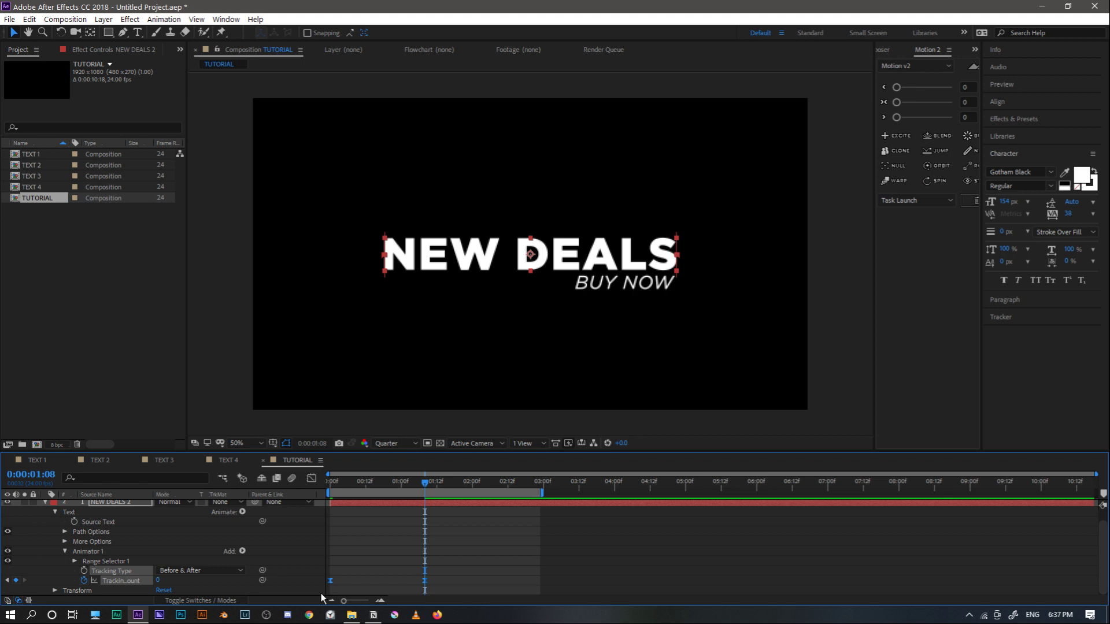
{"action": "scroll", "coordinate": [271, 518], "scroll_direction": "up", "scroll_amount": 1}
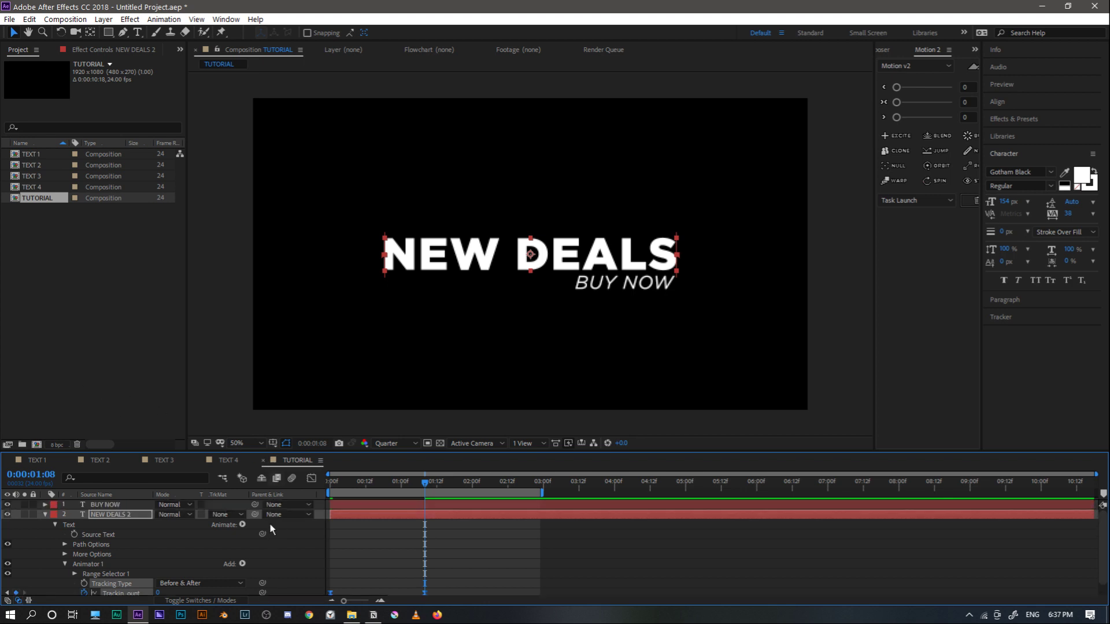
{"action": "left_click_drag", "start_coordinate": [364, 487], "coordinate": [248, 483]}
{"action": "key", "text": "space"}
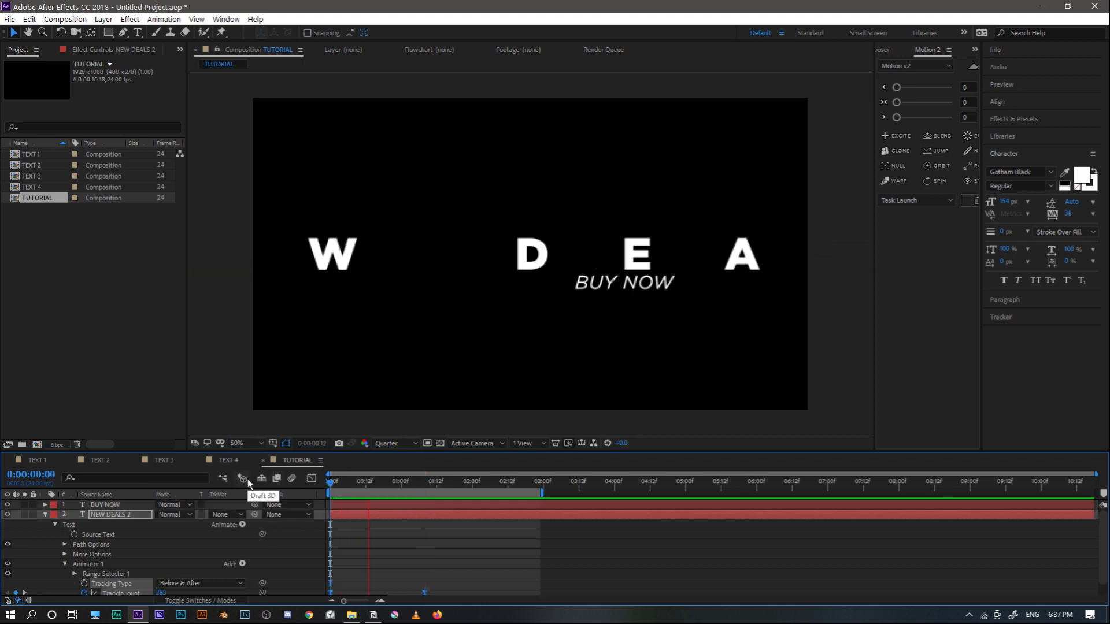
Keyframe NEW DEALS 2 Opacity from 0% at 0:00:00:00 to 100% at 0:00:01:08 and preview the fade-in
{"action": "left_click_drag", "start_coordinate": [429, 484], "coordinate": [426, 495]}
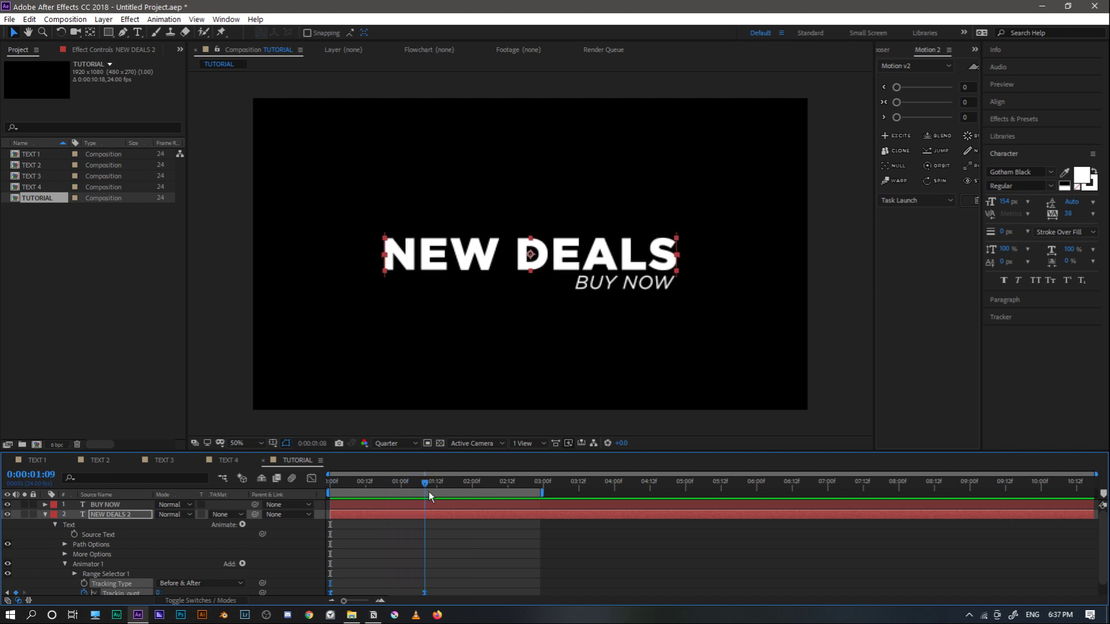
{"action": "key", "text": "t"}
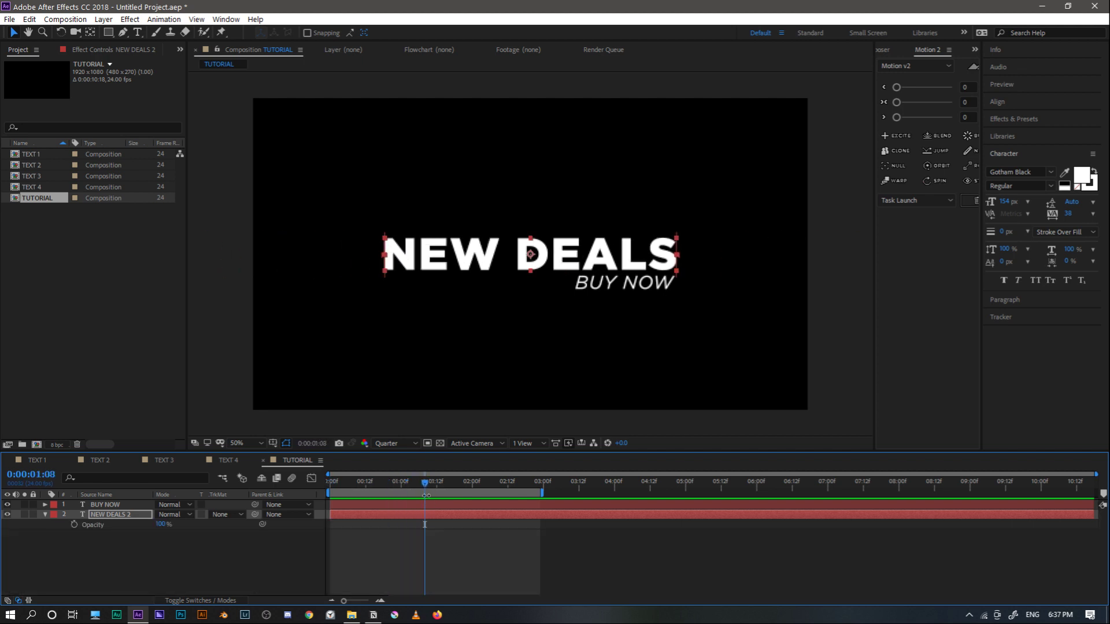
{"action": "left_click", "coordinate": [74, 525]}
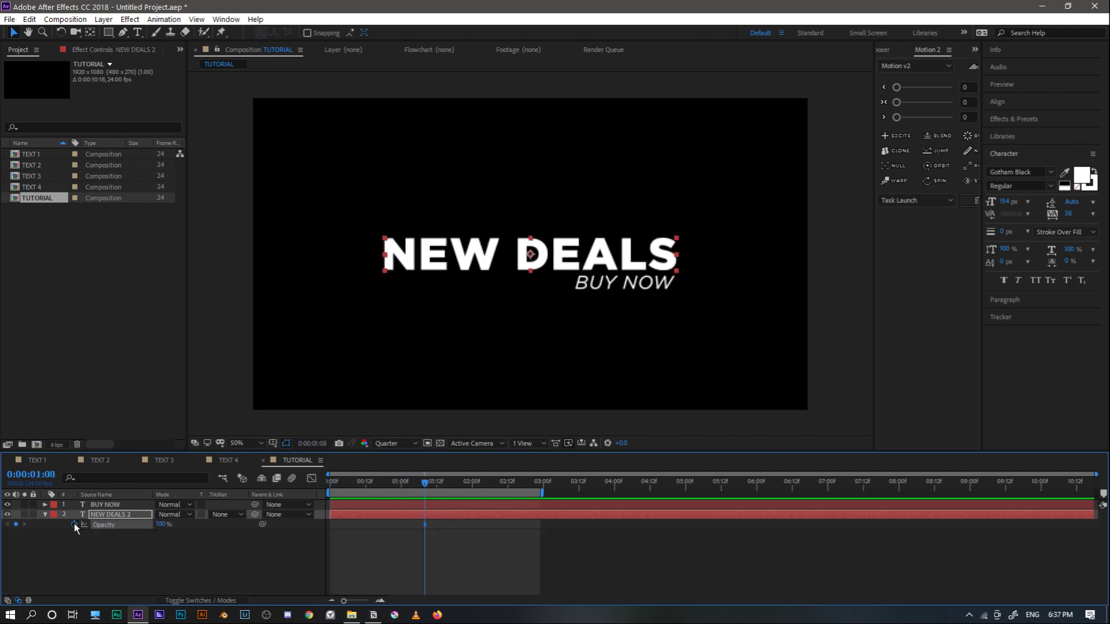
{"action": "left_click_drag", "start_coordinate": [425, 483], "coordinate": [330, 483]}
{"action": "left_click", "coordinate": [162, 524]}
{"action": "type", "text": "0"}
{"action": "key", "text": "Return"}
{"action": "key", "text": "space"}
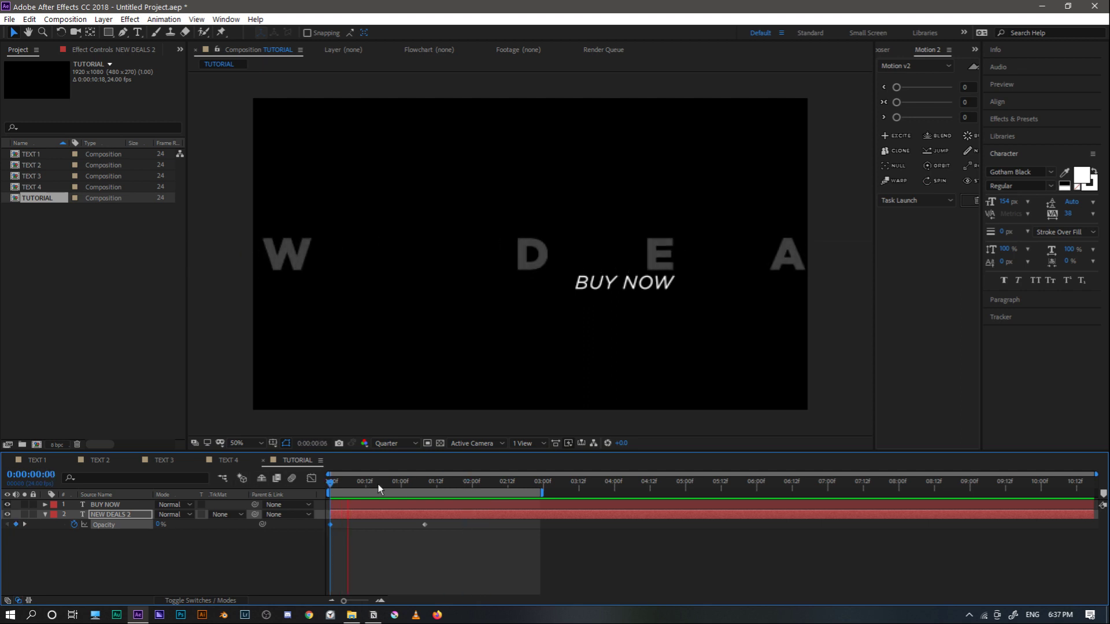
Reset the work area to the full composition and keyframe NEW DEALS 2 Scale from 78% at 0:00:00:00 to 100% at 0:00:01:08
{"action": "left_click", "coordinate": [419, 484]}
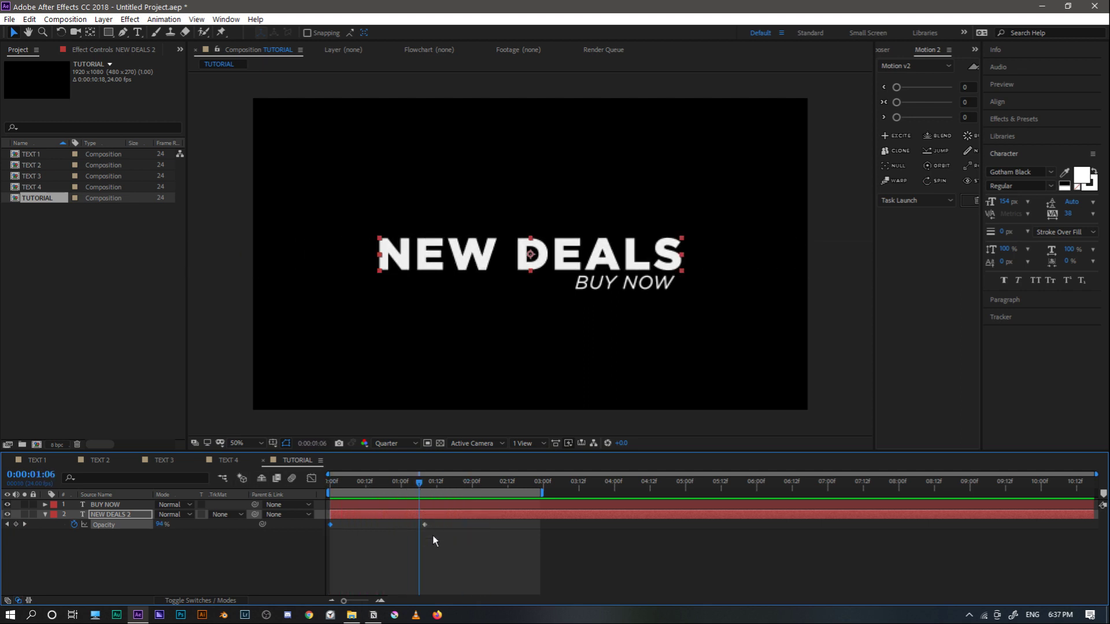
{"action": "double_click", "coordinate": [421, 492]}
{"action": "left_click", "coordinate": [429, 482]}
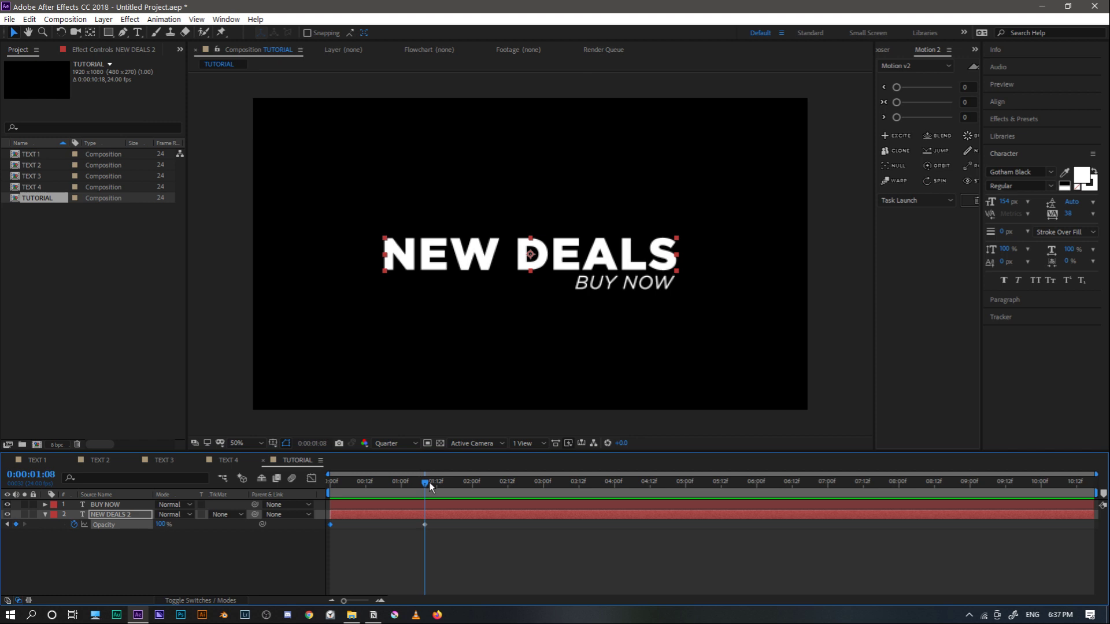
{"action": "left_click", "coordinate": [429, 522]}
{"action": "key", "text": "s"}
{"action": "key", "text": "Home"}
{"action": "mouse_move", "coordinate": [189, 529]}
{"action": "left_mouse_down"}
{"action": "mouse_move", "coordinate": [180, 530]}
{"action": "mouse_move", "coordinate": [190, 536]}
{"action": "left_mouse_up"}
{"action": "key", "text": "space"}
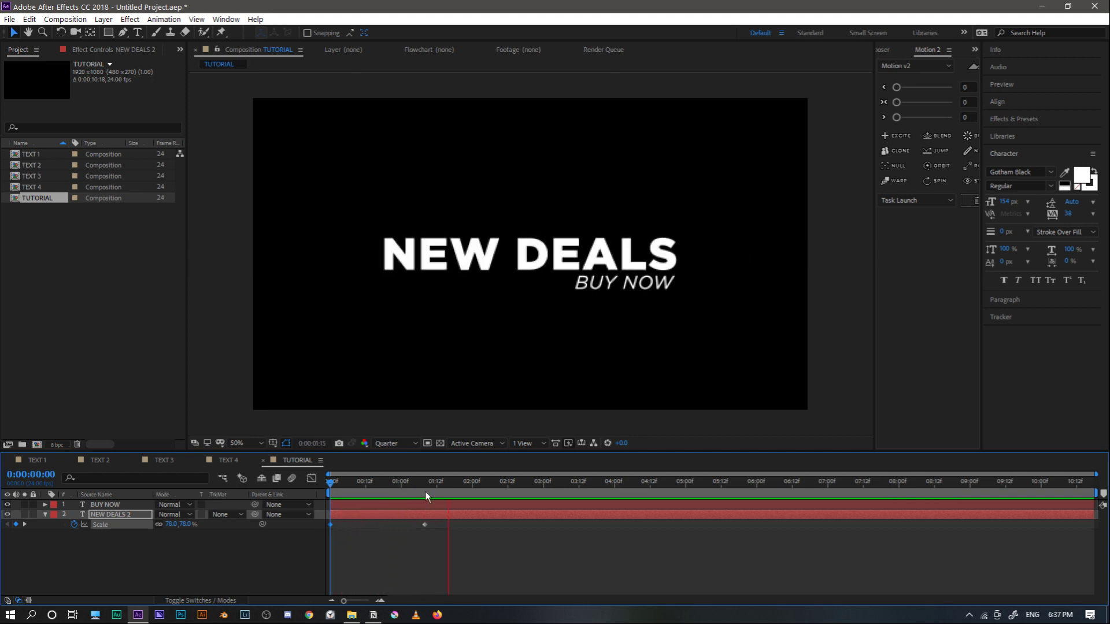
Apply Easy Ease to all Tracking Amount, Scale and Opacity keyframes of NEW DEALS 2, preview the result and collapse the layer
{"action": "left_click", "coordinate": [430, 518]}
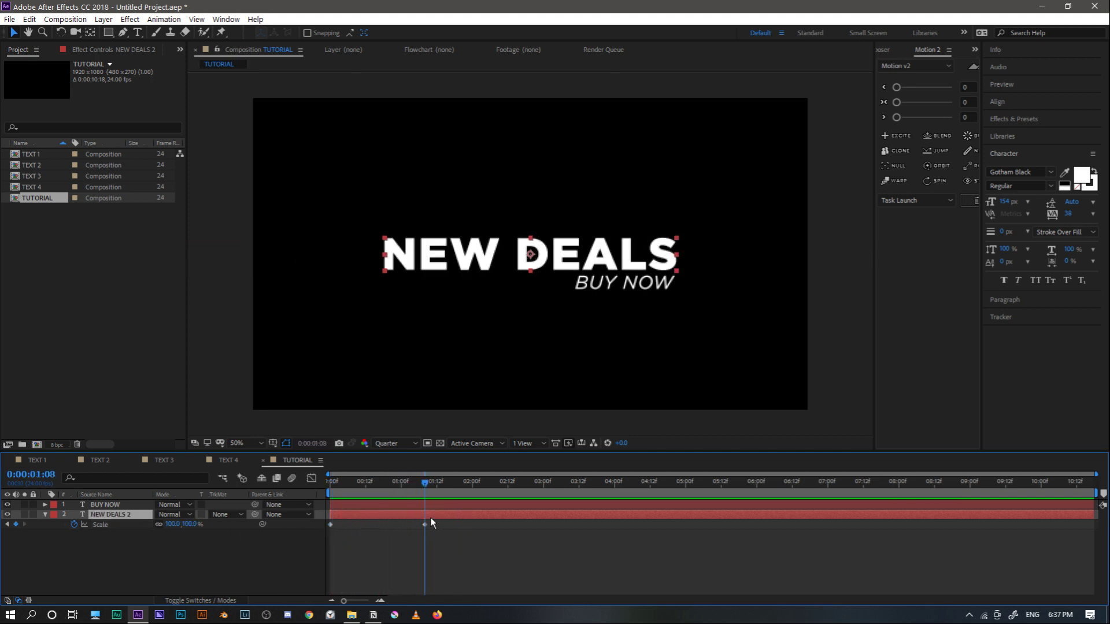
{"action": "key", "text": "u"}
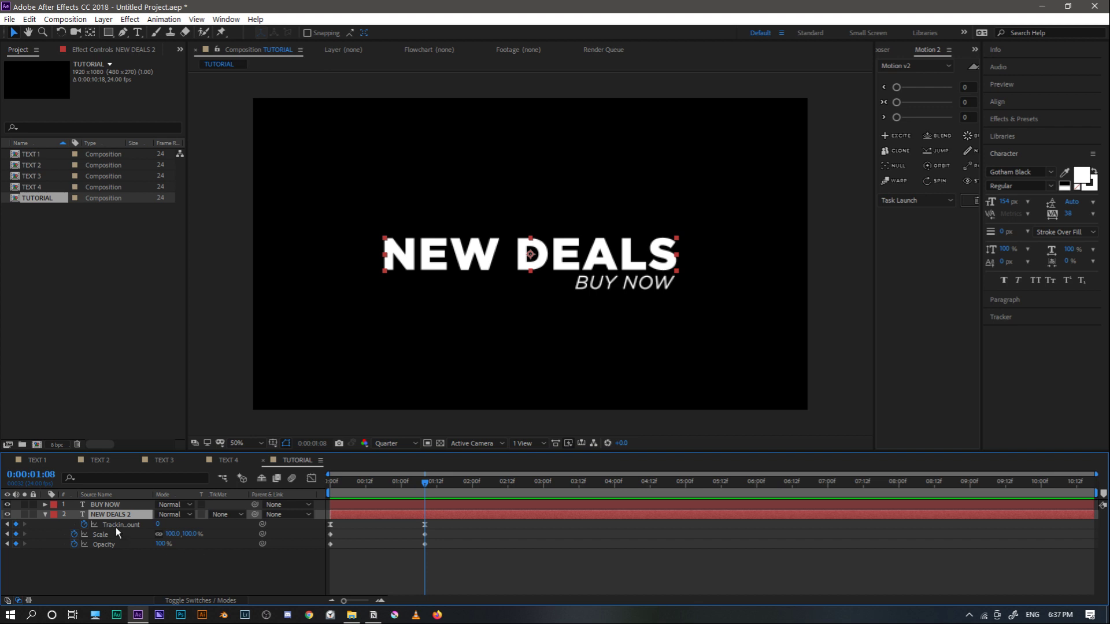
{"action": "left_click_drag", "start_coordinate": [391, 540], "coordinate": [366, 532]}
{"action": "left_click_drag", "start_coordinate": [469, 558], "coordinate": [318, 503]}
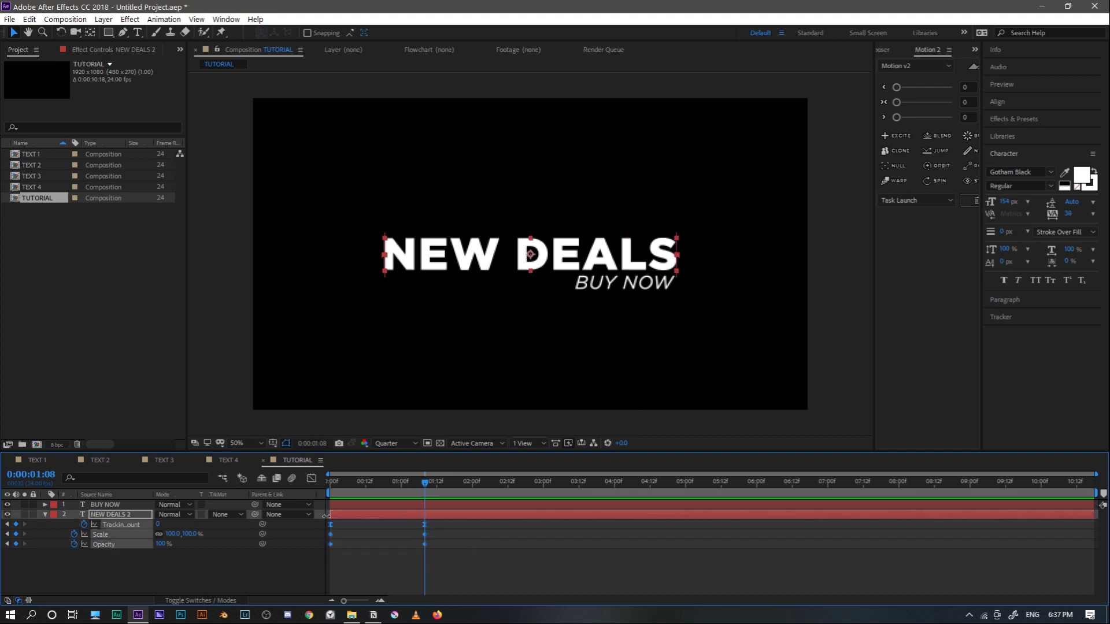
{"action": "key", "text": "F9"}
{"action": "key", "text": "Home"}
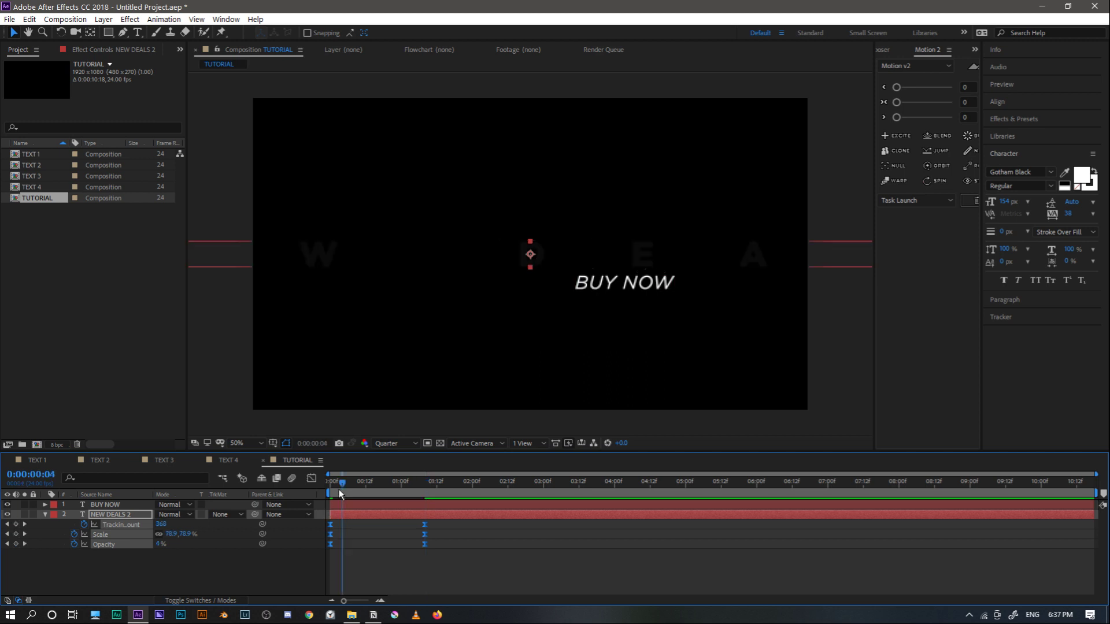
{"action": "key", "text": "space"}
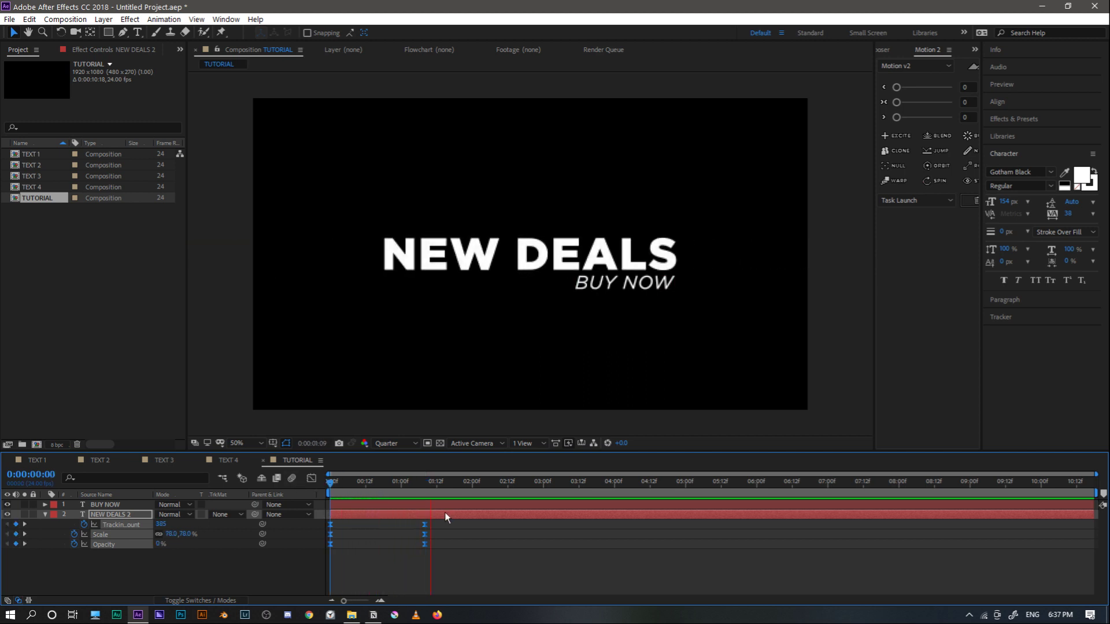
{"action": "key", "text": "space"}
{"action": "left_click", "coordinate": [45, 515]}
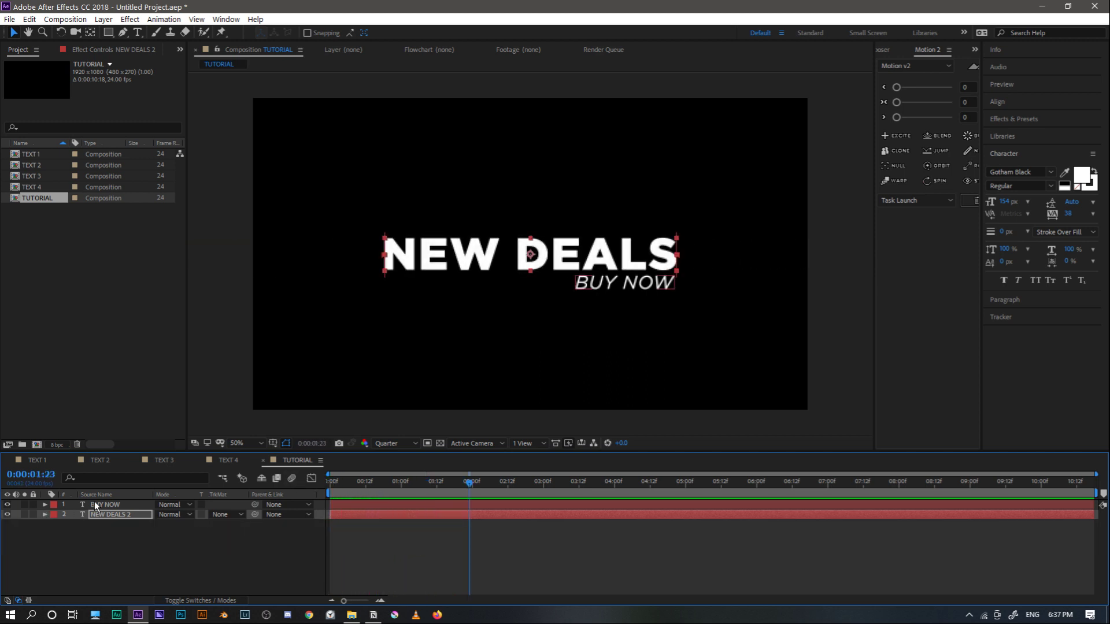
Change the BUY NOW text fill colour to red FF1631
{"action": "left_click", "coordinate": [100, 504]}
{"action": "key", "text": "ctrl+t"}
{"action": "left_click", "coordinate": [1081, 174]}
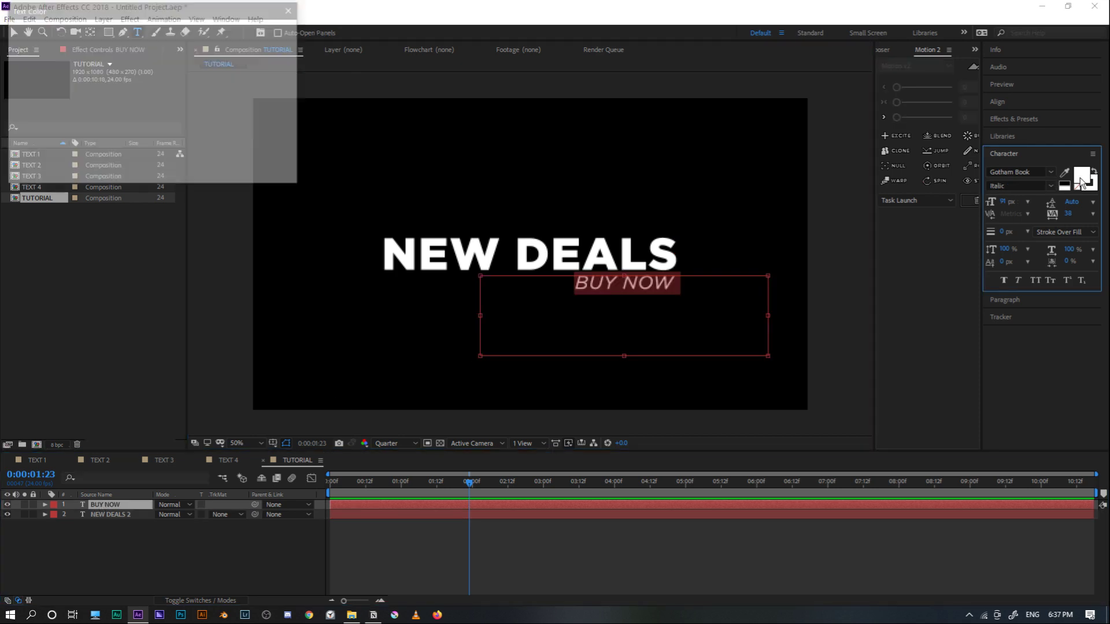
{"action": "left_click", "coordinate": [140, 28]}
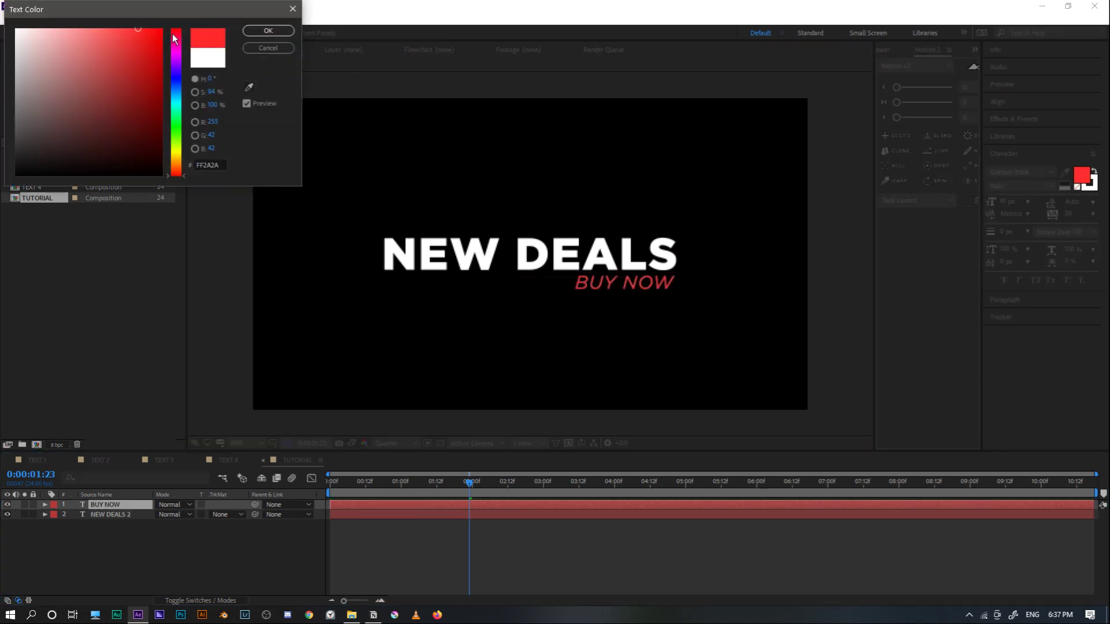
{"action": "left_click", "coordinate": [148, 27]}
{"action": "left_click", "coordinate": [176, 31]}
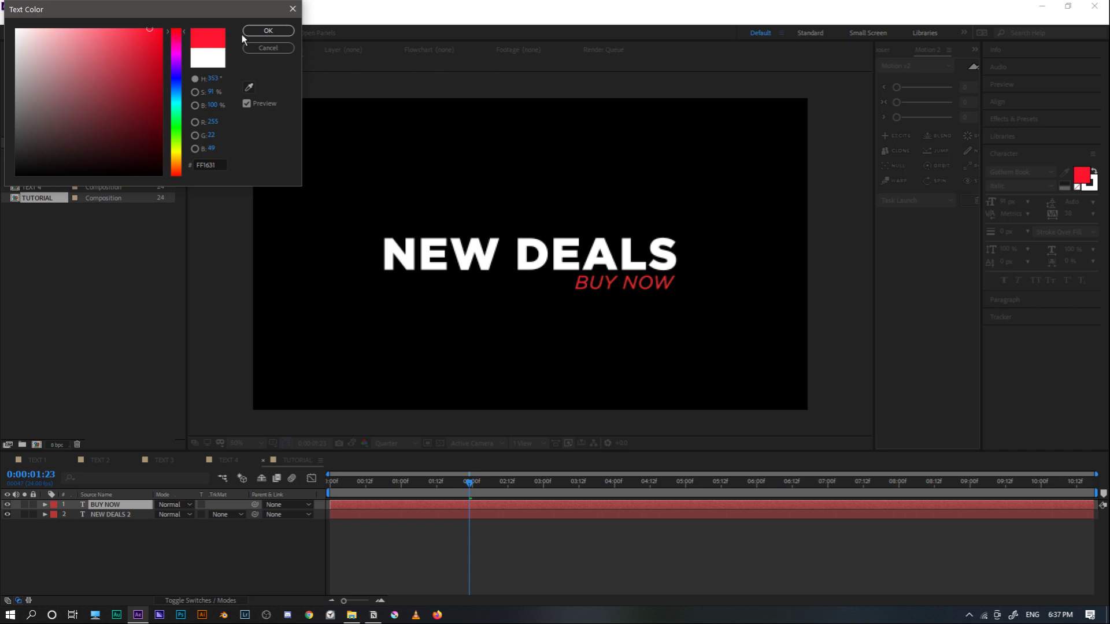
{"action": "left_click", "coordinate": [253, 30]}
{"action": "key", "text": "v"}
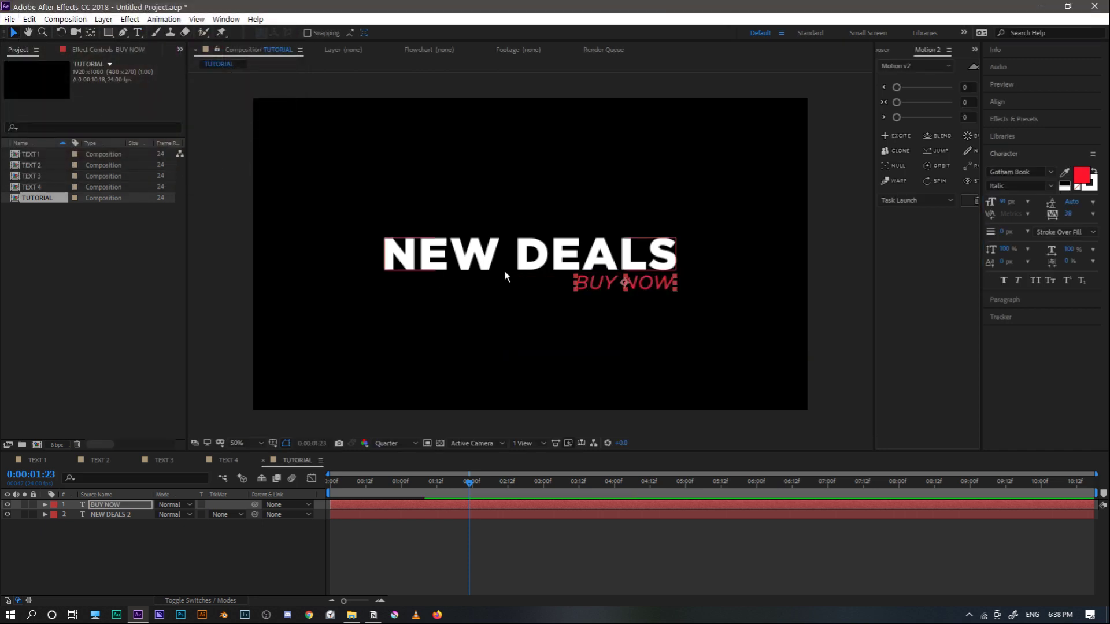
Keyframe BUY NOW Opacity from 0% at 0:00:00:21 to 100% at 0:00:01:03
{"action": "left_click_drag", "start_coordinate": [456, 480], "coordinate": [408, 480]}
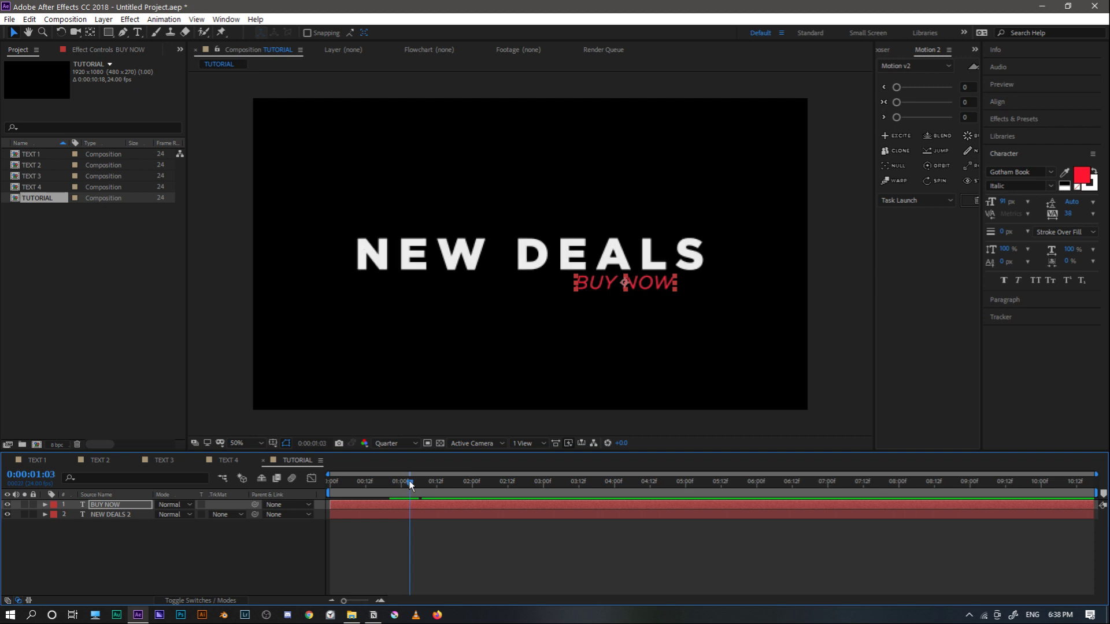
{"action": "key", "text": "t"}
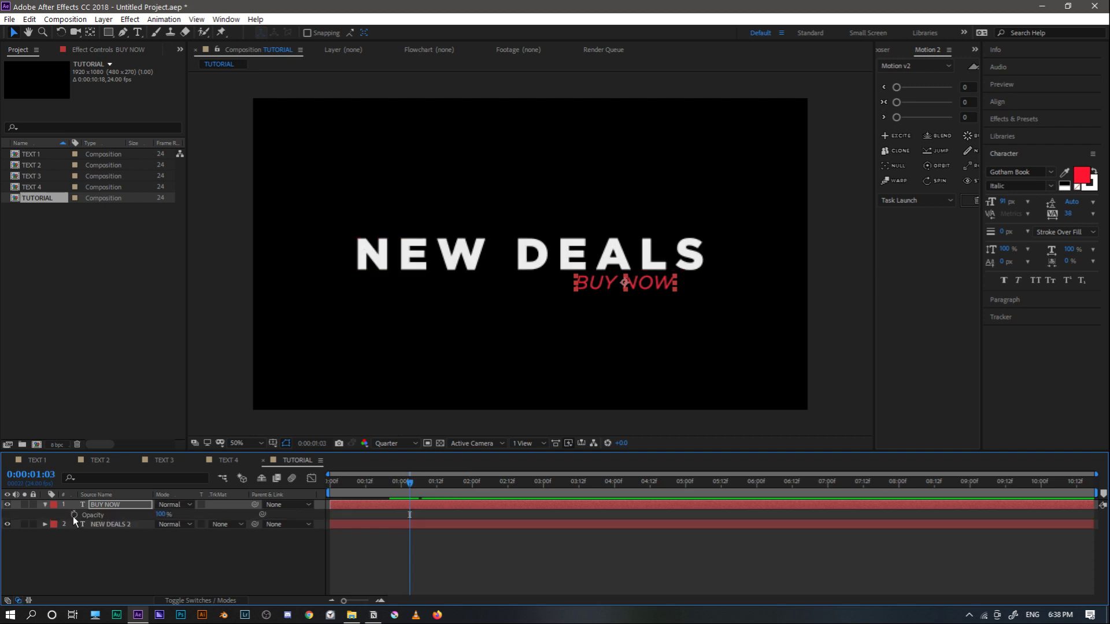
{"action": "left_click", "coordinate": [74, 515]}
{"action": "left_click_drag", "start_coordinate": [413, 481], "coordinate": [394, 481]}
{"action": "left_click", "coordinate": [160, 514]}
{"action": "type", "text": "0"}
{"action": "key", "text": "Return"}
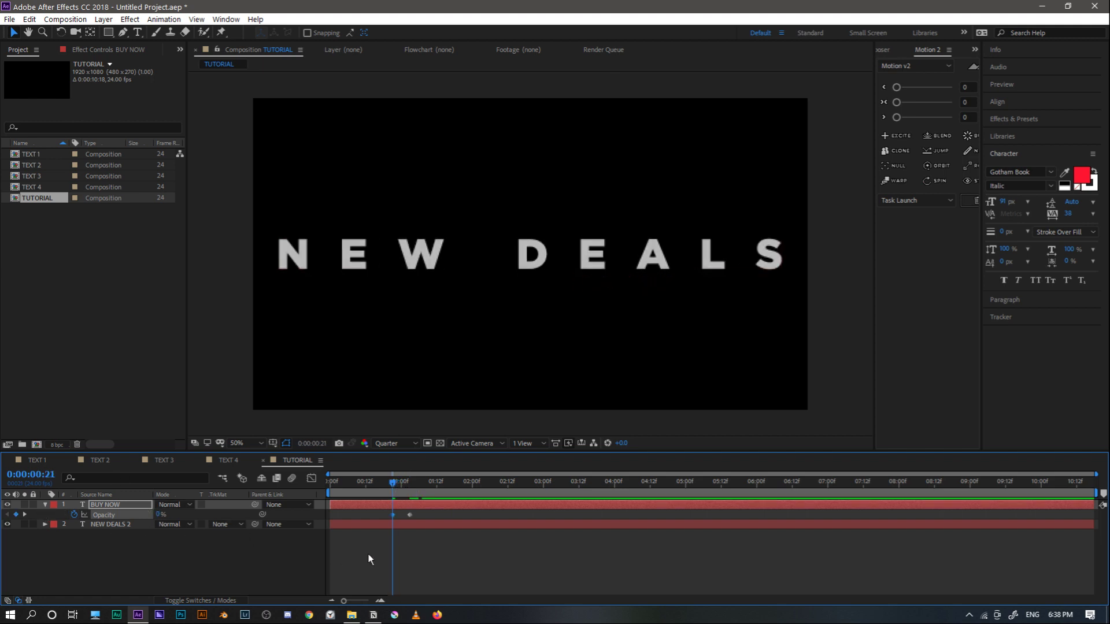
{"action": "left_click", "coordinate": [370, 559]}
Limit the work area to about 0:00:02:06 and preview the two-line animation from the start
{"action": "mouse_move", "coordinate": [389, 489]}
{"action": "left_mouse_down"}
{"action": "mouse_move", "coordinate": [420, 490]}
{"action": "mouse_move", "coordinate": [369, 489]}
{"action": "left_mouse_up"}
{"action": "key", "text": "super"}
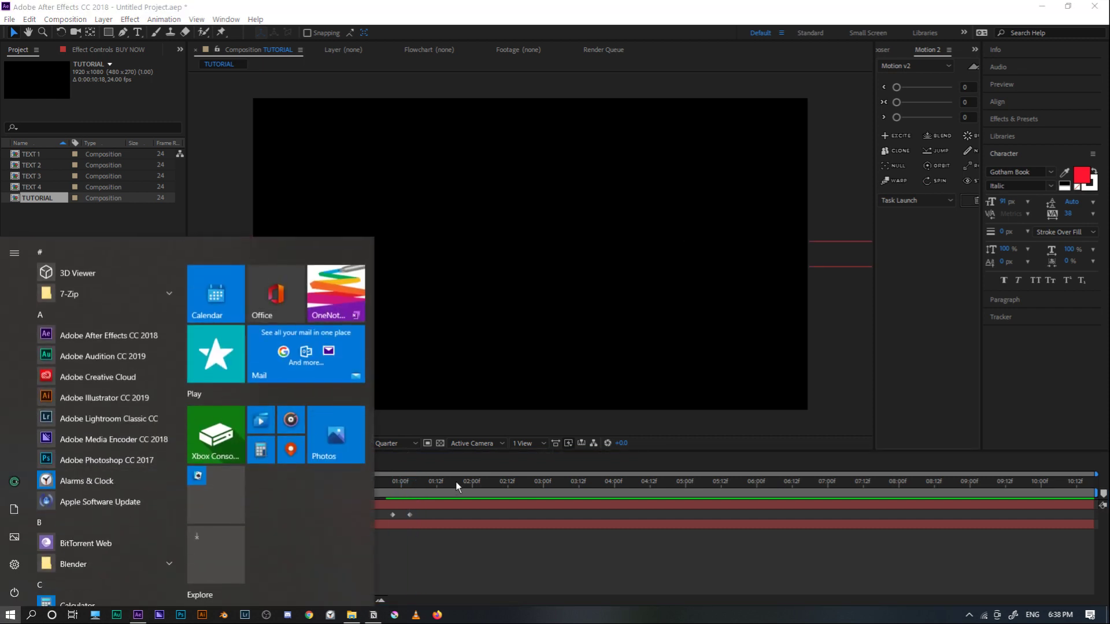
{"action": "left_click", "coordinate": [430, 488]}
{"action": "key", "text": "Home"}
{"action": "key", "text": "space"}
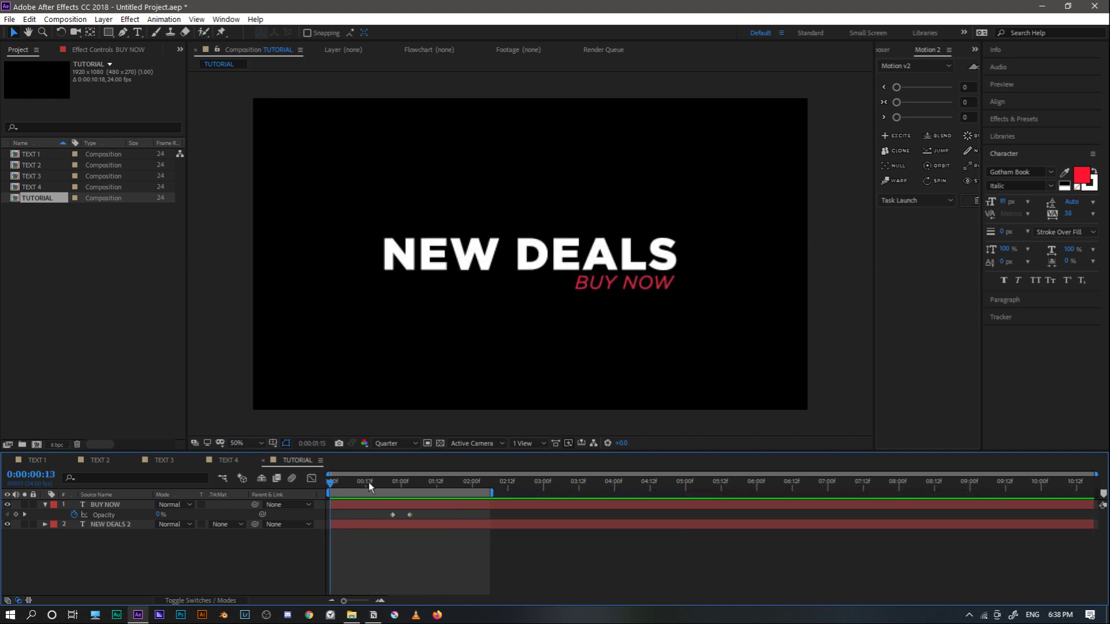
Switch to File Explorer and open the 4. AUDIO folder on the Creative Green (H:) drive
{"action": "left_click", "coordinate": [354, 617]}
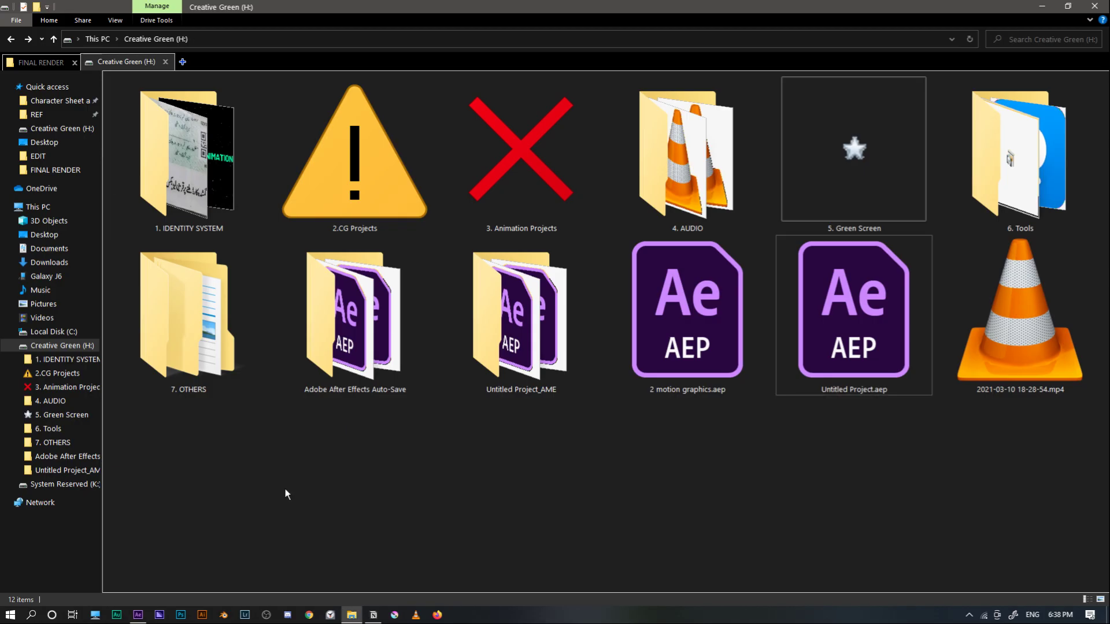
{"action": "double_click", "coordinate": [337, 168]}
{"action": "left_click", "coordinate": [108, 41]}
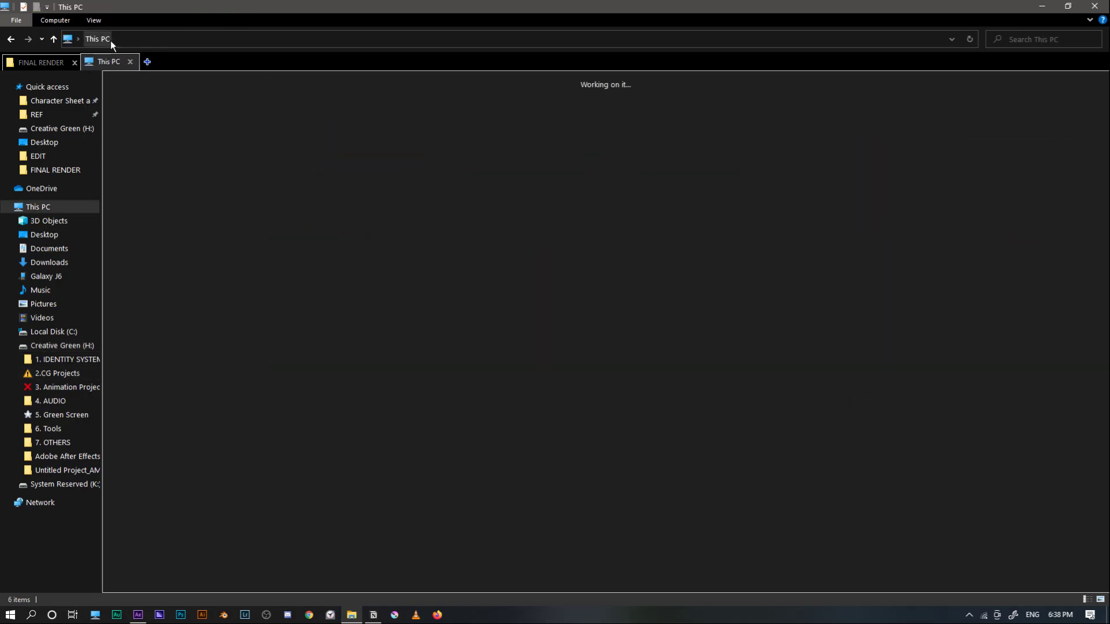
{"action": "double_click", "coordinate": [607, 184]}
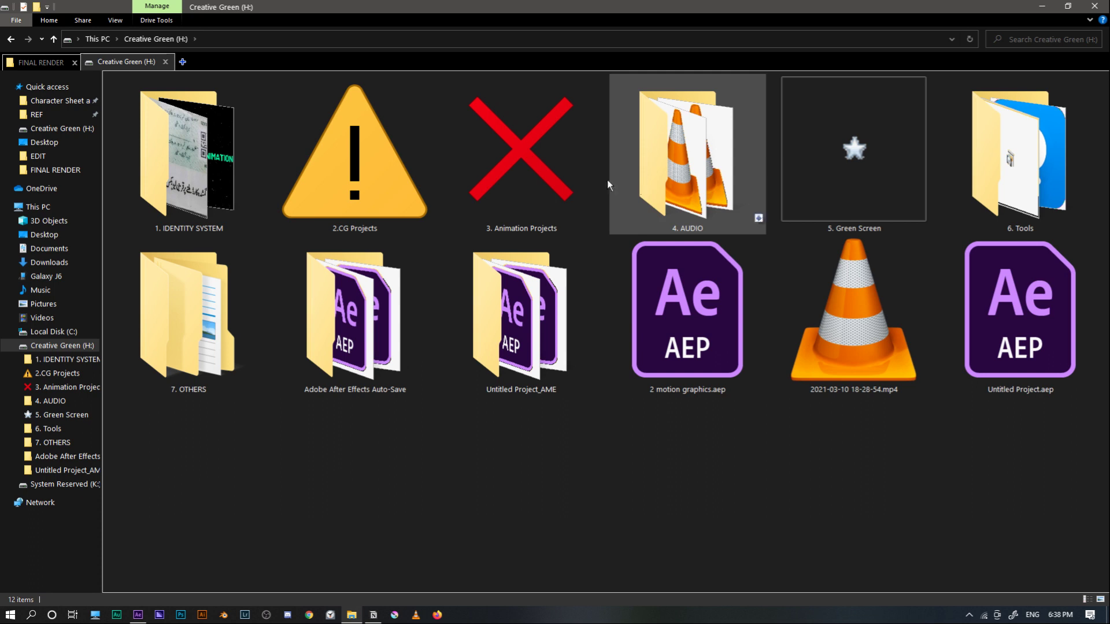
{"action": "double_click", "coordinate": [648, 184]}
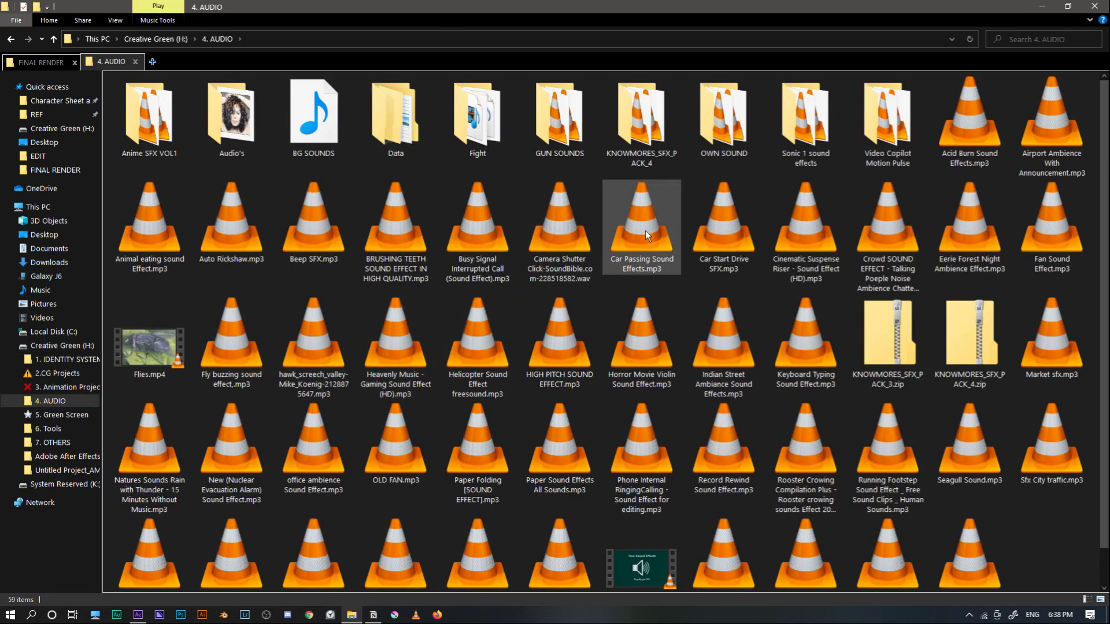
Add the hawk_screech_valley MP3 to the start of the TUTORIAL composition and extend the work area to the clip's end
{"action": "mouse_move", "coordinate": [645, 305]}
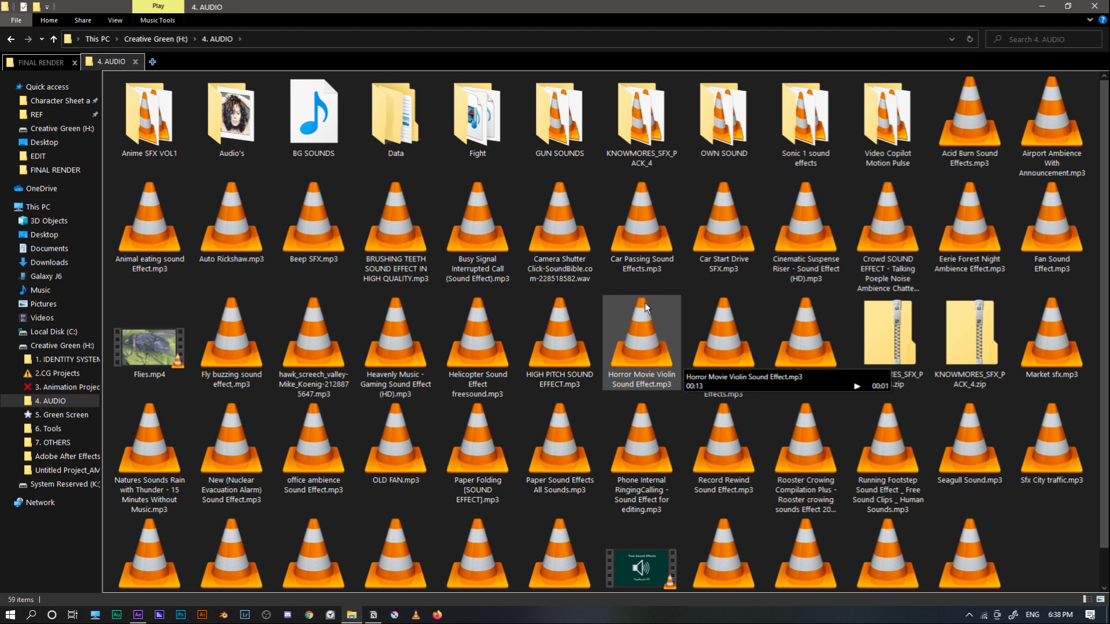
{"action": "mouse_move", "coordinate": [570, 337]}
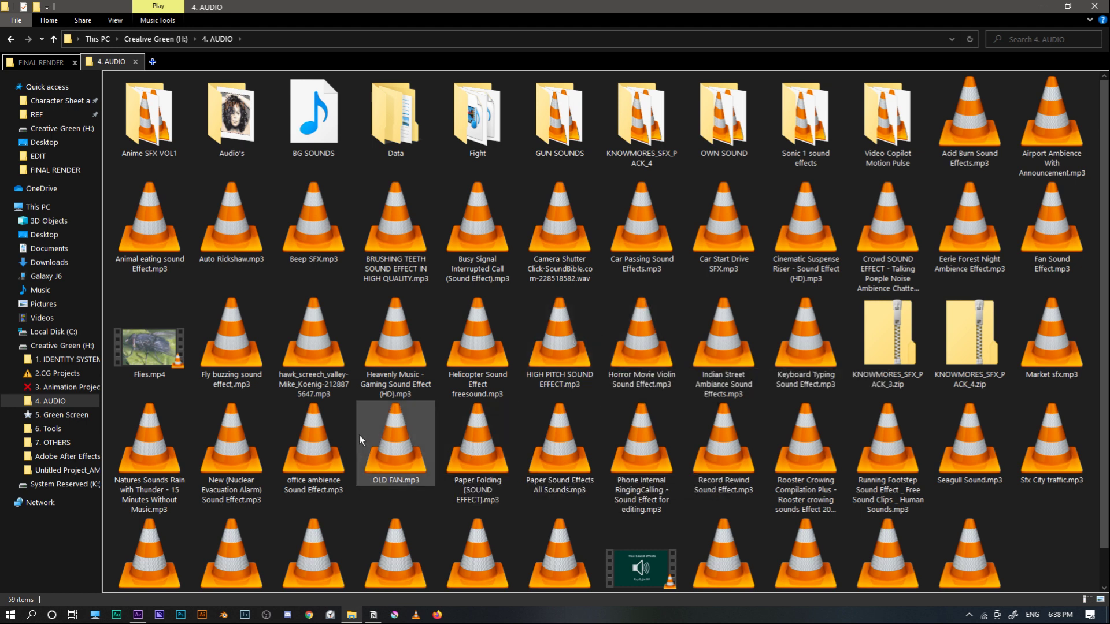
{"action": "mouse_move", "coordinate": [282, 353]}
{"action": "left_click_drag", "start_coordinate": [282, 353], "coordinate": [326, 376]}
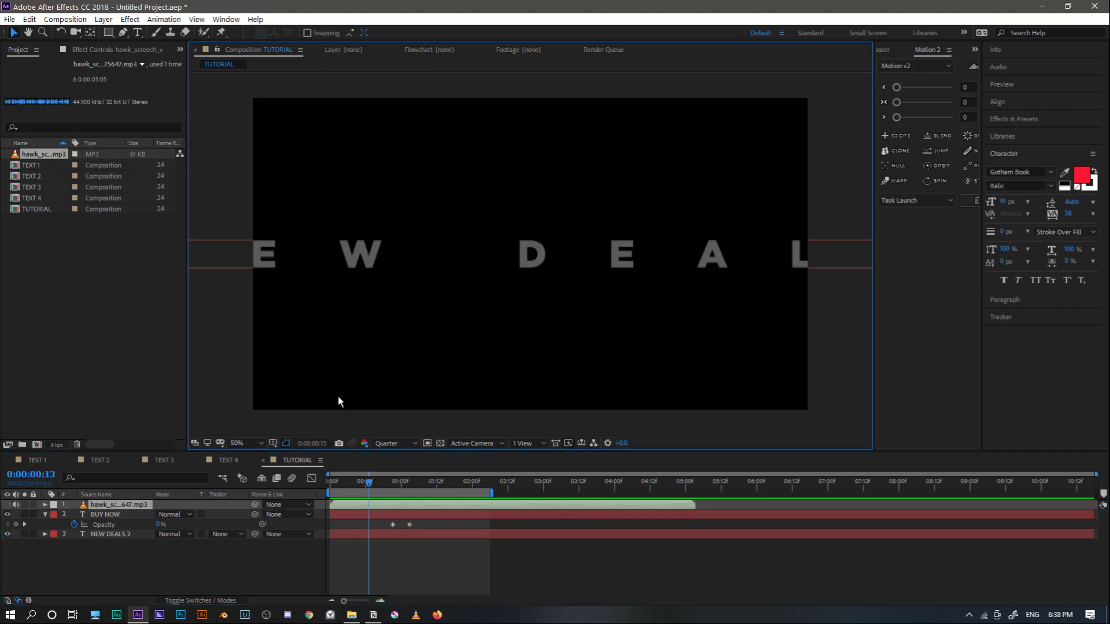
{"action": "left_click_drag", "start_coordinate": [492, 493], "coordinate": [695, 504]}
{"action": "key", "text": "space"}
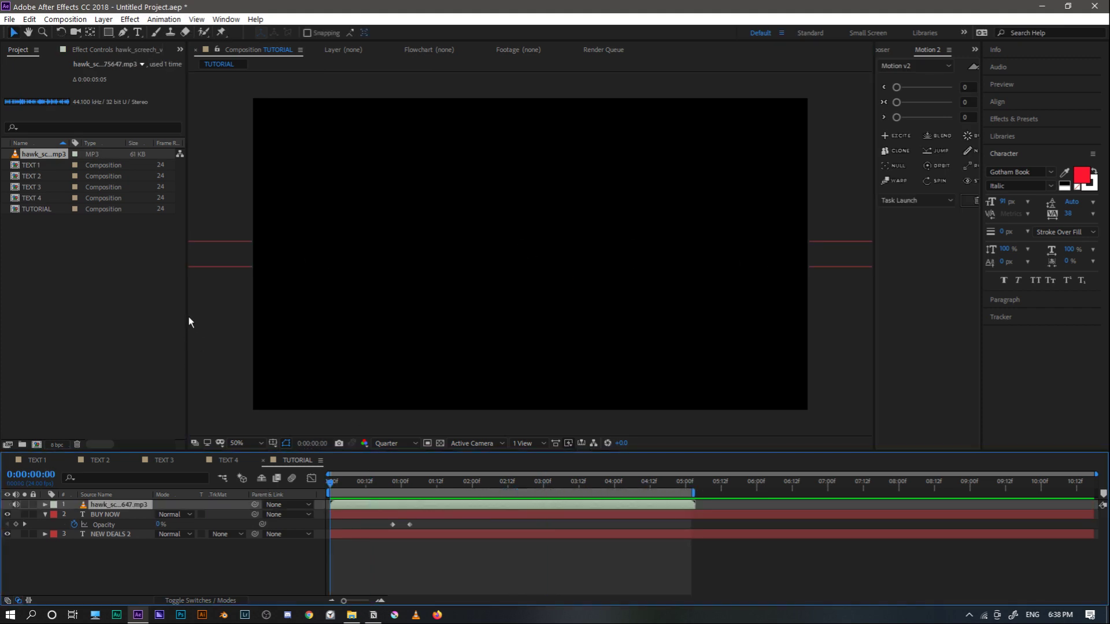
Slide the hawk screech audio layer to start at about 0:00:02:14, and return it to the start of the composition
{"action": "left_click", "coordinate": [352, 615]}
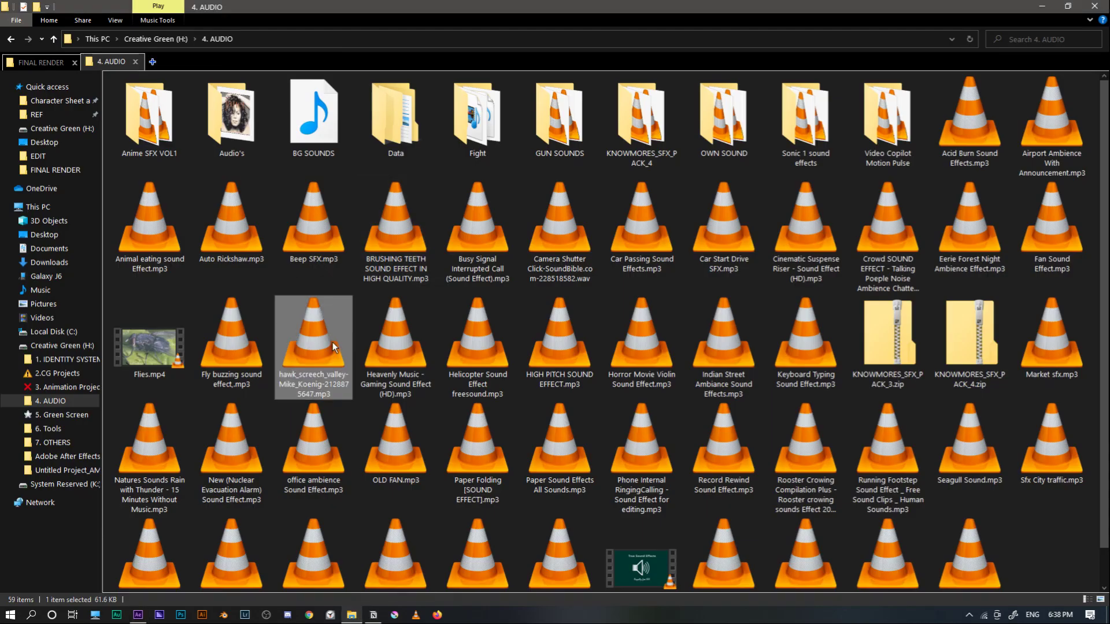
{"action": "left_click", "coordinate": [138, 615]}
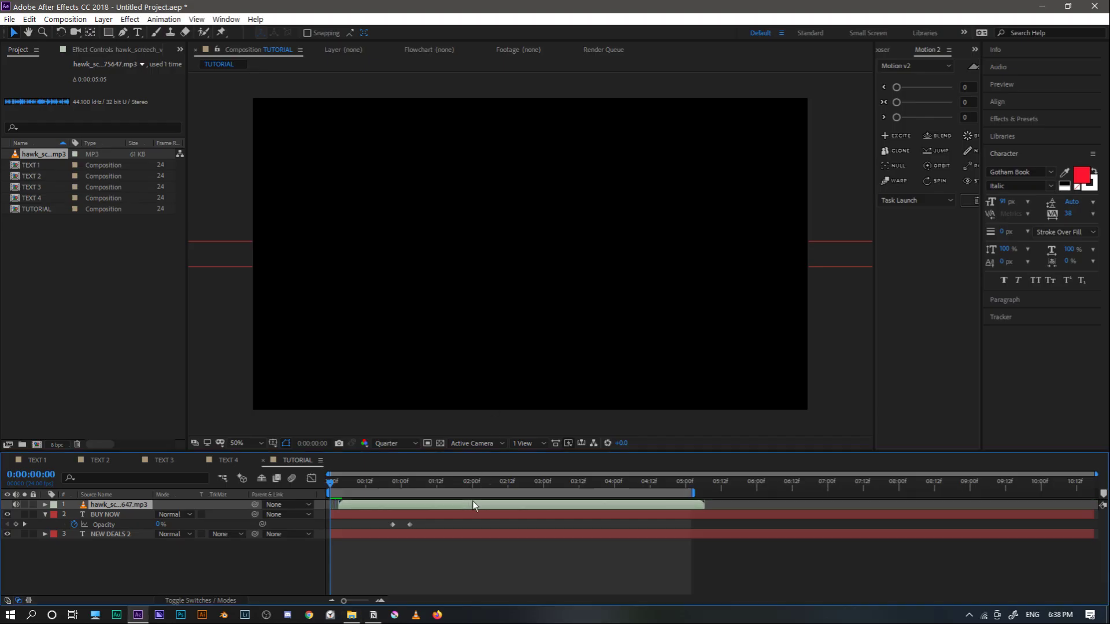
{"action": "left_click_drag", "start_coordinate": [470, 505], "coordinate": [648, 501]}
{"action": "left_click_drag", "start_coordinate": [572, 480], "coordinate": [466, 484]}
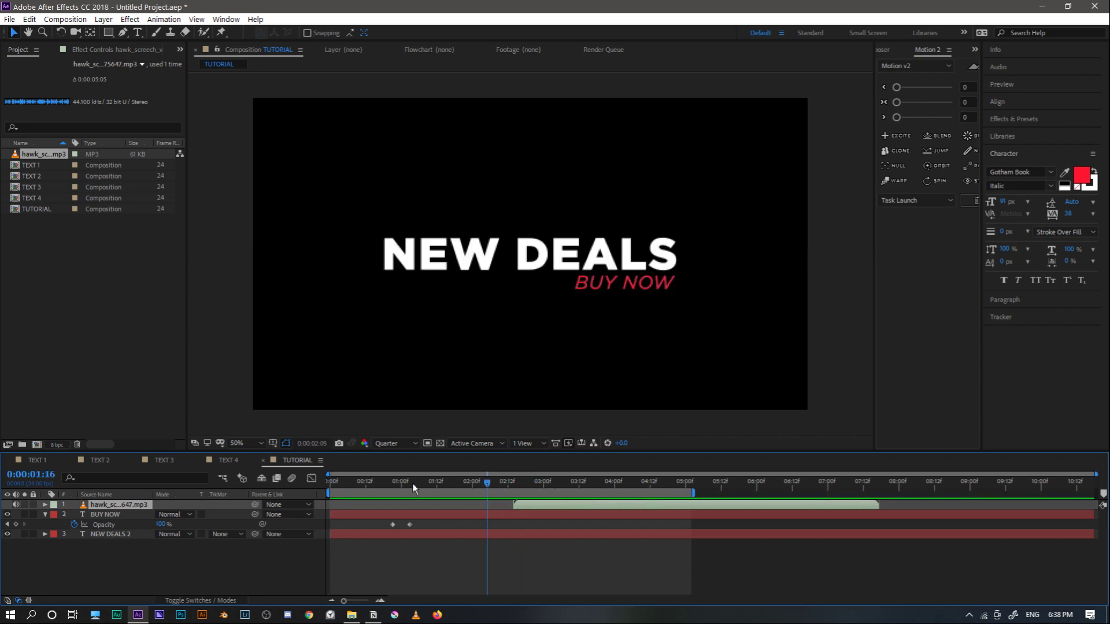
{"action": "key", "text": "Home"}
{"action": "left_click_drag", "start_coordinate": [526, 507], "coordinate": [338, 508]}
Preview the text animation together with the hawk screech audio from the start
{"action": "key", "text": "space"}
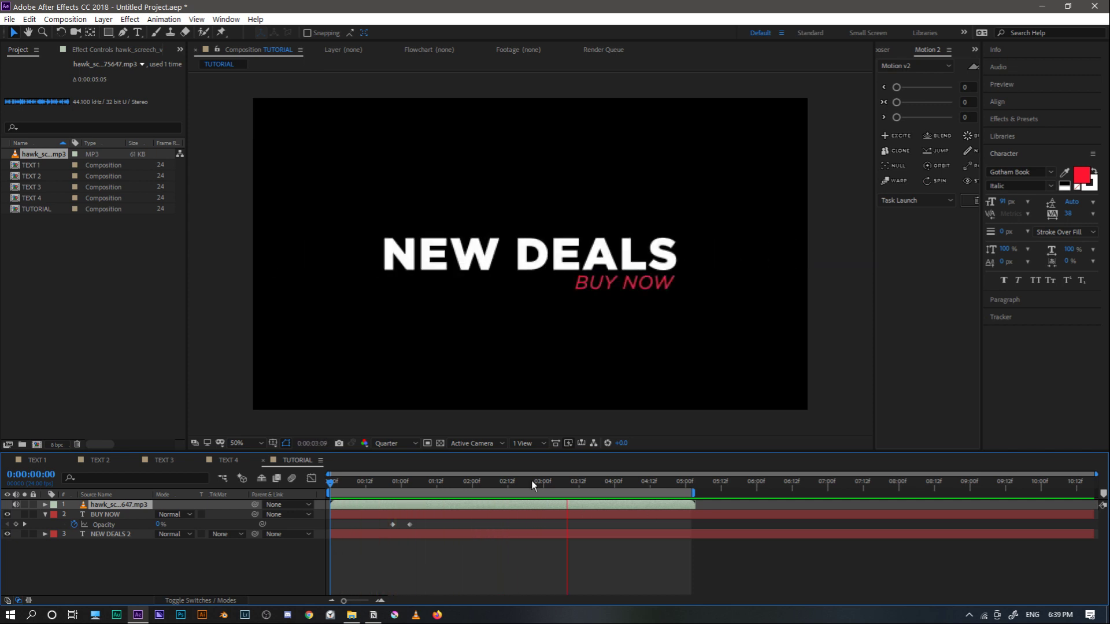
{"action": "key", "text": "space"}
{"action": "key", "text": "space"}
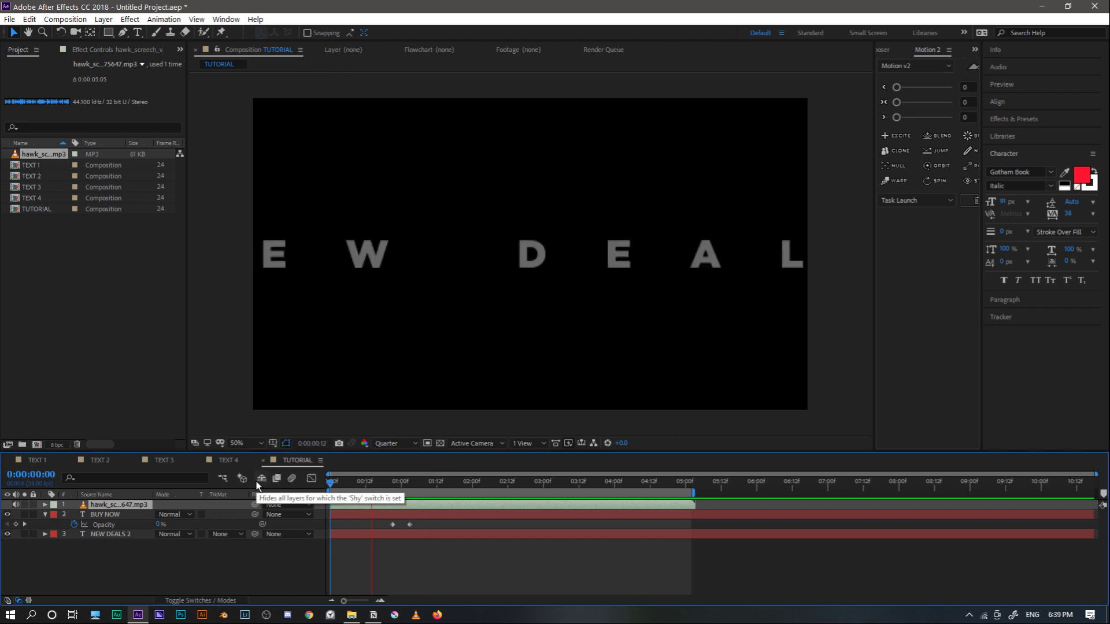
{"action": "left_click_drag", "start_coordinate": [412, 480], "coordinate": [317, 493]}
{"action": "key", "text": "space"}
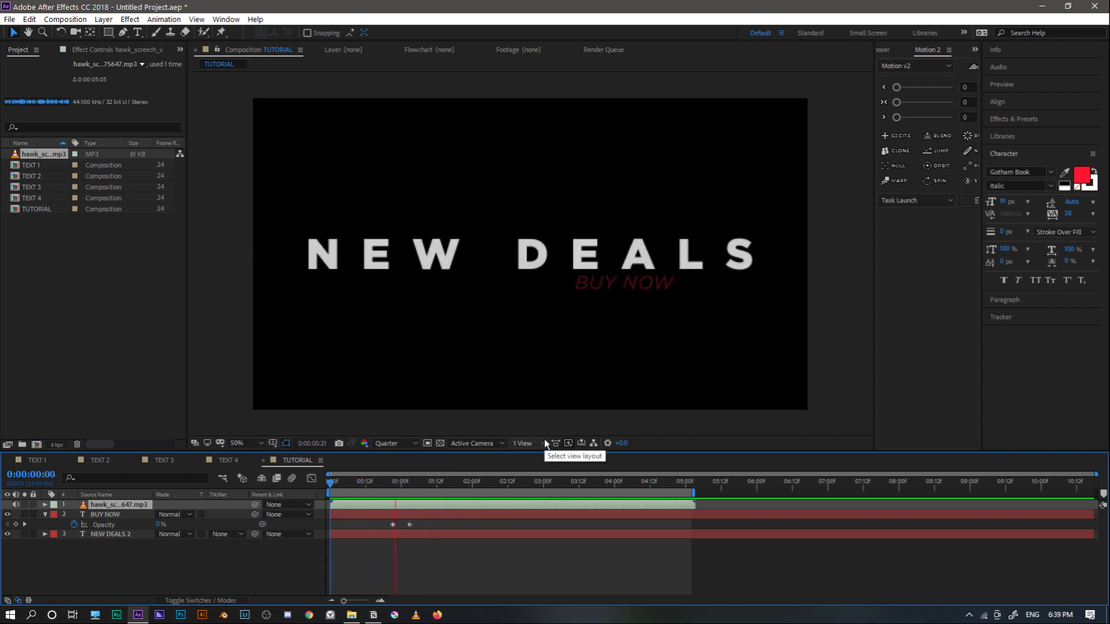
Reveal the hawk screech layer's Audio Levels and Waveform properties and set Audio Levels to -29 dB
{"action": "left_click", "coordinate": [508, 484]}
{"action": "key", "text": "l"}
{"action": "key", "text": "l"}
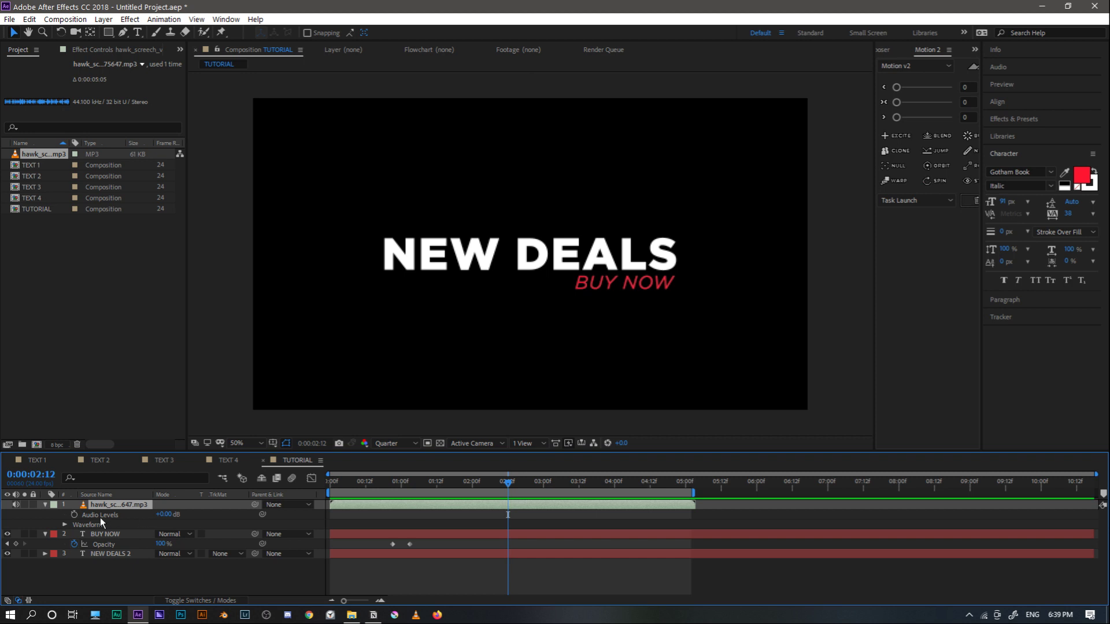
{"action": "left_click", "coordinate": [164, 515]}
{"action": "type", "text": "-43"}
{"action": "key", "text": "Return"}
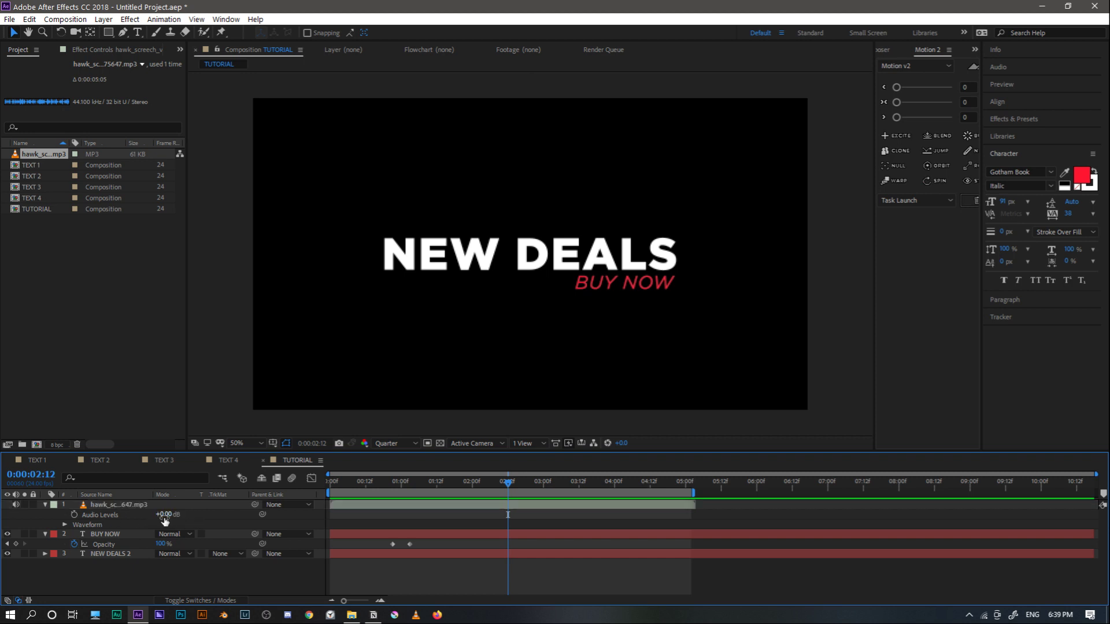
{"action": "left_click", "coordinate": [163, 514]}
{"action": "type", "text": "-29"}
{"action": "key", "text": "Return"}
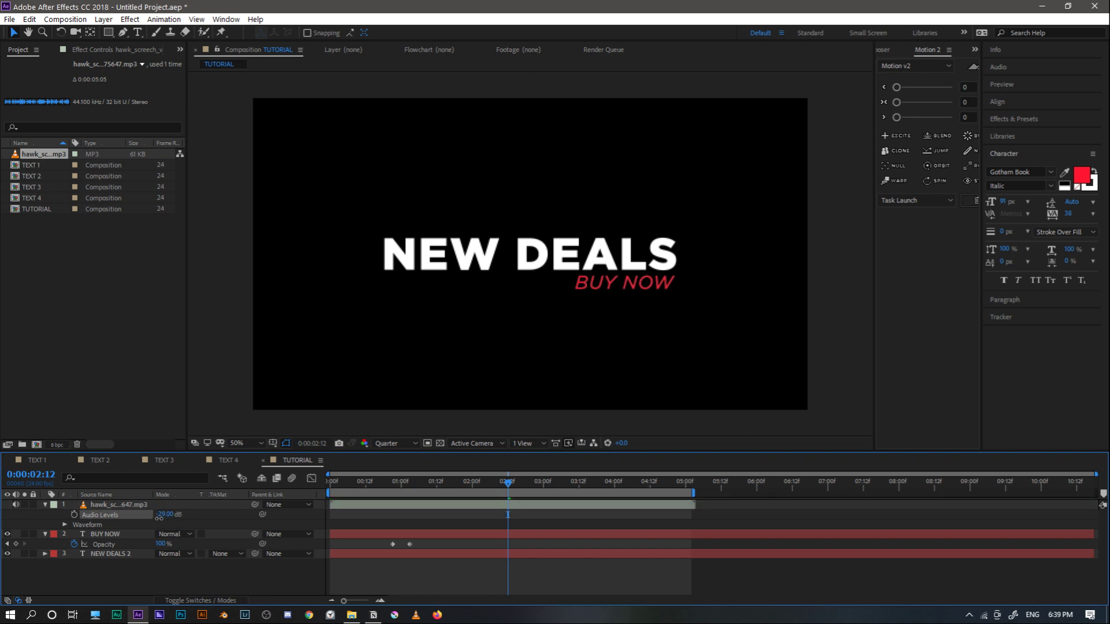
Keyframe the hawk screech Audio Levels from -32 dB at 0:00:00:21 to -10 dB at 0:00:01:13 and preview the fade
{"action": "mouse_move", "coordinate": [382, 482]}
{"action": "left_mouse_down"}
{"action": "mouse_move", "coordinate": [396, 486]}
{"action": "mouse_move", "coordinate": [387, 486]}
{"action": "left_mouse_up"}
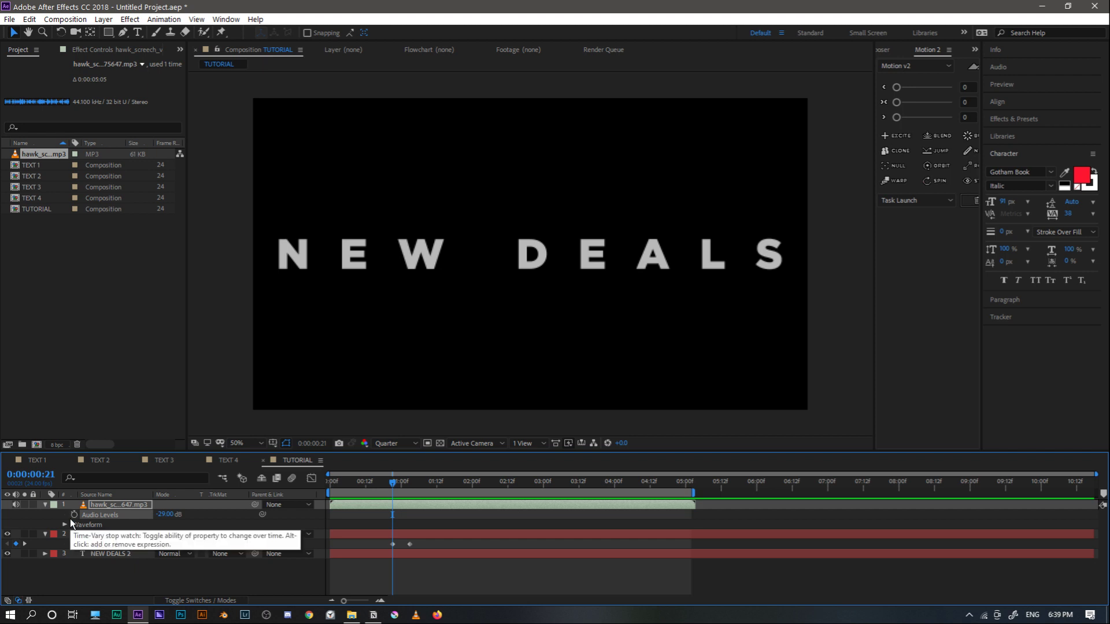
{"action": "left_click_drag", "start_coordinate": [164, 515], "coordinate": [116, 525]}
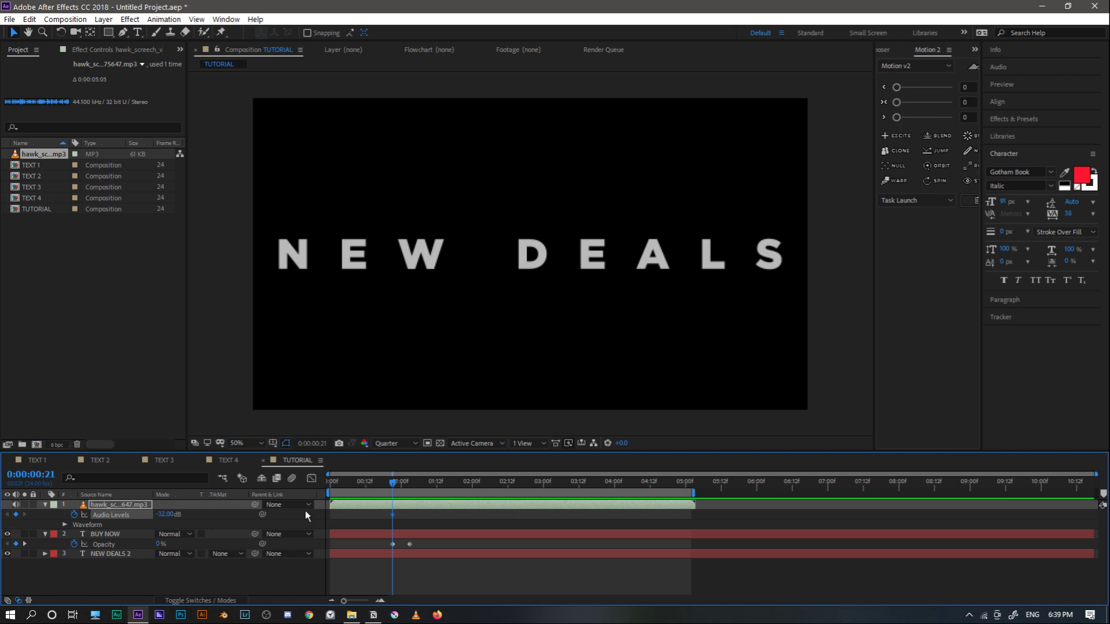
{"action": "left_click", "coordinate": [416, 481]}
{"action": "left_click_drag", "start_coordinate": [421, 480], "coordinate": [440, 481]}
{"action": "left_click", "coordinate": [166, 514]}
{"action": "type", "text": "-10"}
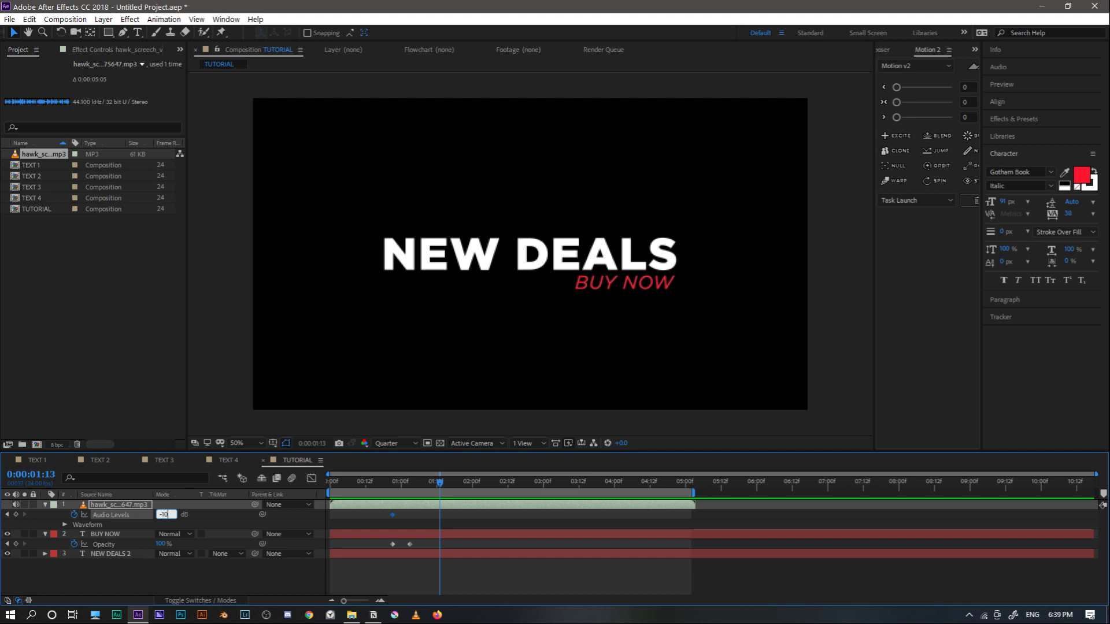
{"action": "left_click", "coordinate": [459, 520]}
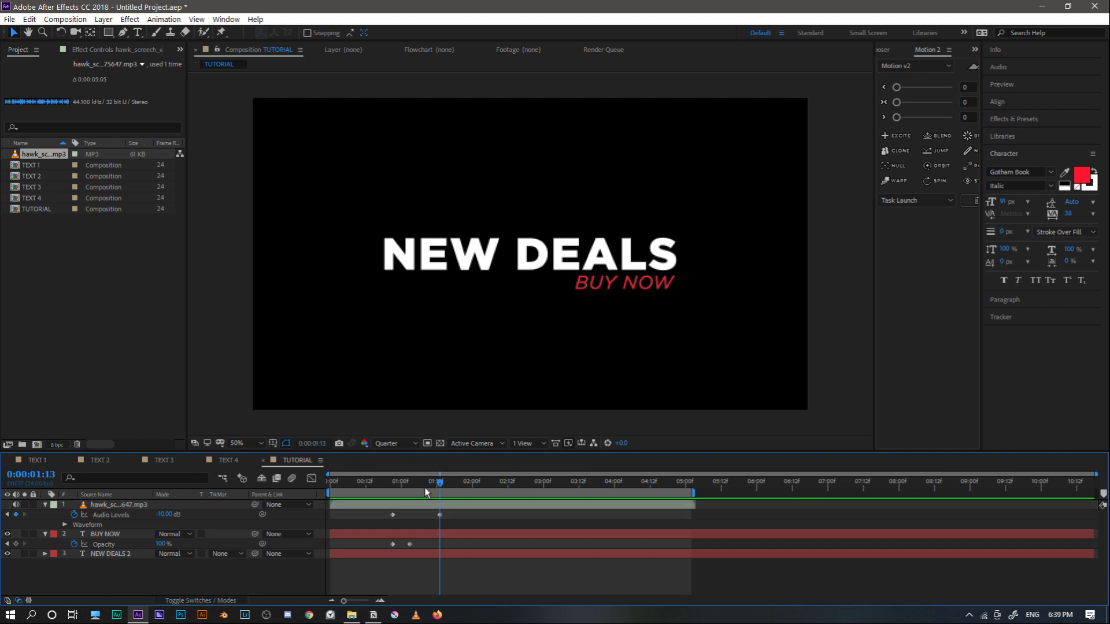
{"action": "key", "text": "space"}
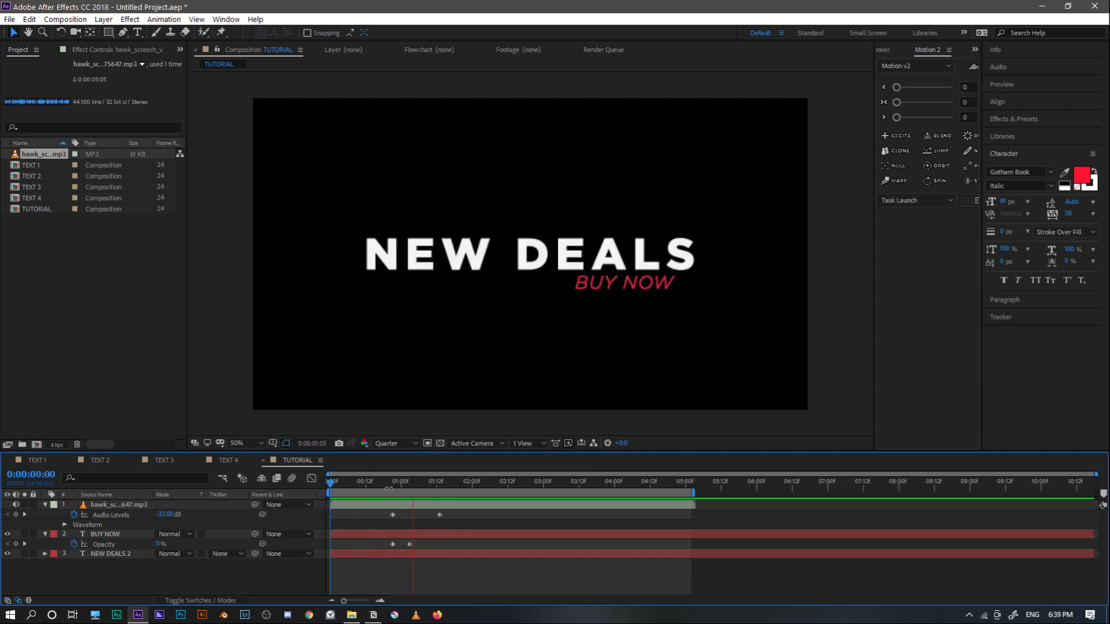
Move the first Audio Levels keyframe to about 0:00:00:09 with -10 dB, and set the 0:00:01:13 keyframe to 0 dB
{"action": "left_click", "coordinate": [385, 482]}
{"action": "left_click_drag", "start_coordinate": [393, 514], "coordinate": [360, 515]}
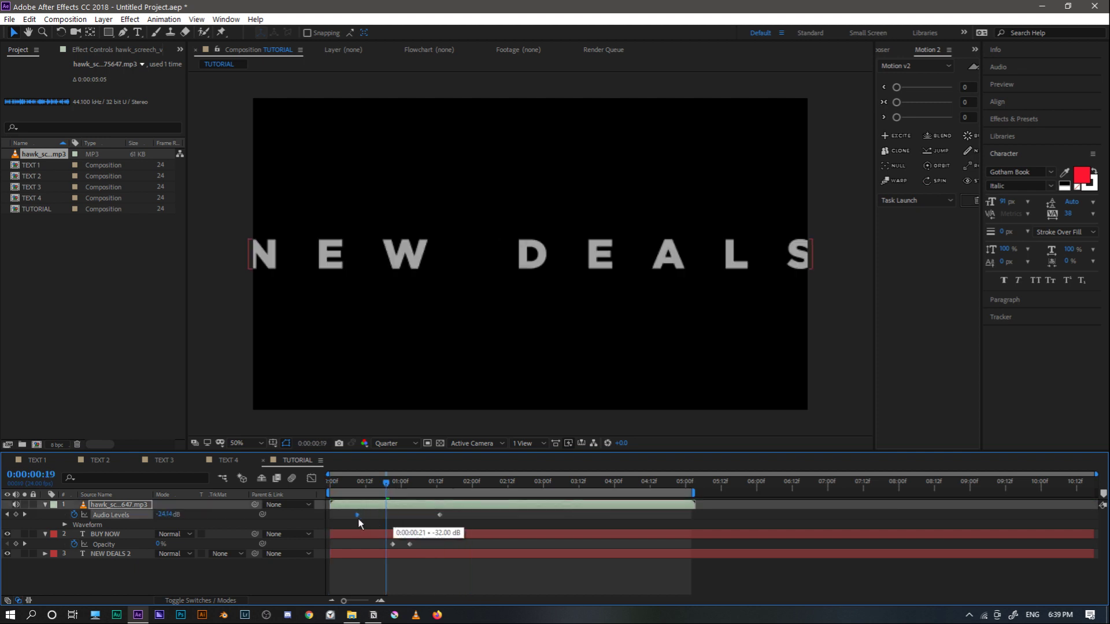
{"action": "left_click", "coordinate": [357, 487]}
{"action": "left_click", "coordinate": [165, 515]}
{"action": "type", "text": "-10"}
{"action": "key", "text": "Return"}
{"action": "left_click", "coordinate": [436, 489]}
{"action": "left_click", "coordinate": [165, 515]}
{"action": "type", "text": "0"}
{"action": "key", "text": "Return"}
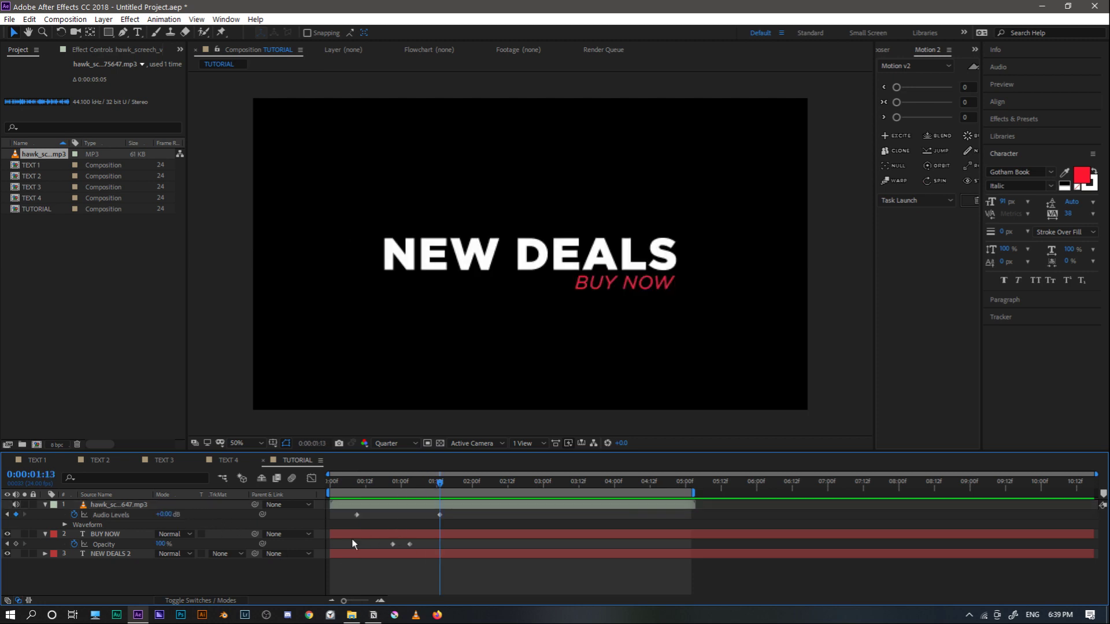
Preview the composition with the revised audio fade and park the playhead at 0:00:02:05
{"action": "left_click", "coordinate": [361, 481]}
{"action": "key", "text": "space"}
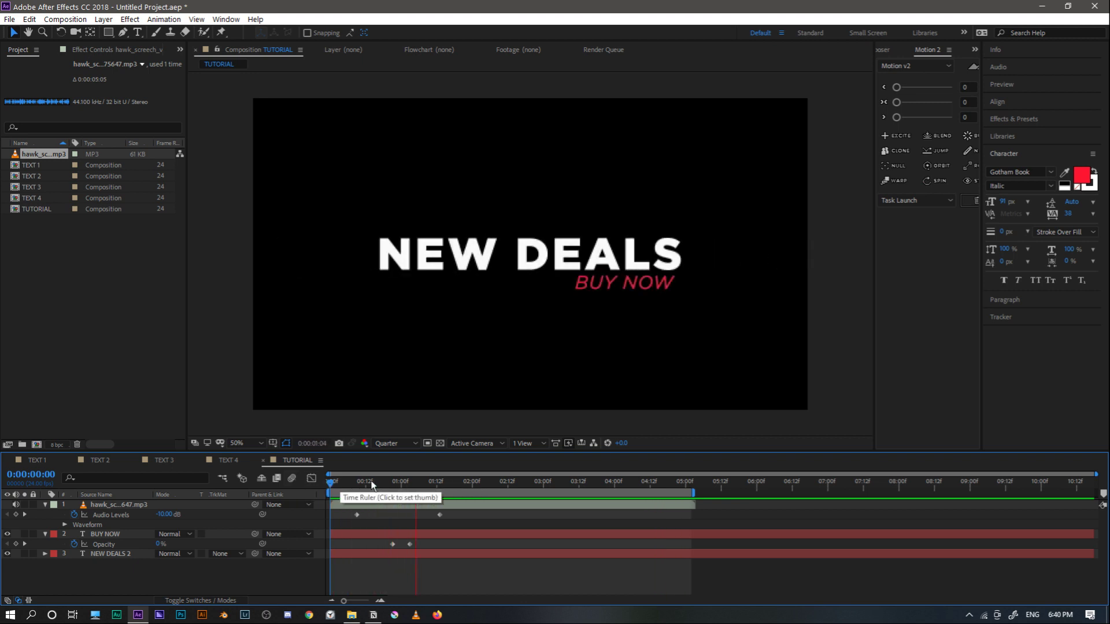
{"action": "left_click_drag", "start_coordinate": [379, 484], "coordinate": [487, 481]}
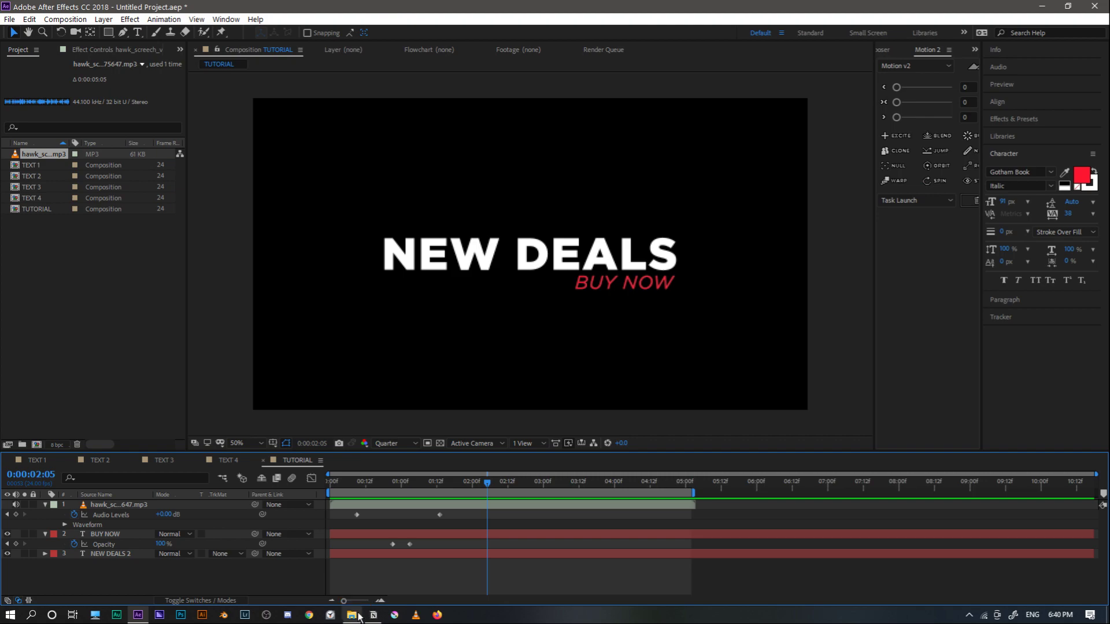
Import 20.png from the MOTION GRAPHIC COURSE WITH G D project folder and place it below NEW DEALS 2 in the TUTORIAL composition
{"action": "left_click", "coordinate": [352, 615]}
{"action": "left_click", "coordinate": [41, 60]}
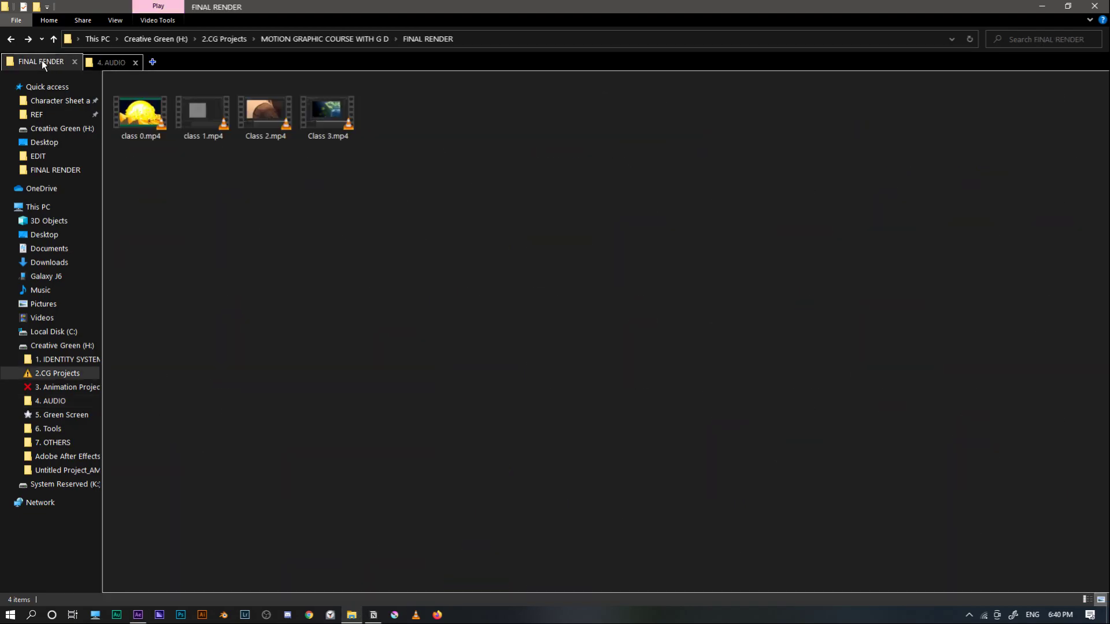
{"action": "left_click", "coordinate": [359, 38]}
{"action": "double_click", "coordinate": [370, 91]}
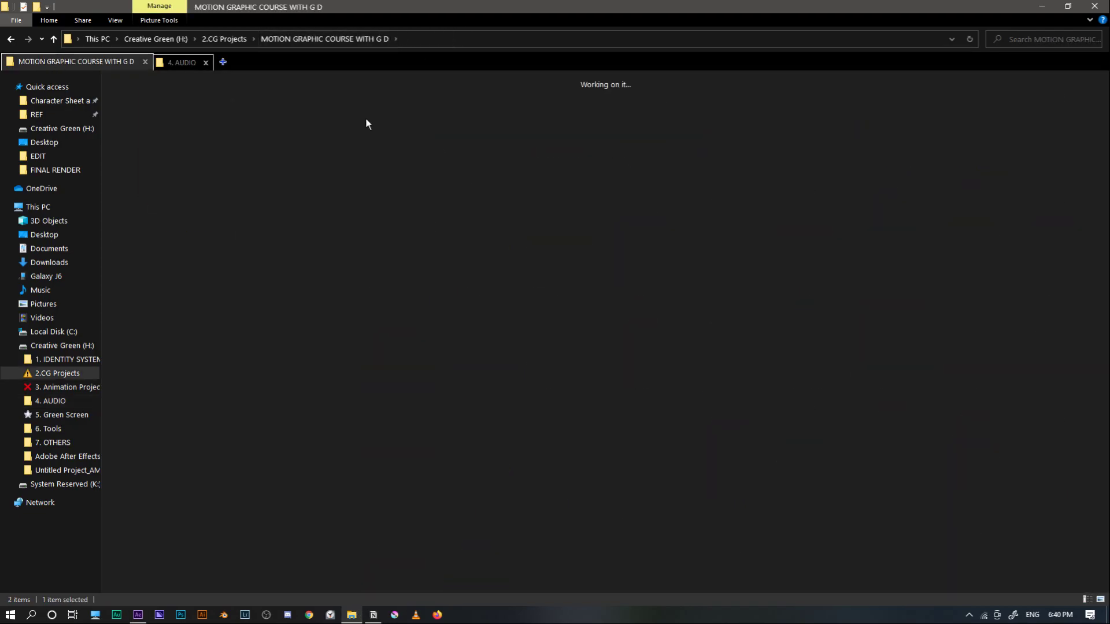
{"action": "left_click_drag", "start_coordinate": [272, 128], "coordinate": [349, 346]}
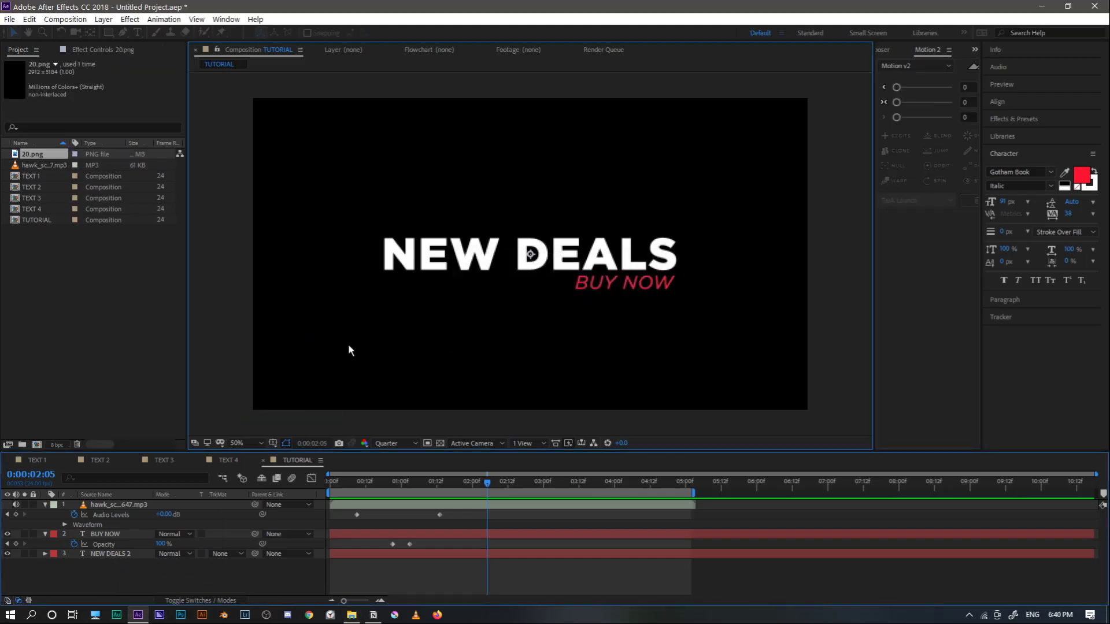
{"action": "left_click_drag", "start_coordinate": [130, 507], "coordinate": [129, 568]}
Scale the 20.png image down to about the composition's height and position it along the frame's left edge
{"action": "key", "text": "comma"}
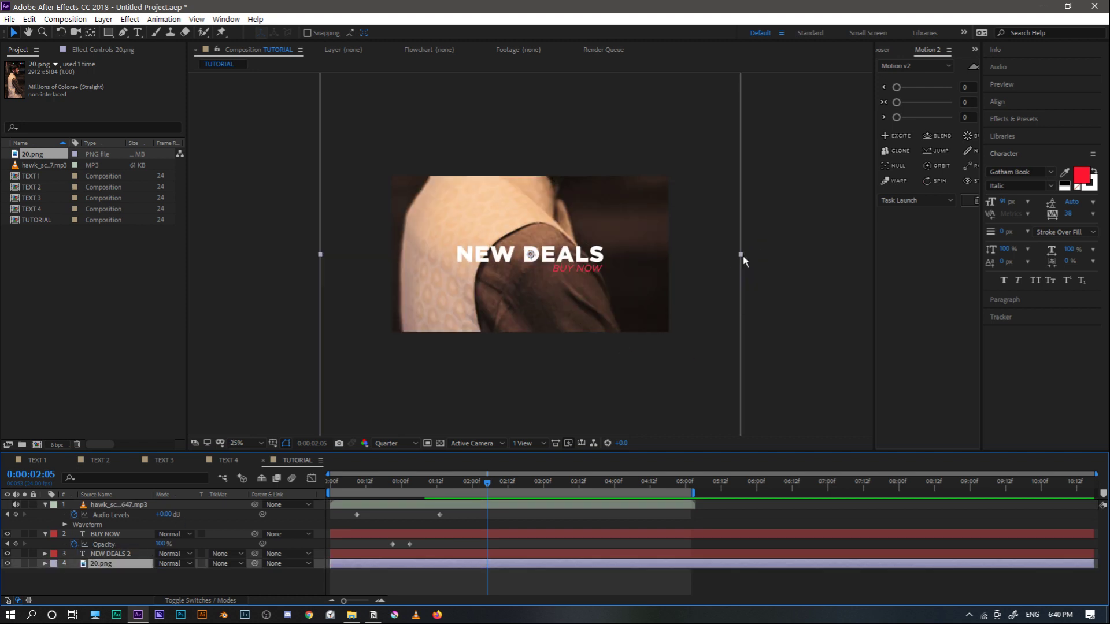
{"action": "left_click_drag", "start_coordinate": [740, 254], "coordinate": [646, 207]}
{"action": "left_click_drag", "start_coordinate": [568, 212], "coordinate": [638, 227]}
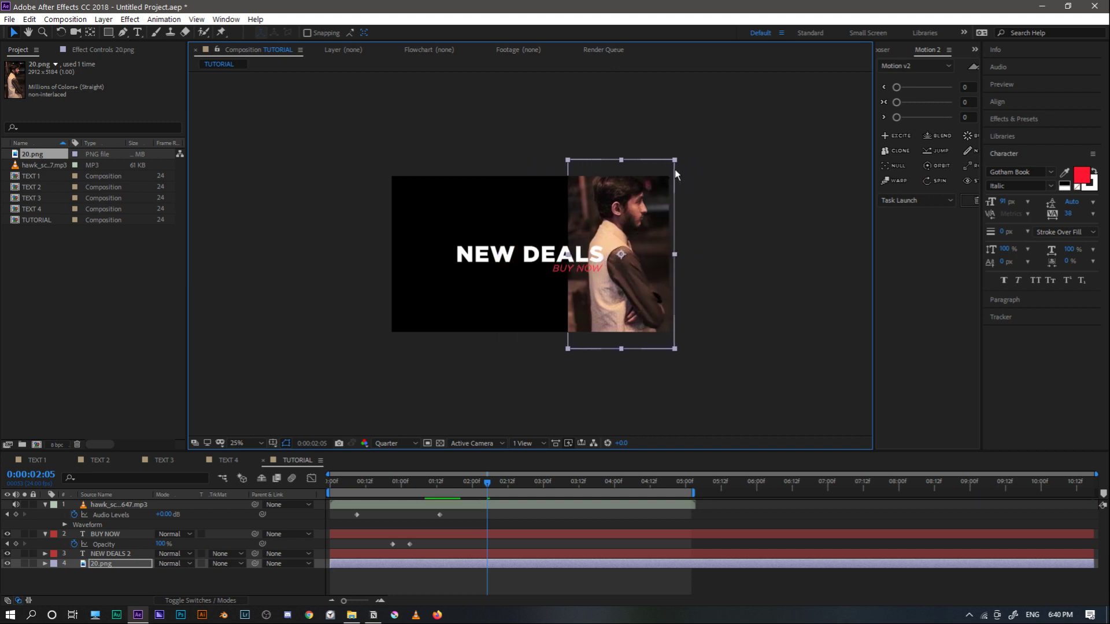
{"action": "left_click_drag", "start_coordinate": [674, 160], "coordinate": [669, 167]}
{"action": "left_click_drag", "start_coordinate": [648, 204], "coordinate": [466, 215]}
{"action": "left_click", "coordinate": [543, 198]}
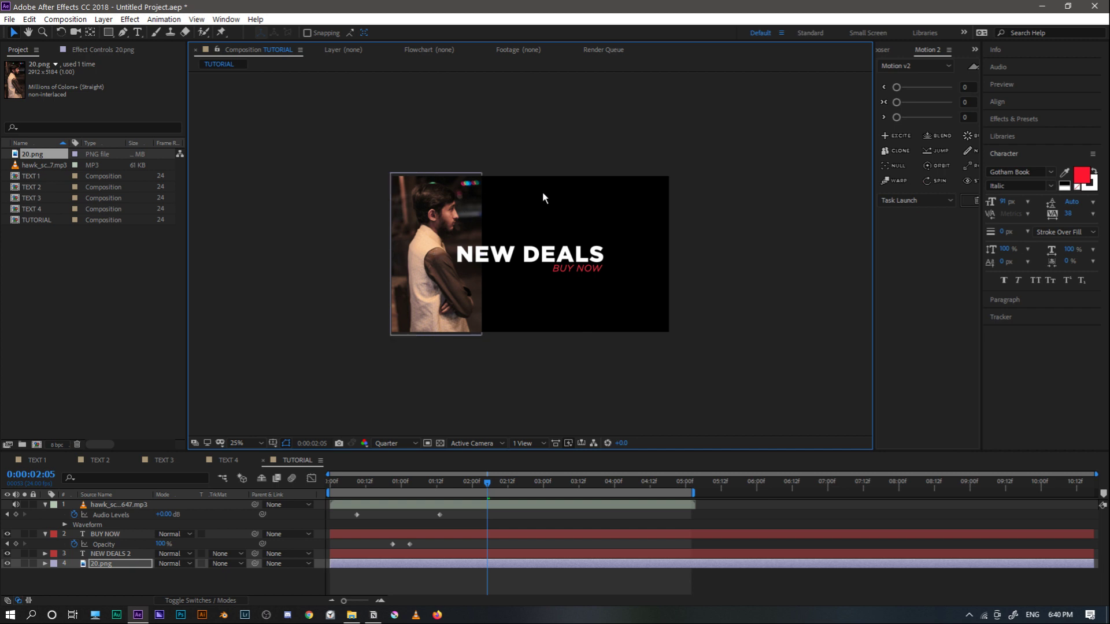
Keyframe the 20.png Position from -372, 540 at 0:00:00:21 to 308, 540 at 0:00:01:03 so it slides in from off-screen
{"action": "left_click", "coordinate": [453, 278]}
{"action": "left_click", "coordinate": [464, 482]}
{"action": "left_click_drag", "start_coordinate": [456, 482], "coordinate": [410, 494]}
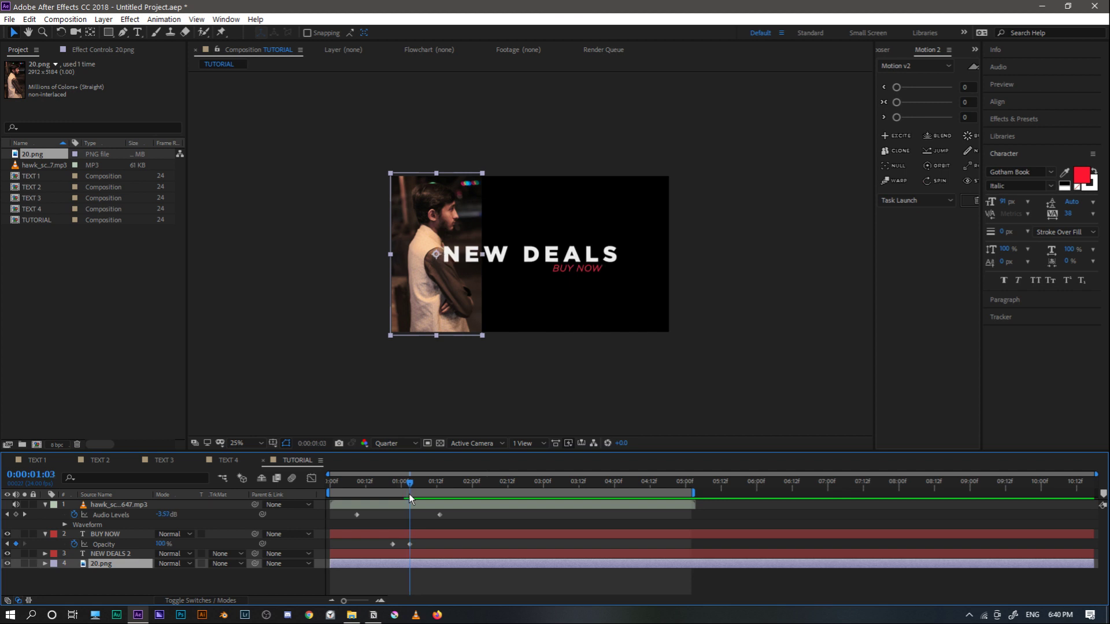
{"action": "key", "text": "p"}
{"action": "left_click", "coordinate": [74, 573]}
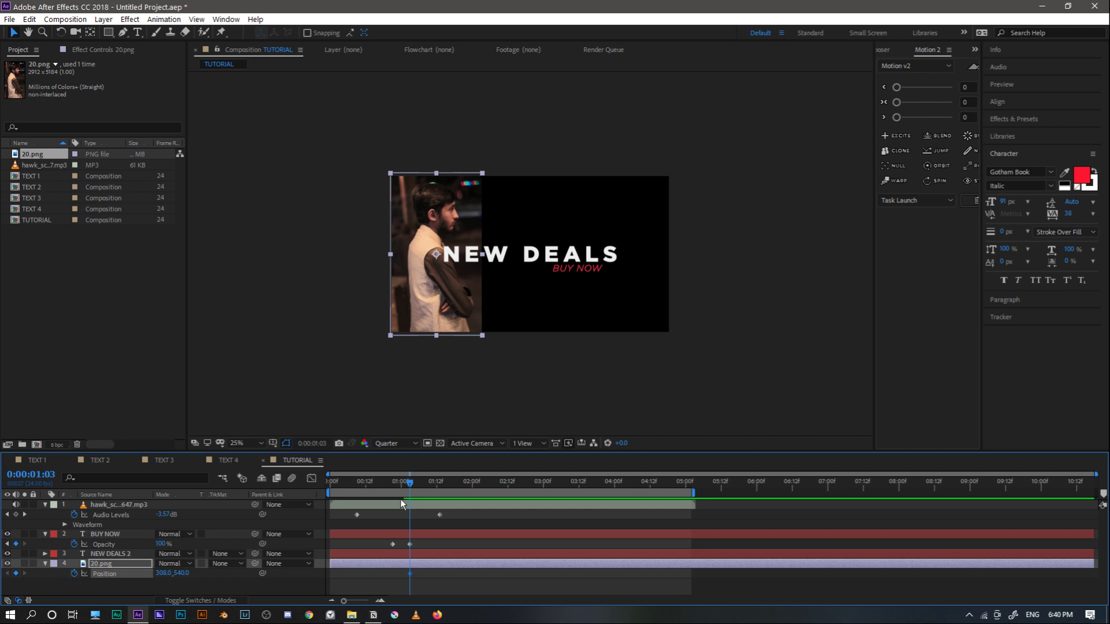
{"action": "left_click_drag", "start_coordinate": [407, 484], "coordinate": [393, 488]}
{"action": "left_click_drag", "start_coordinate": [433, 338], "coordinate": [338, 327]}
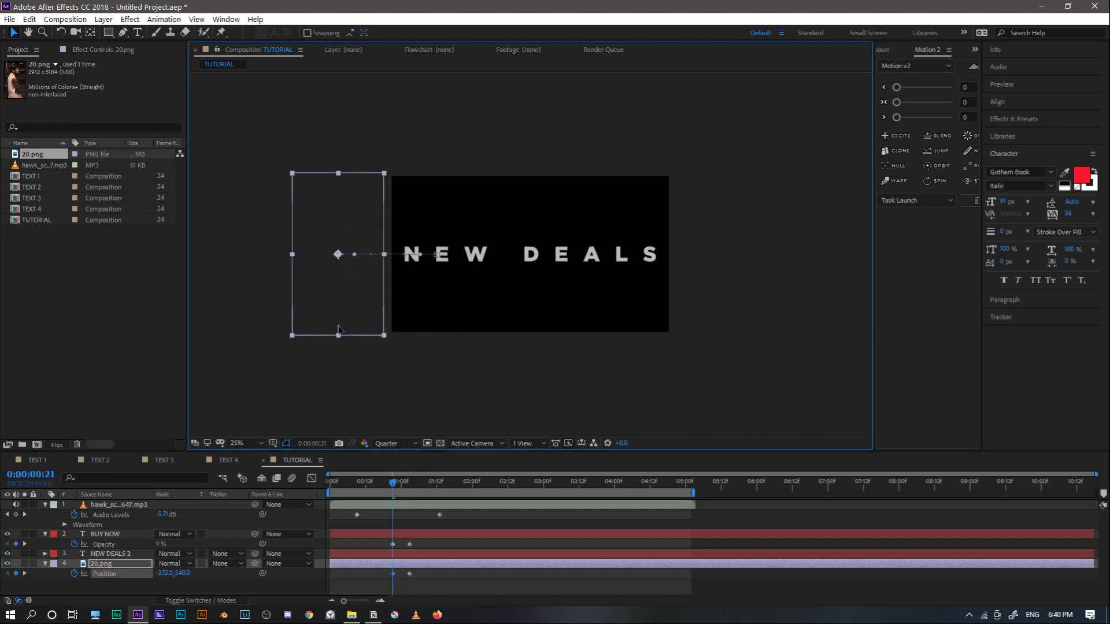
Apply Easy Ease to the BUY NOW Opacity and 20.png Position keyframes and preview the animation from the start
{"action": "left_click_drag", "start_coordinate": [343, 525], "coordinate": [470, 589]}
{"action": "left_click", "coordinate": [463, 584]}
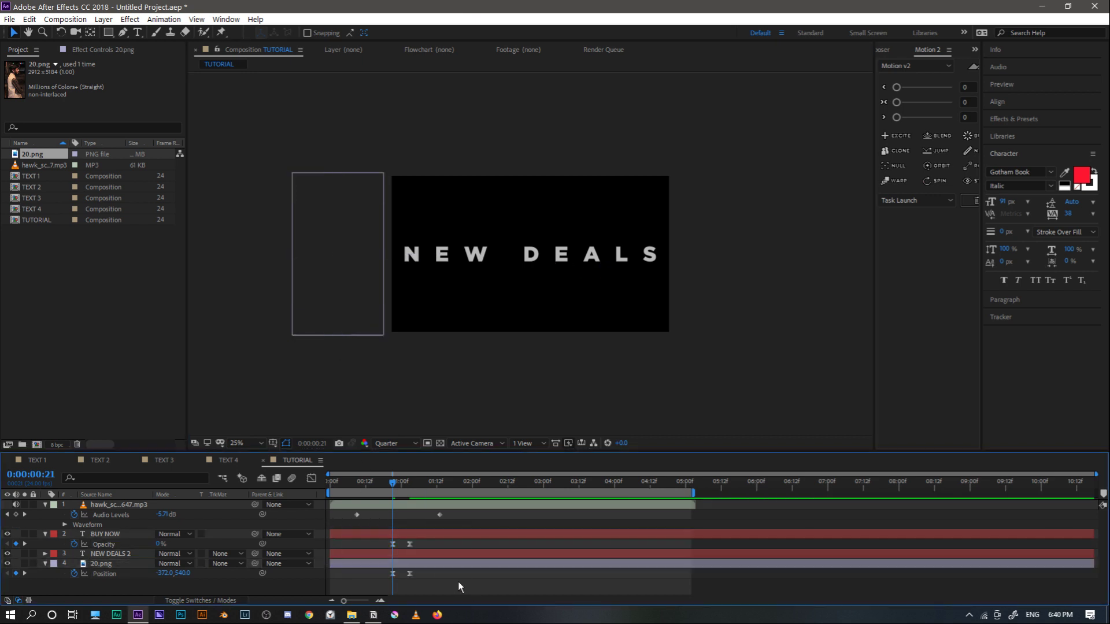
{"action": "left_click_drag", "start_coordinate": [395, 484], "coordinate": [329, 489]}
{"action": "key", "text": "space"}
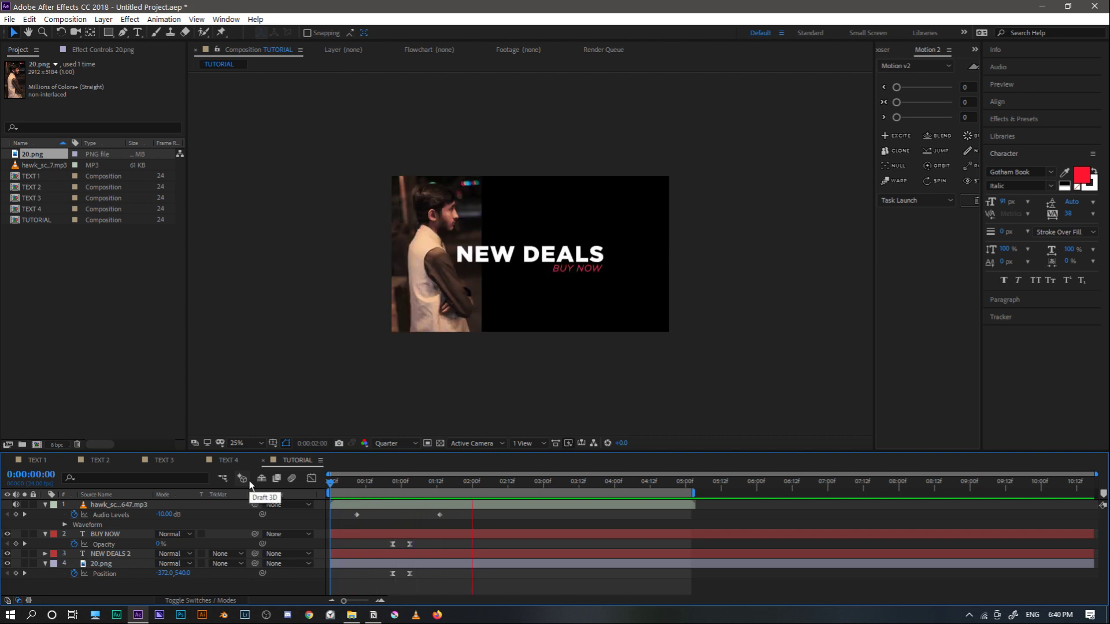
{"action": "key", "text": "space"}
{"action": "key", "text": "space"}
Move the first 20.png Position keyframe to about 0:00:00:08 and preview the longer slide-in from the start
{"action": "left_click", "coordinate": [389, 543]}
{"action": "left_click", "coordinate": [387, 575]}
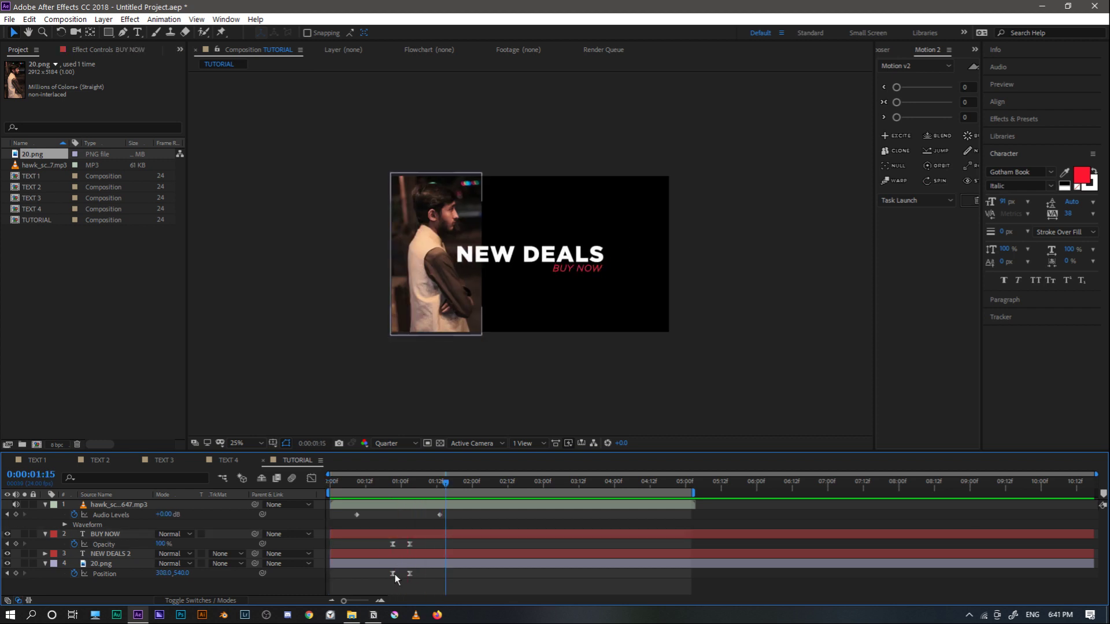
{"action": "left_click_drag", "start_coordinate": [393, 573], "coordinate": [354, 574]}
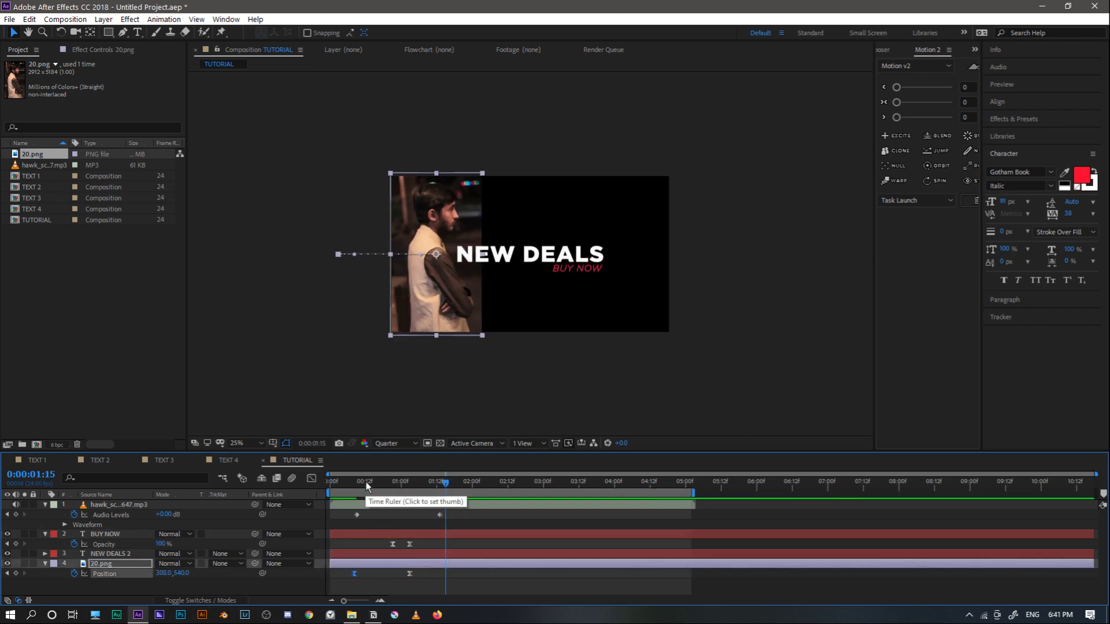
{"action": "key", "text": "Home"}
{"action": "key", "text": "space"}
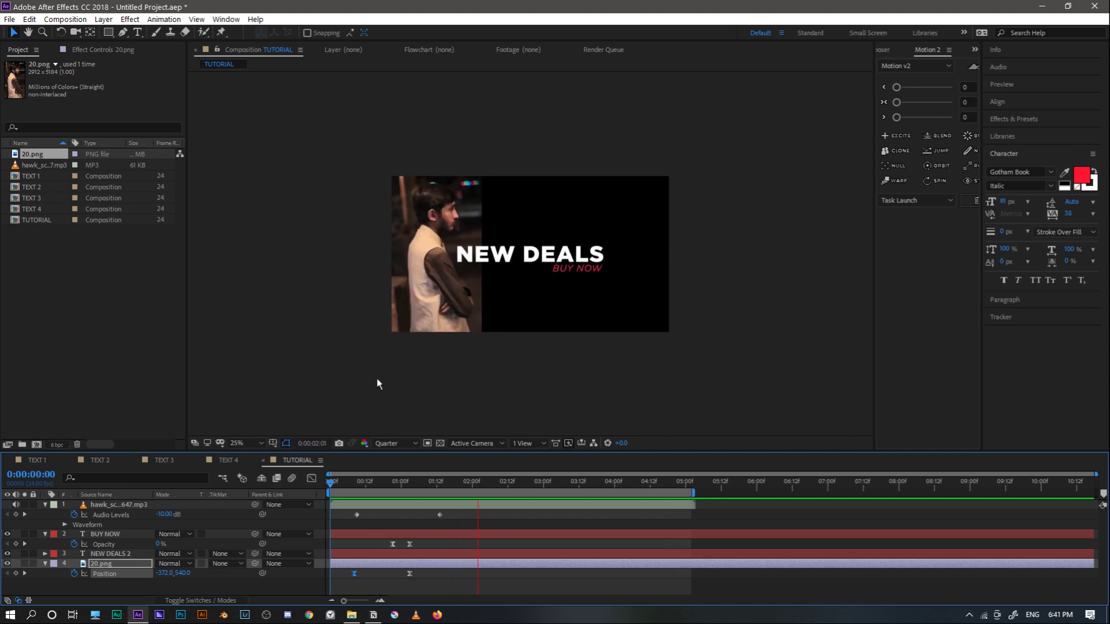
{"action": "key", "text": "space"}
{"action": "key", "text": "period"}
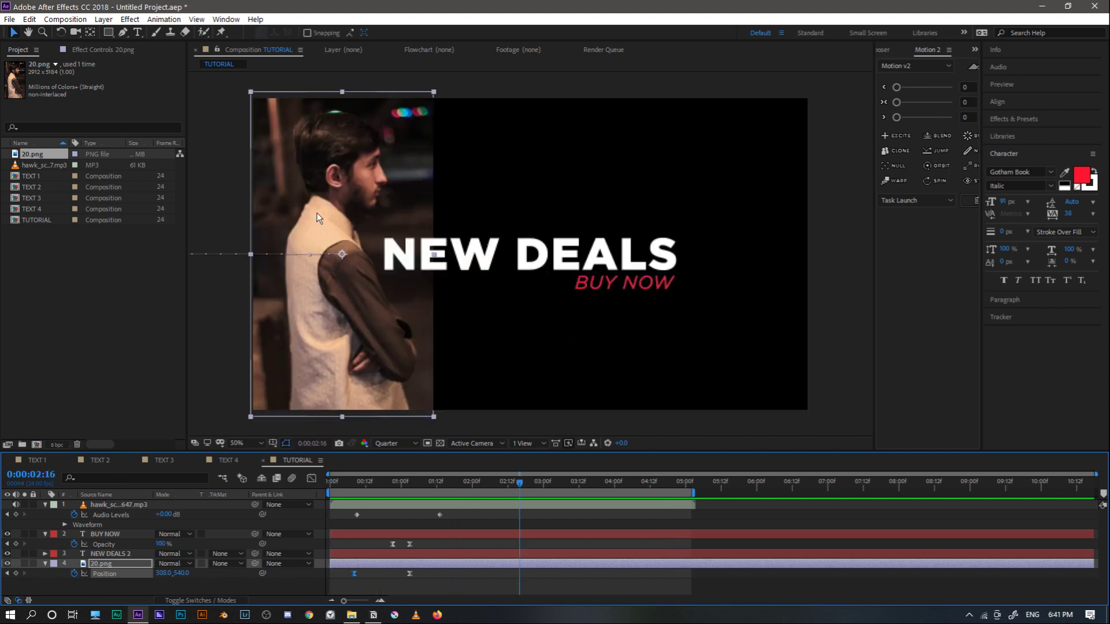
{"action": "left_click", "coordinate": [130, 19]}
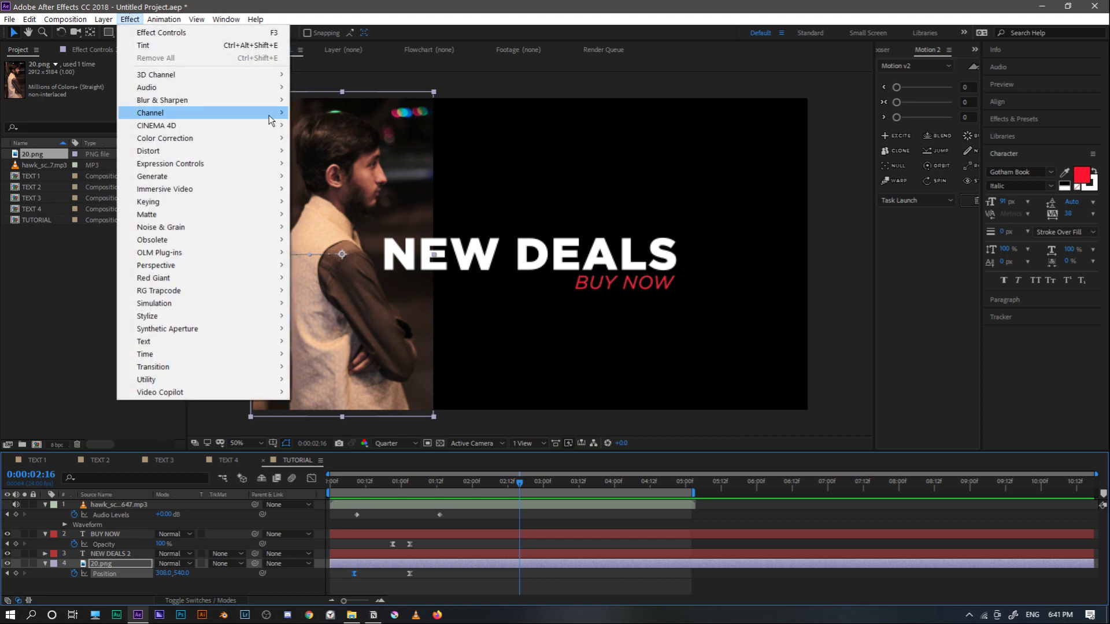
{"action": "left_click", "coordinate": [473, 585]}
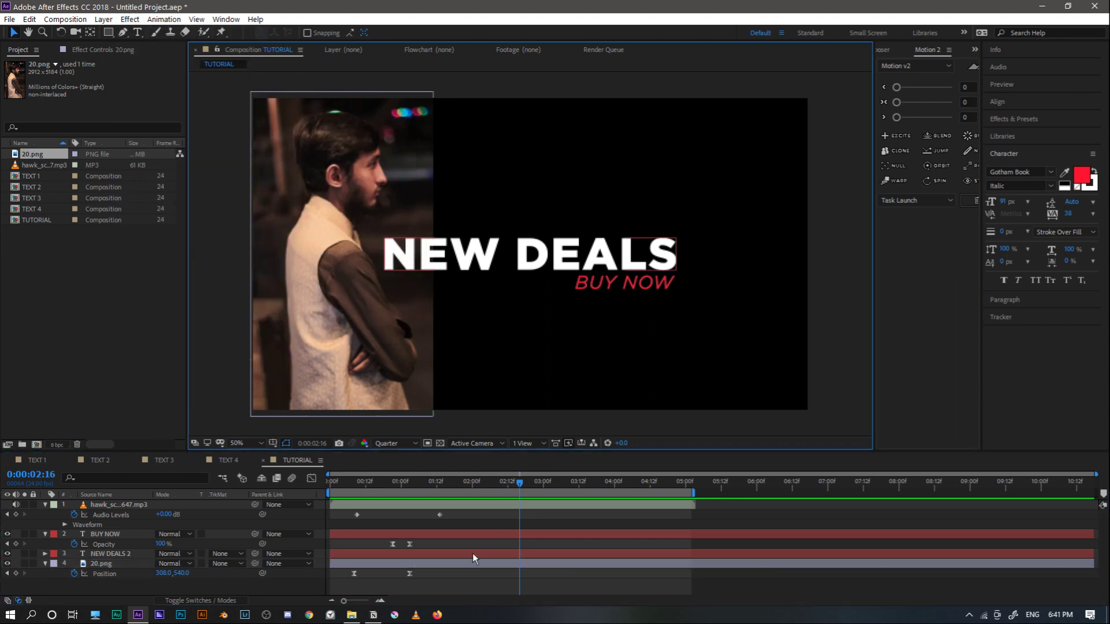
Try rotating the 20.png layer to 16° at 0:00:01:14, and undo the rotation
{"action": "left_click_drag", "start_coordinate": [484, 484], "coordinate": [443, 483]}
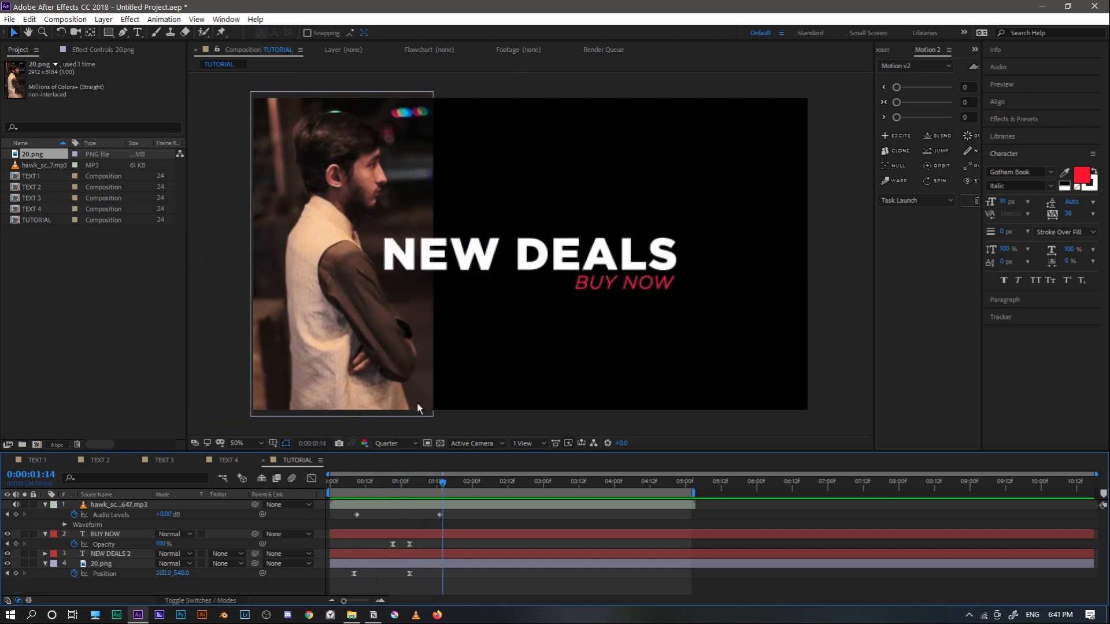
{"action": "left_click", "coordinate": [404, 362]}
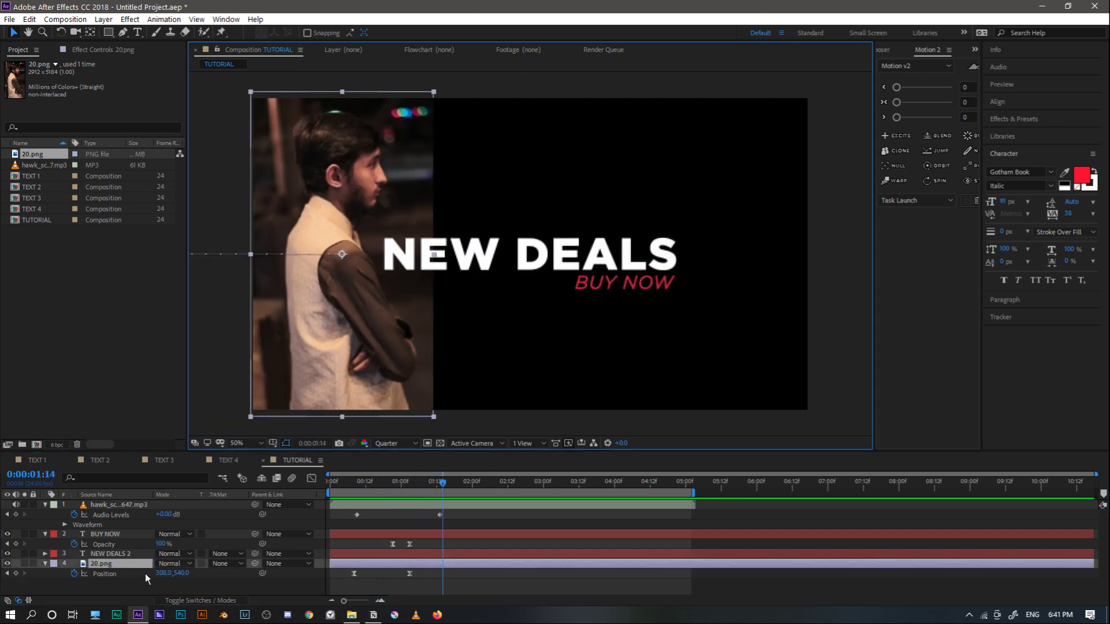
{"action": "key", "text": "r"}
{"action": "left_click_drag", "start_coordinate": [171, 574], "coordinate": [243, 574]}
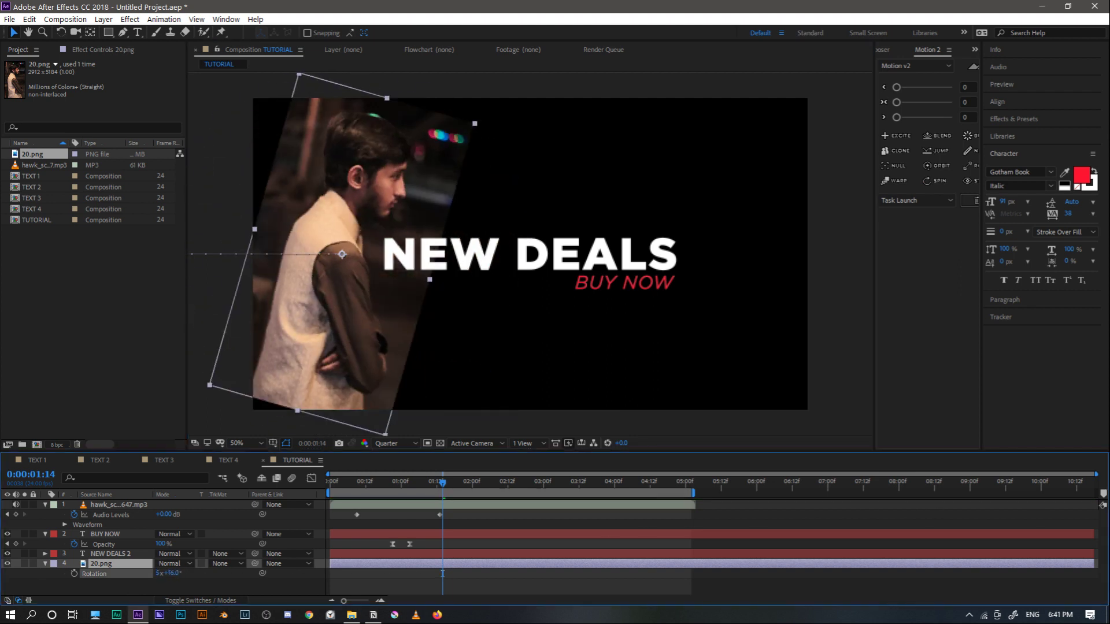
{"action": "key", "text": "ctrl+z"}
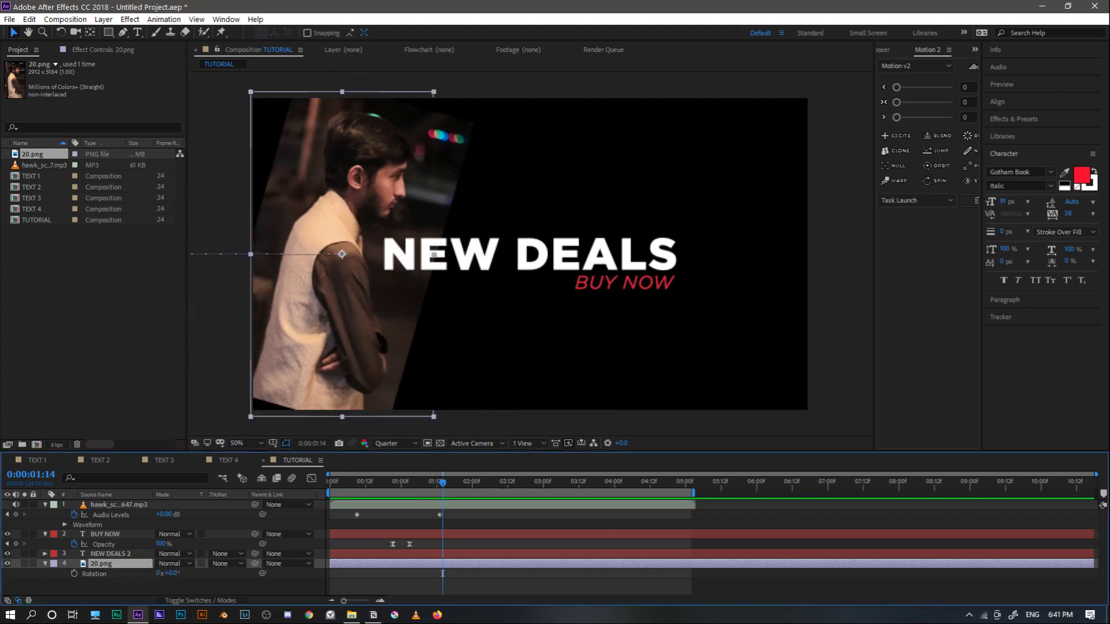
Mute the hawk screech layer's audio and preview the composition from 0:00:01:02
{"action": "left_click", "coordinate": [561, 480]}
{"action": "left_click_drag", "start_coordinate": [562, 481], "coordinate": [407, 483]}
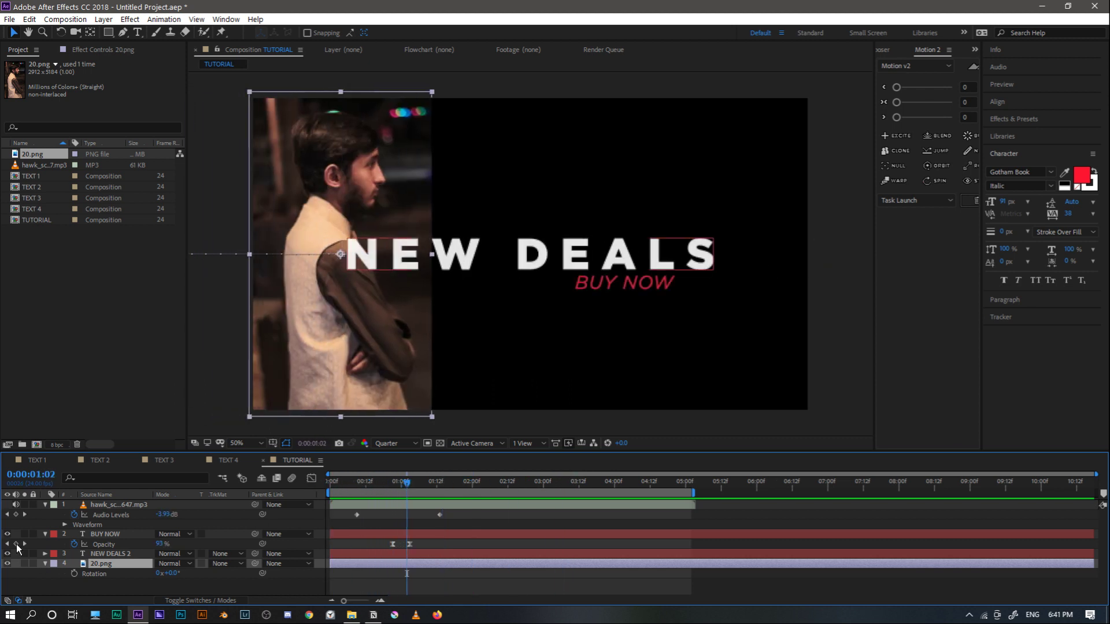
{"action": "left_click", "coordinate": [16, 505]}
{"action": "key", "text": "space"}
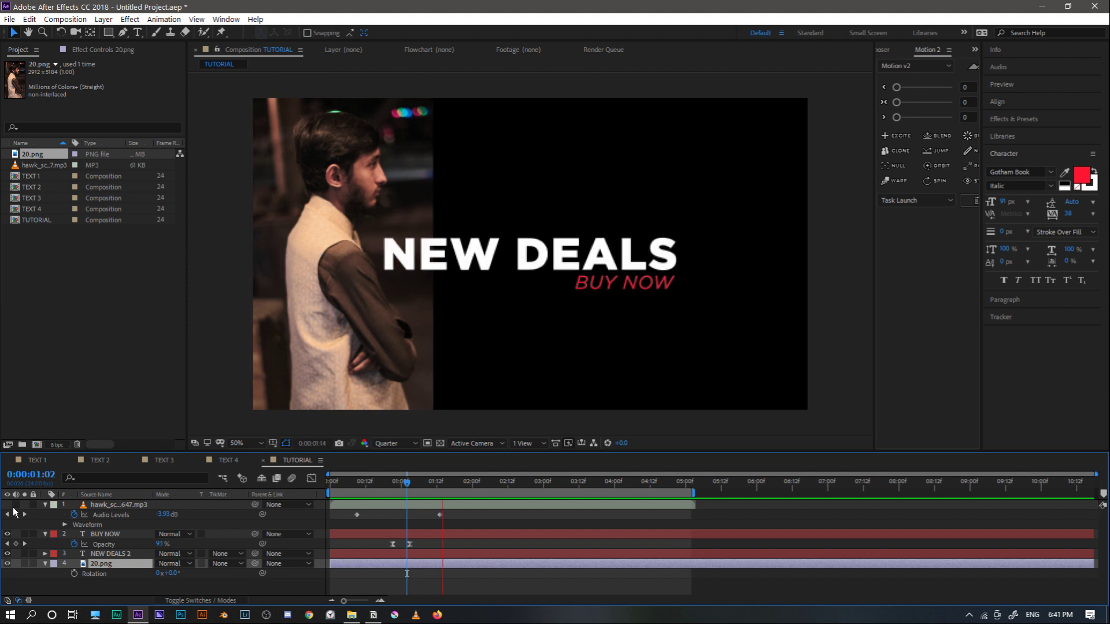